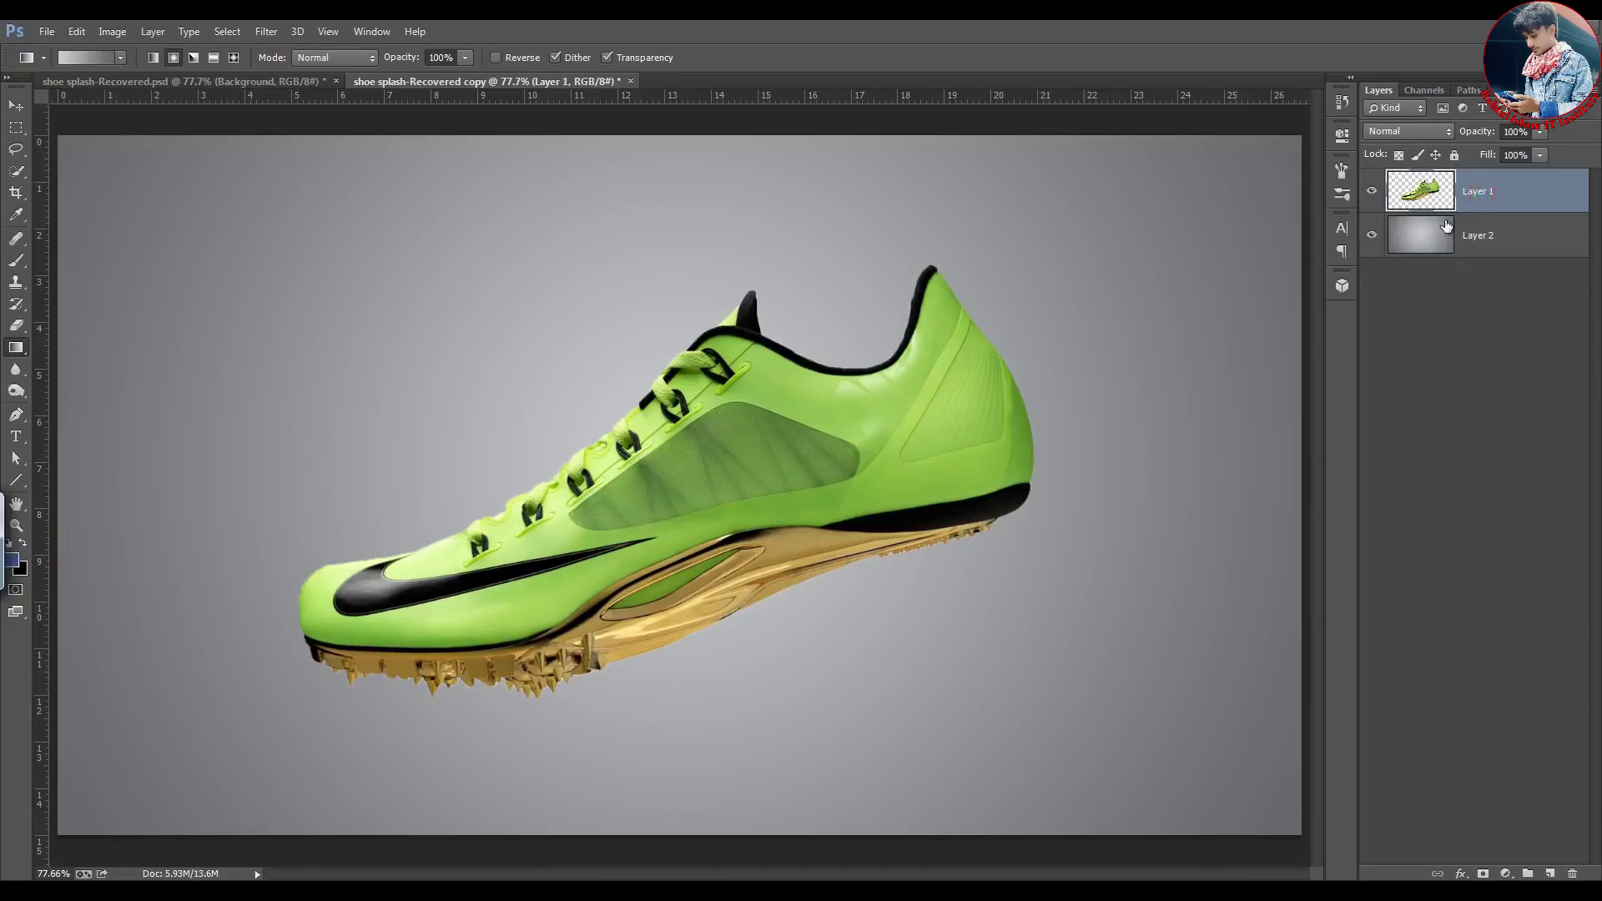
Scale the shoe on Layer 1 to about 92% and move it left and slightly down on the canvas
{"action": "key", "text": "ctrl+t"}
{"action": "left_click_drag", "start_coordinate": [1036, 265], "coordinate": [1006, 287]}
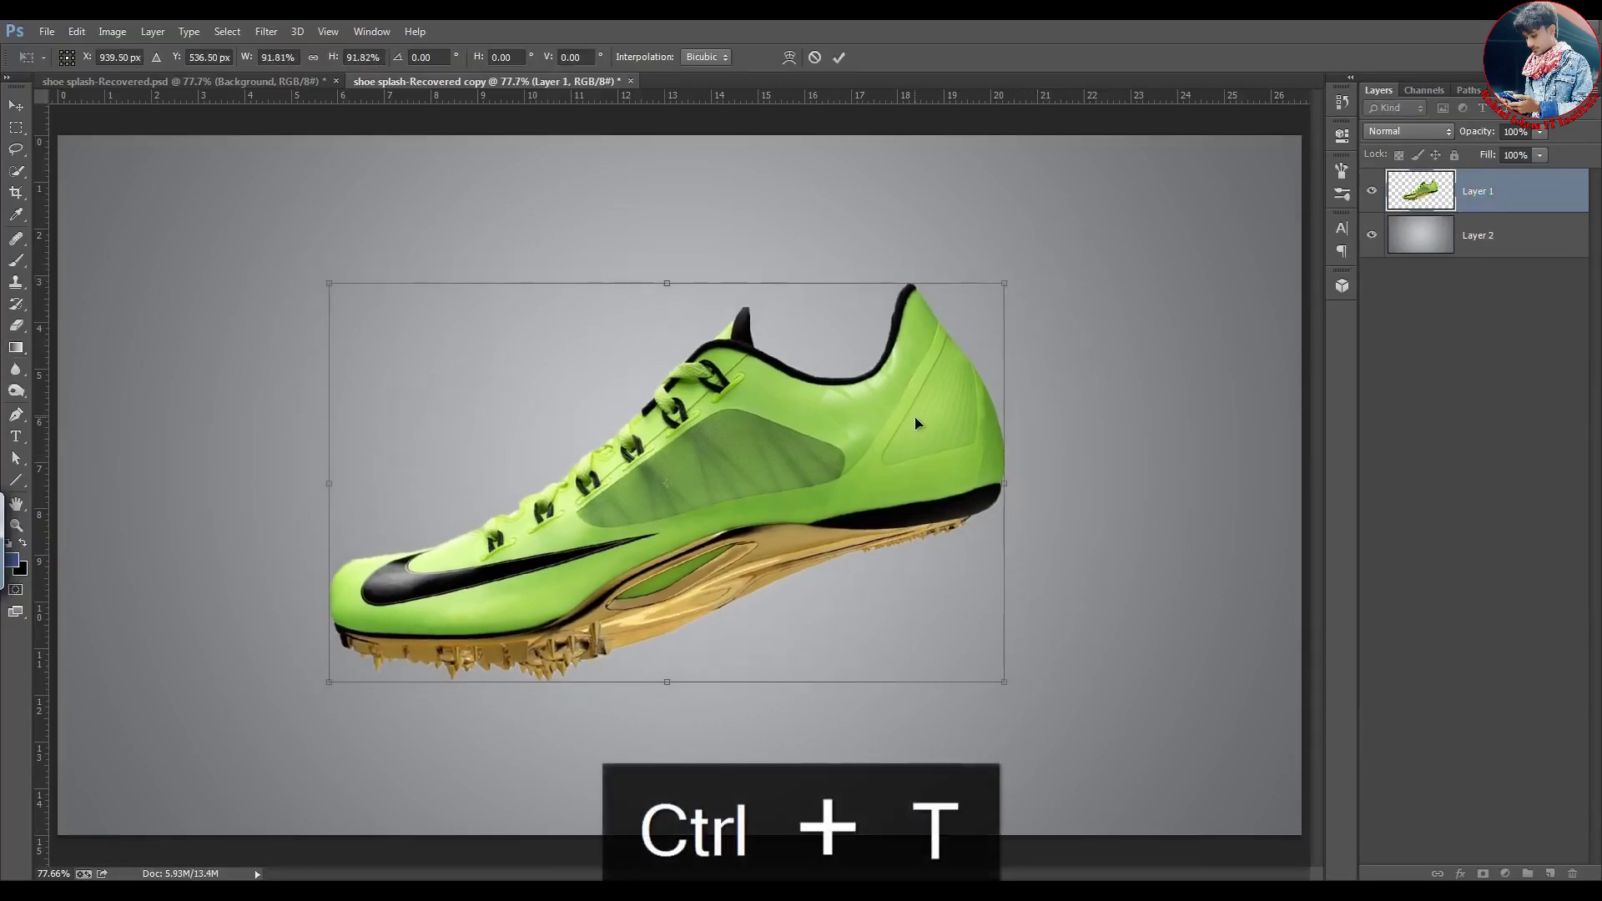
{"action": "left_click_drag", "start_coordinate": [915, 417], "coordinate": [767, 424]}
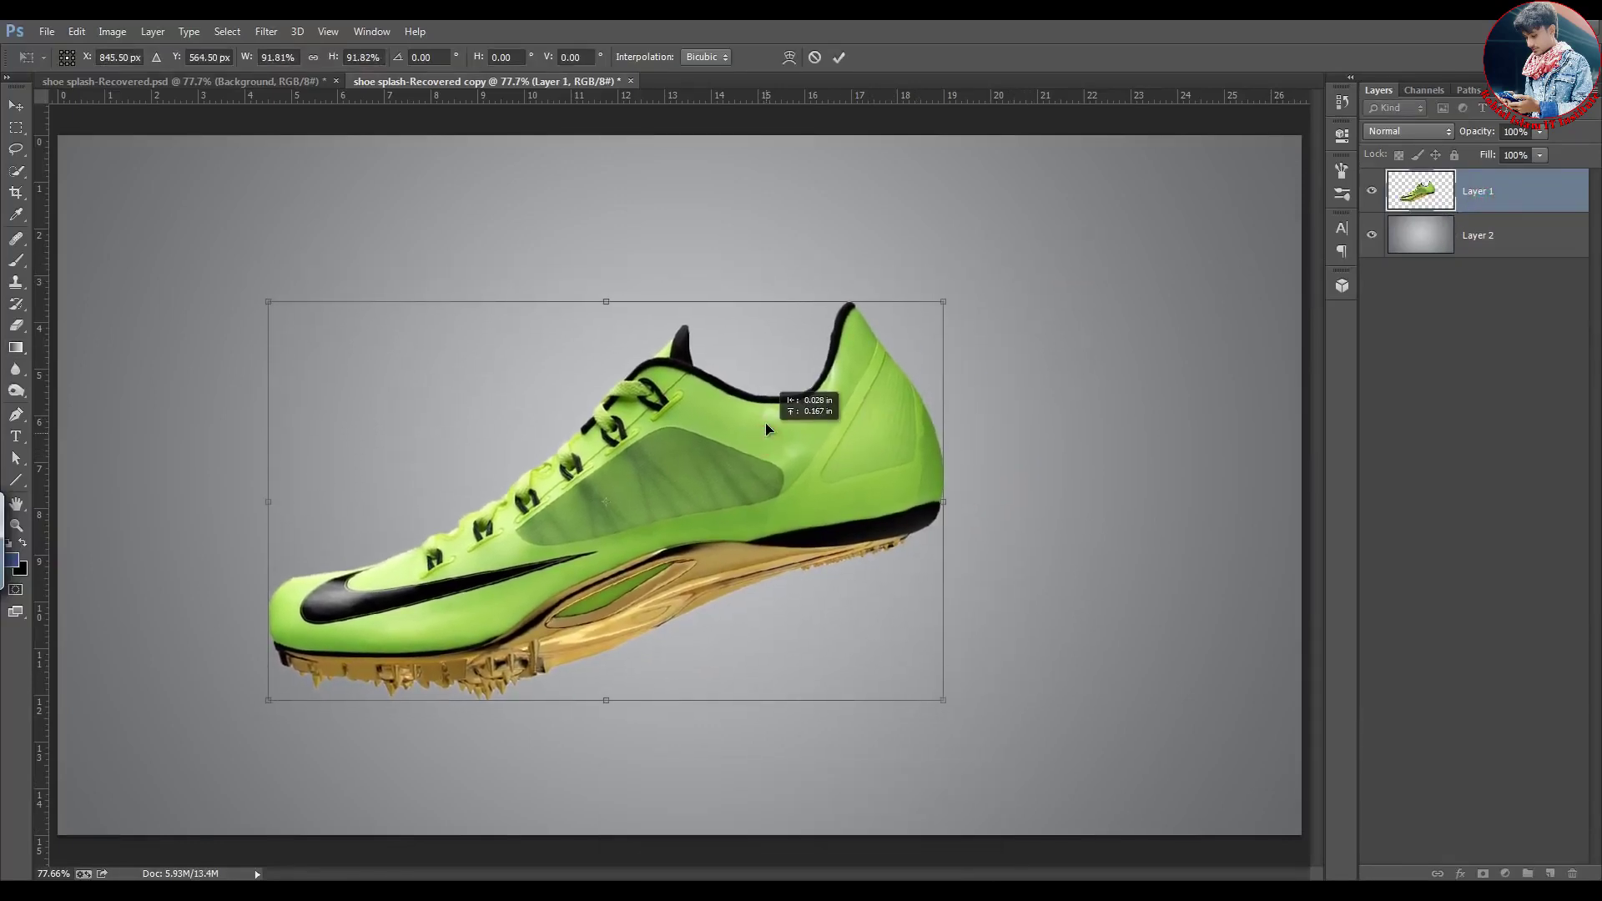
{"action": "left_click", "coordinate": [839, 57]}
Duplicate the shoe layer and hide the original Layer 1
{"action": "key", "text": "g"}
{"action": "key", "text": "ctrl+j"}
{"action": "left_click", "coordinate": [1372, 235]}
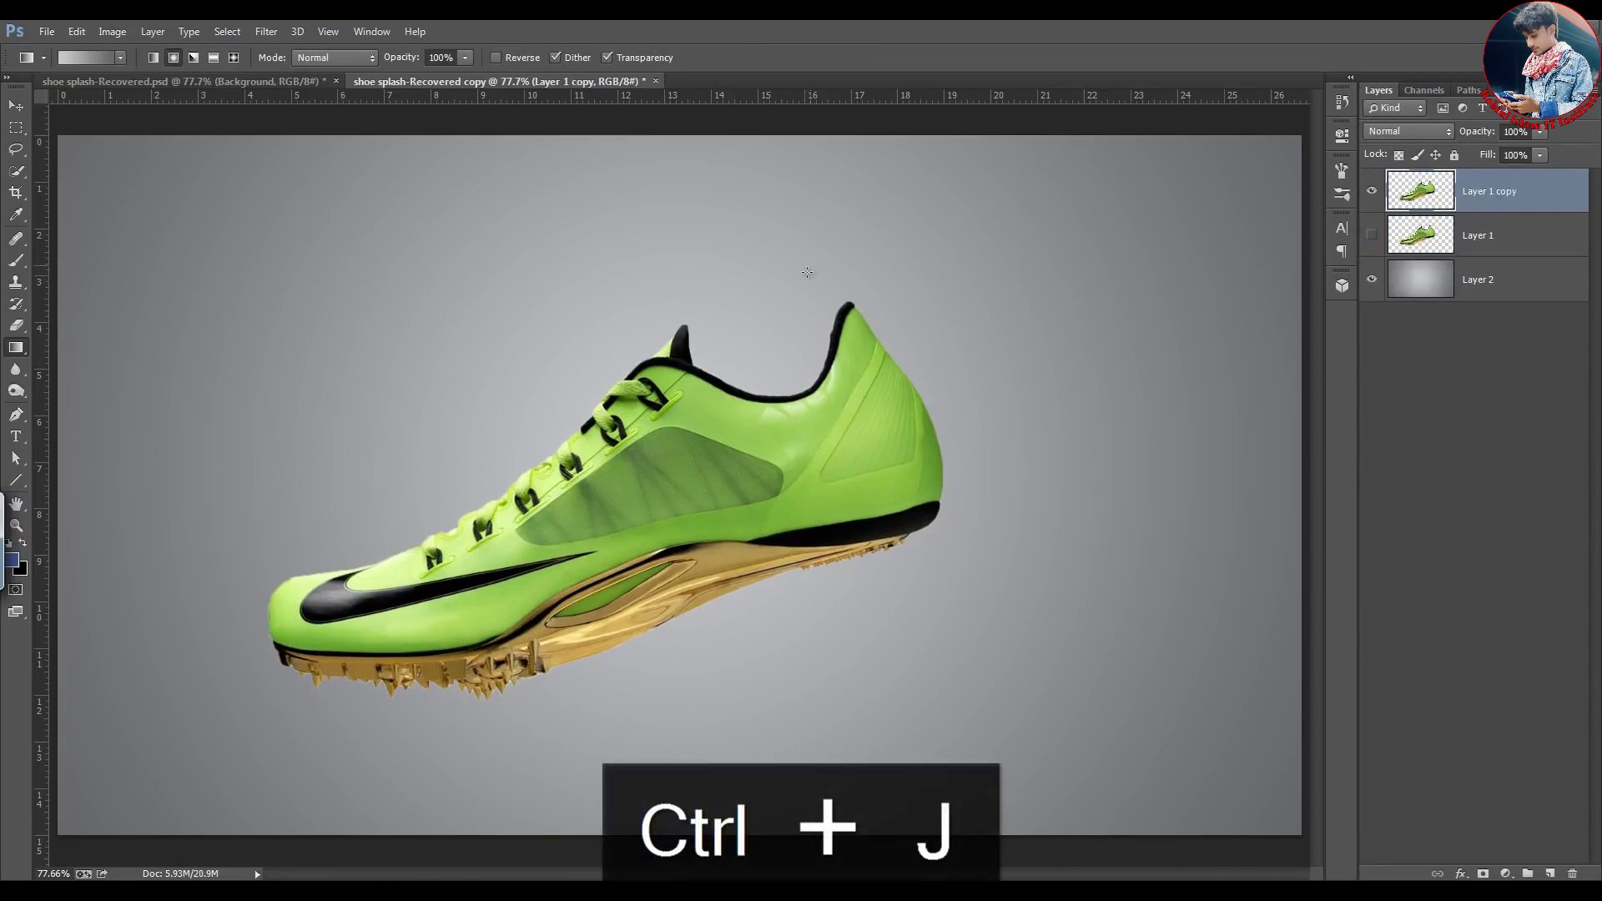
Start a Pen tool path at the toe and trace the seam between the green upper and the sole along the forefoot
{"action": "key", "text": "p"}
{"action": "left_click_drag", "start_coordinate": [593, 627], "coordinate": [644, 623]}
{"action": "left_click_drag", "start_coordinate": [365, 540], "coordinate": [546, 474]}
{"action": "left_click_drag", "start_coordinate": [339, 573], "coordinate": [416, 566]}
{"action": "left_click_drag", "start_coordinate": [333, 534], "coordinate": [486, 495]}
{"action": "left_click", "coordinate": [122, 544]}
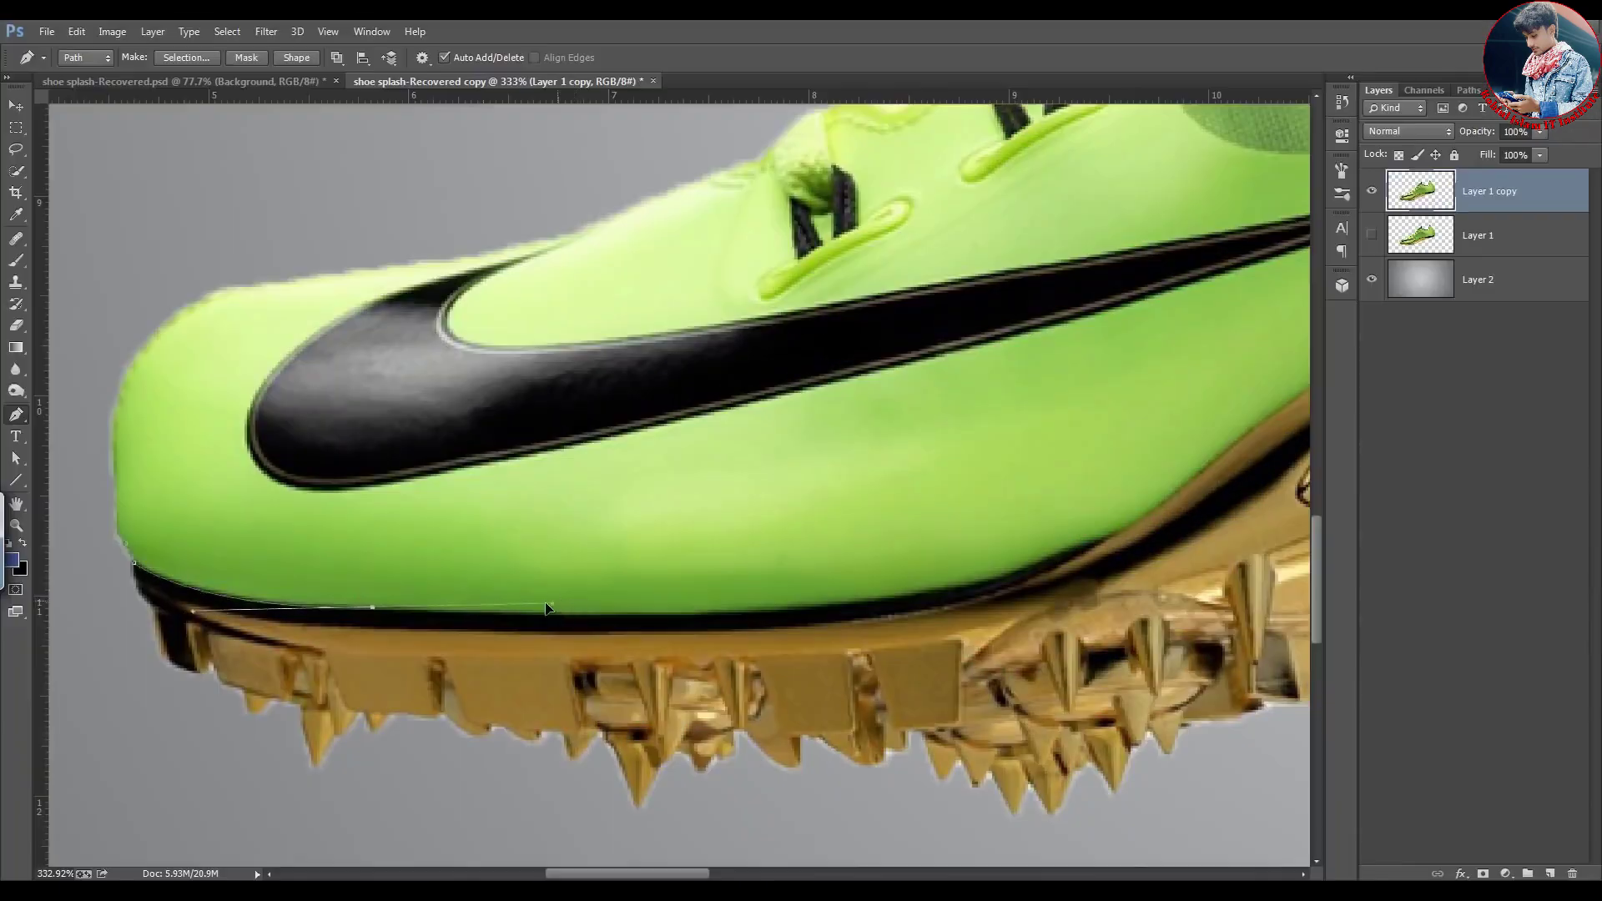
{"action": "scroll", "coordinate": [667, 634], "scroll_direction": "up", "scroll_amount": 4}
{"action": "left_click_drag", "start_coordinate": [664, 654], "coordinate": [902, 599]}
{"action": "left_click_drag", "start_coordinate": [960, 579], "coordinate": [1013, 548]}
{"action": "left_click", "coordinate": [1017, 557]}
{"action": "left_click", "coordinate": [1046, 549]}
{"action": "left_click", "coordinate": [1062, 538]}
Continue the pen path along the sole's upper edge through the arch of the shoe
{"action": "left_click_drag", "start_coordinate": [1177, 455], "coordinate": [538, 661]}
{"action": "left_click_drag", "start_coordinate": [914, 450], "coordinate": [834, 572]}
{"action": "left_click_drag", "start_coordinate": [794, 551], "coordinate": [873, 514]}
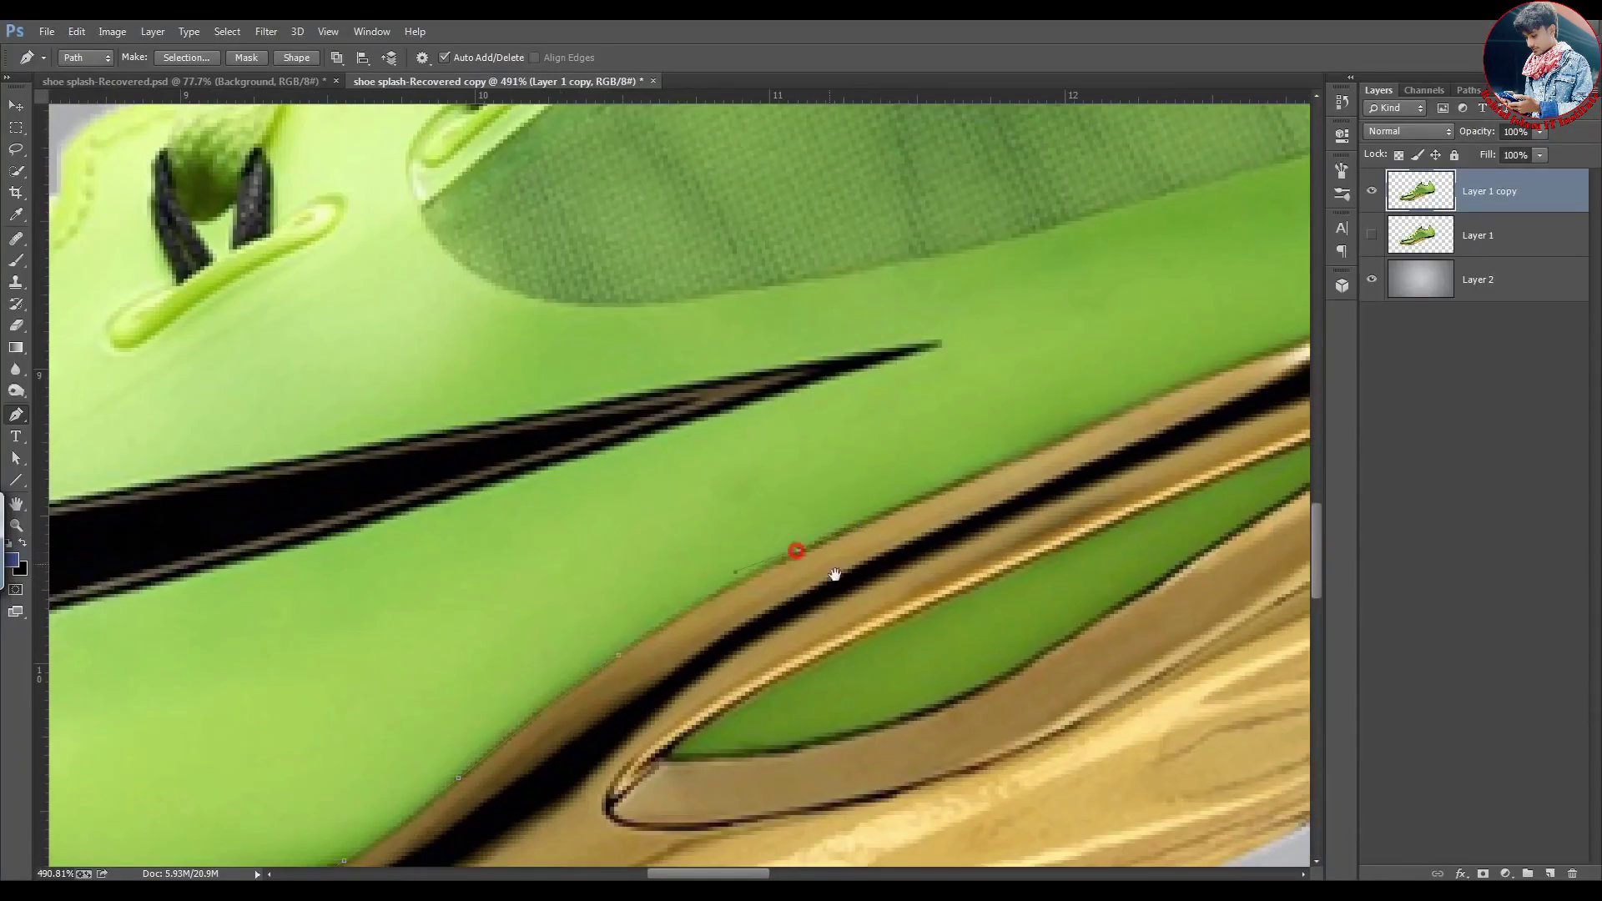
{"action": "left_click_drag", "start_coordinate": [1109, 437], "coordinate": [615, 668]}
{"action": "left_click_drag", "start_coordinate": [860, 559], "coordinate": [941, 534]}
{"action": "left_click_drag", "start_coordinate": [1027, 518], "coordinate": [859, 590]}
{"action": "left_click_drag", "start_coordinate": [1062, 581], "coordinate": [1263, 583]}
{"action": "left_click", "coordinate": [1062, 581], "text": "alt"}
Trace the seam back to the heel and close the path with a loose outline below the sole
{"action": "left_click_drag", "start_coordinate": [1167, 596], "coordinate": [674, 663]}
{"action": "left_click", "coordinate": [728, 656]}
{"action": "left_click", "coordinate": [861, 616]}
{"action": "left_click_drag", "start_coordinate": [1085, 578], "coordinate": [589, 592]}
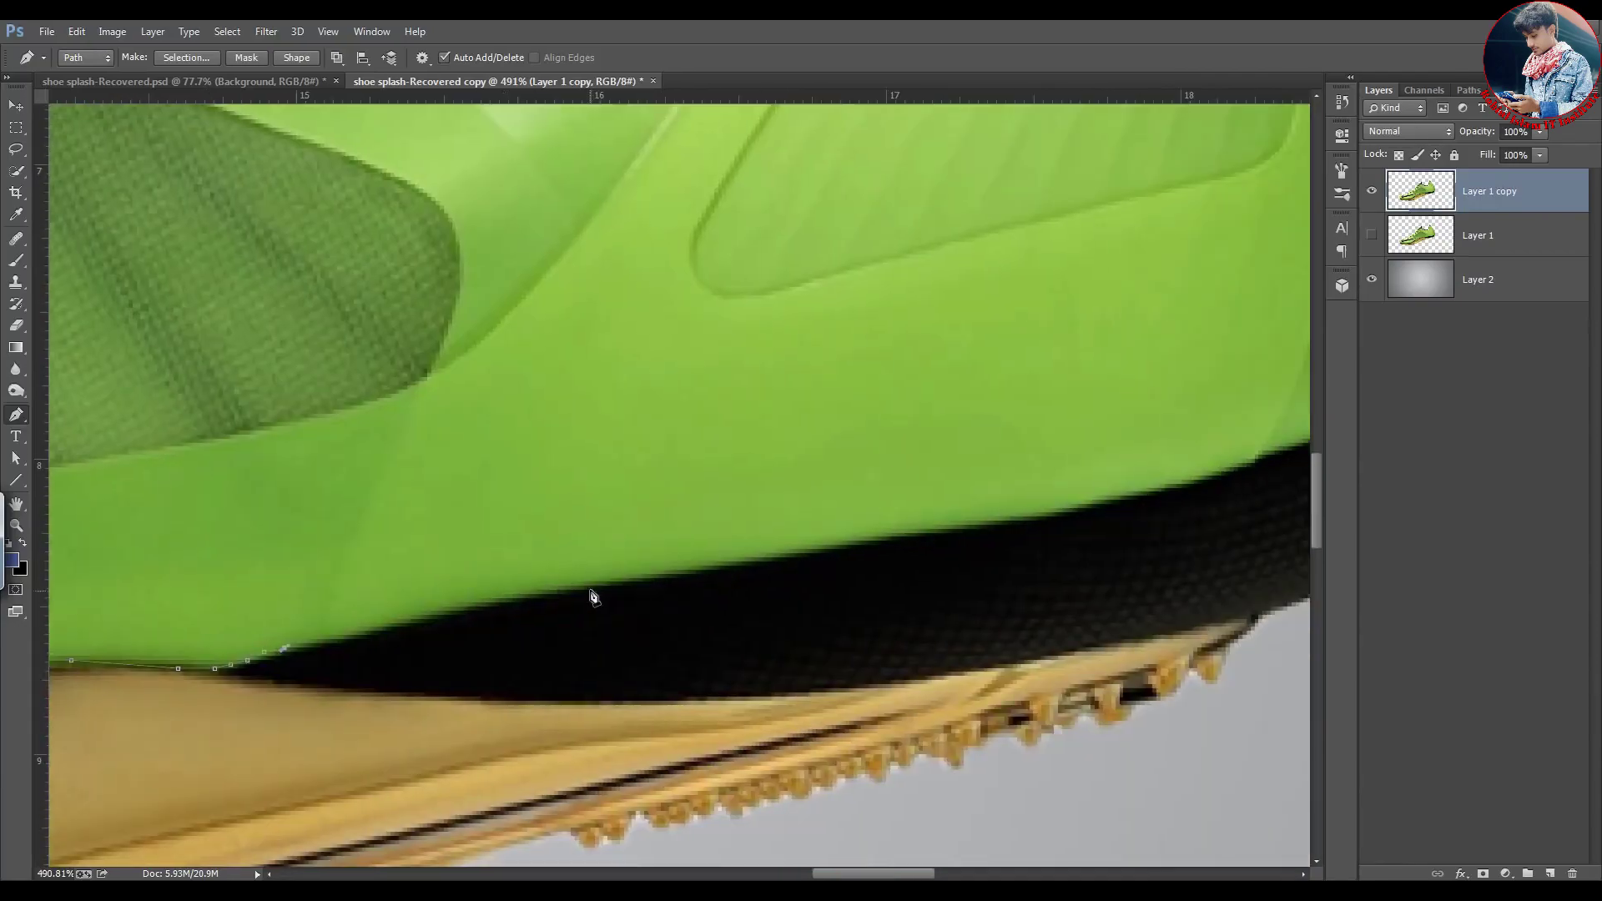
{"action": "left_click", "coordinate": [604, 586]}
{"action": "left_click_drag", "start_coordinate": [960, 537], "coordinate": [607, 669]}
{"action": "left_click", "coordinate": [616, 666]}
{"action": "key", "text": "ctrl+0"}
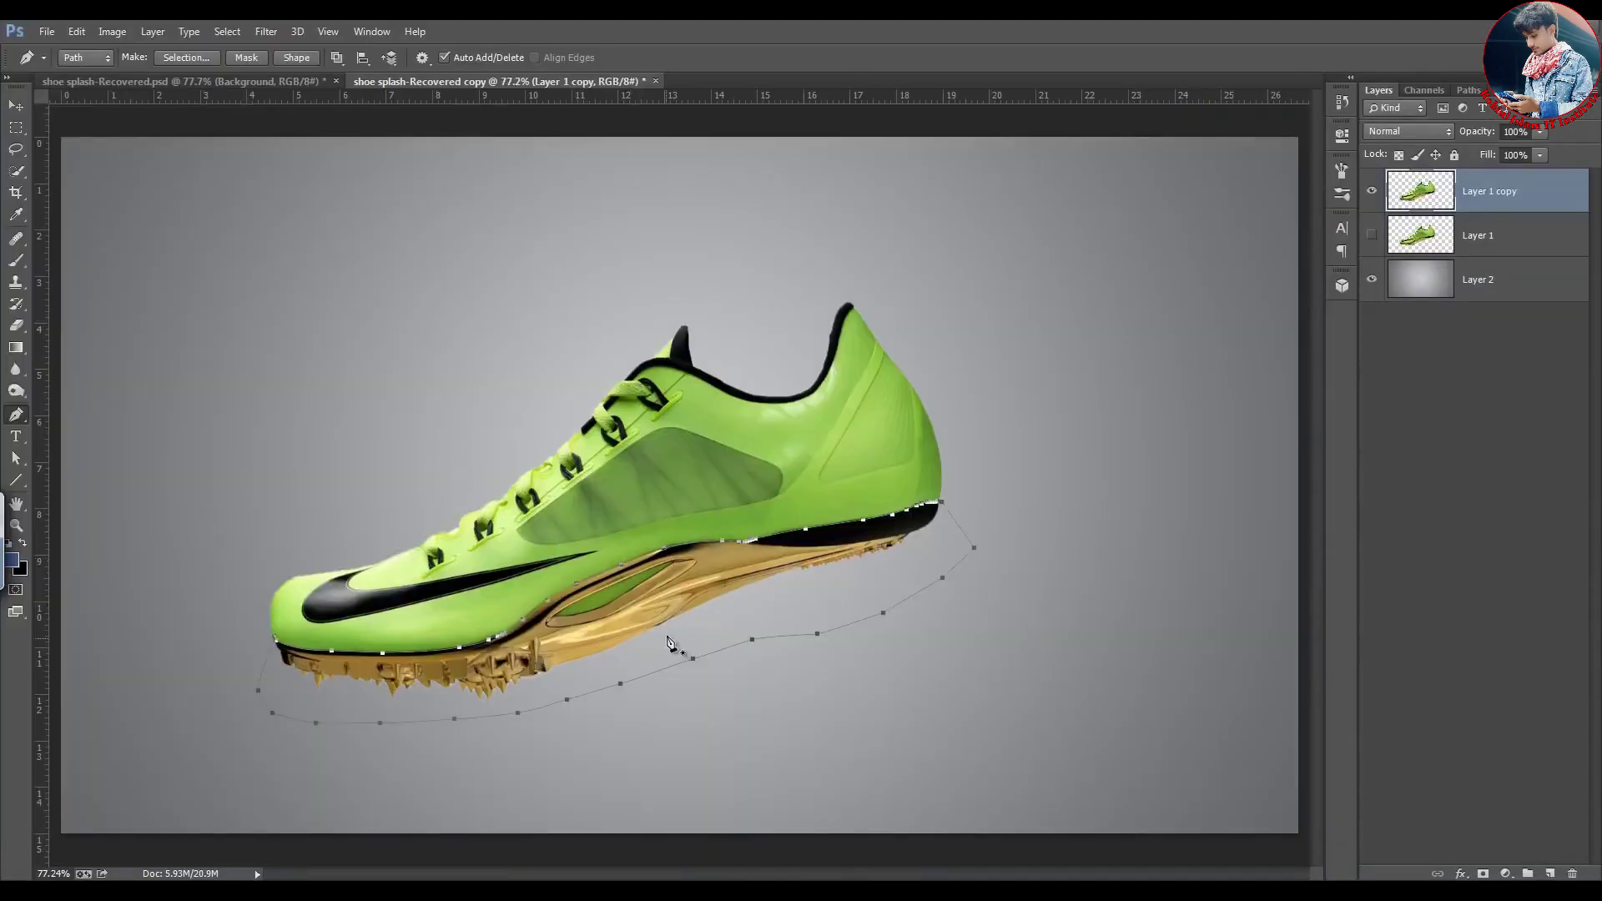
Convert the path to a selection with a 0-pixel feather and copy the sole to a new layer
{"action": "right_click", "coordinate": [668, 638]}
{"action": "left_click", "coordinate": [737, 274]}
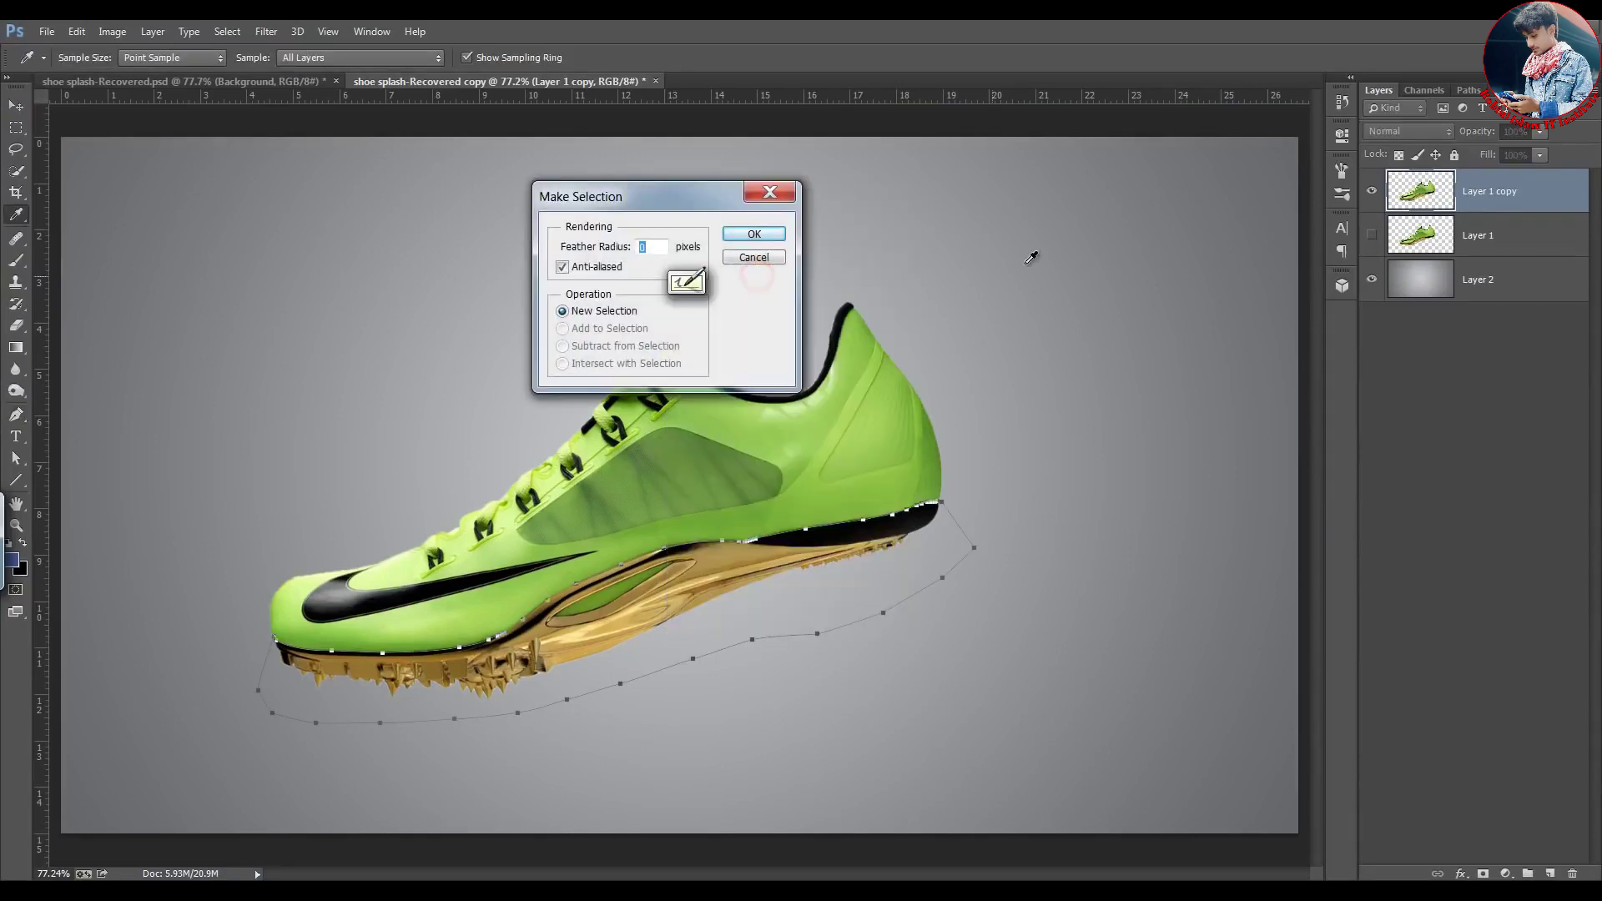
{"action": "left_click", "coordinate": [756, 231]}
{"action": "key", "text": "ctrl+j"}
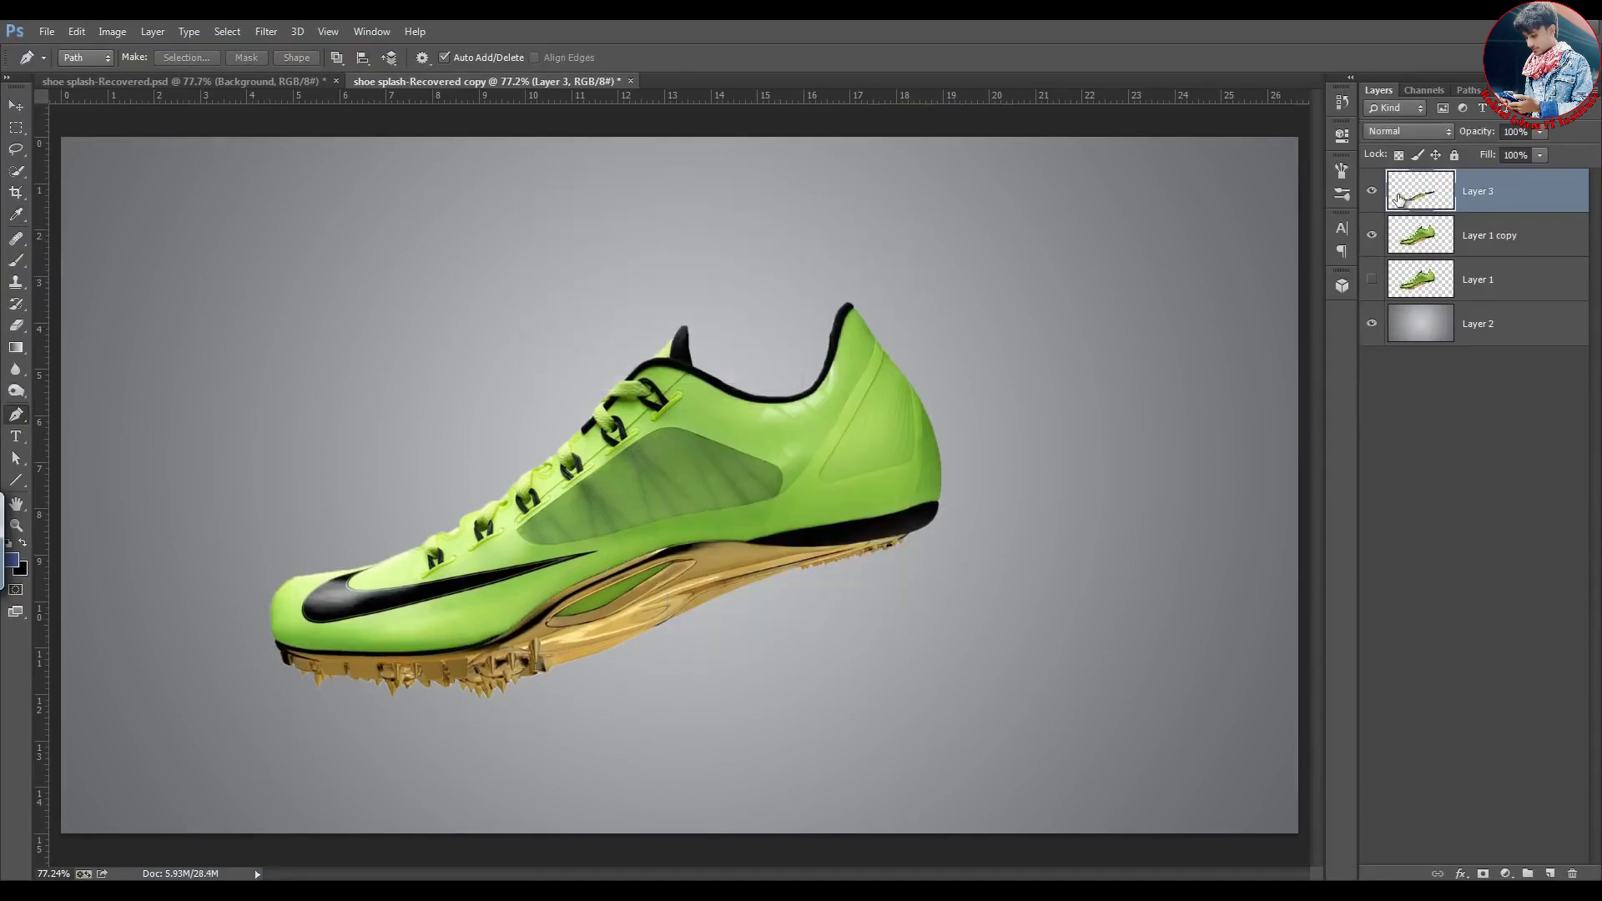
Load the sole layer's outline as a selection, delete that area from Layer 1 copy, and deselect
{"action": "left_click", "coordinate": [1373, 237]}
{"action": "left_click", "coordinate": [1418, 197], "text": "ctrl"}
{"action": "left_click", "coordinate": [1371, 191]}
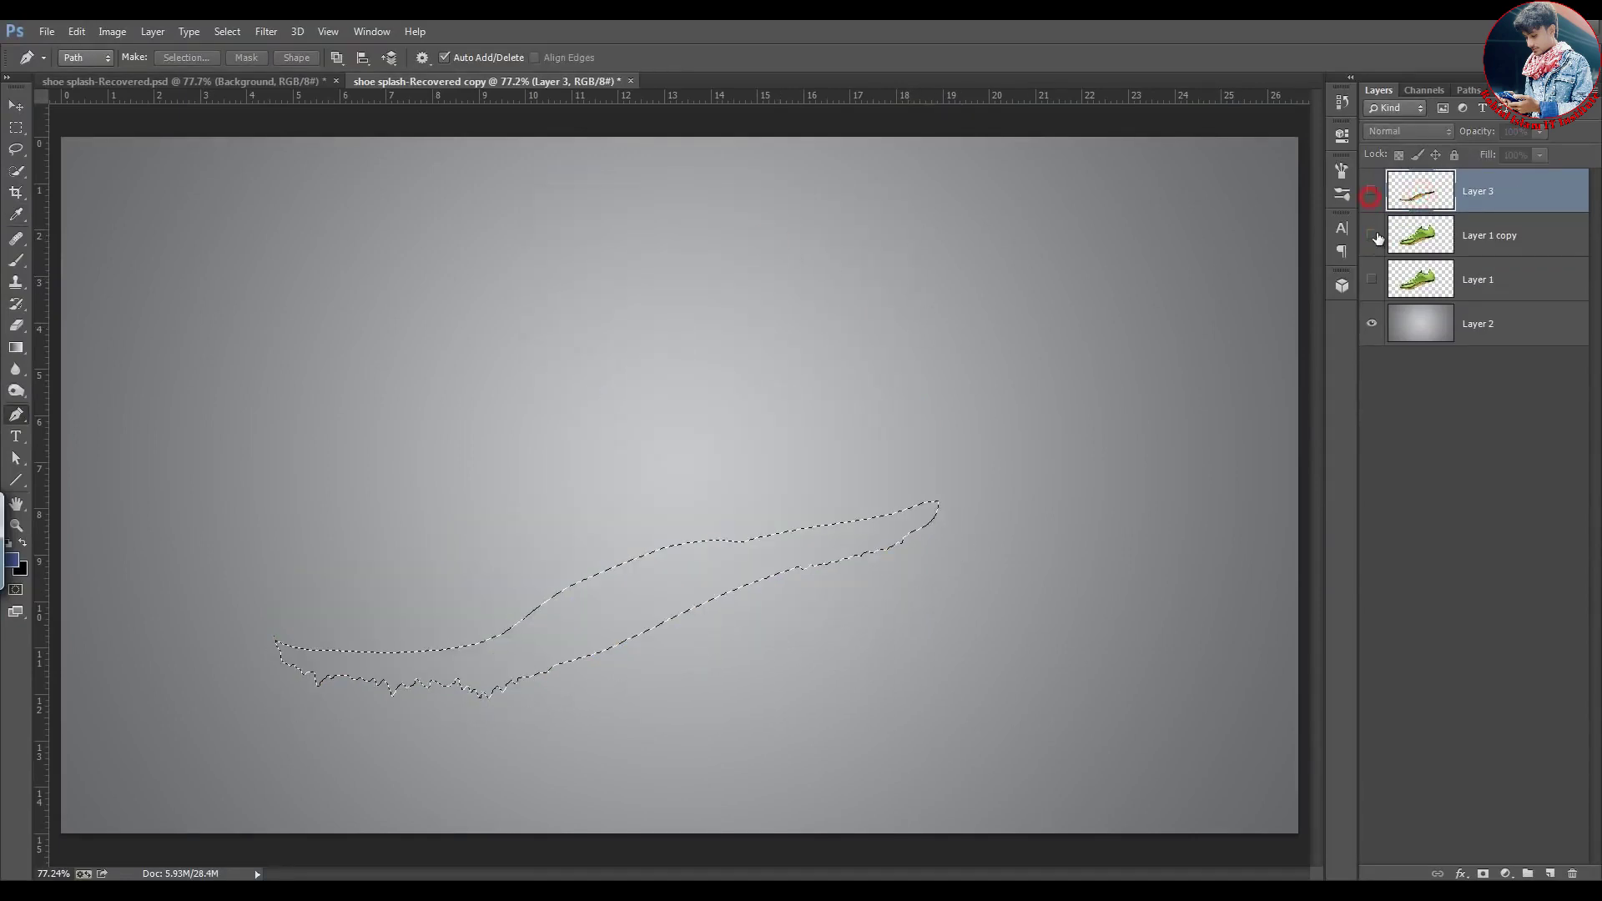
{"action": "left_click", "coordinate": [1371, 235]}
{"action": "left_click", "coordinate": [1416, 240]}
{"action": "key", "text": "Delete"}
{"action": "key", "text": "ctrl+d"}
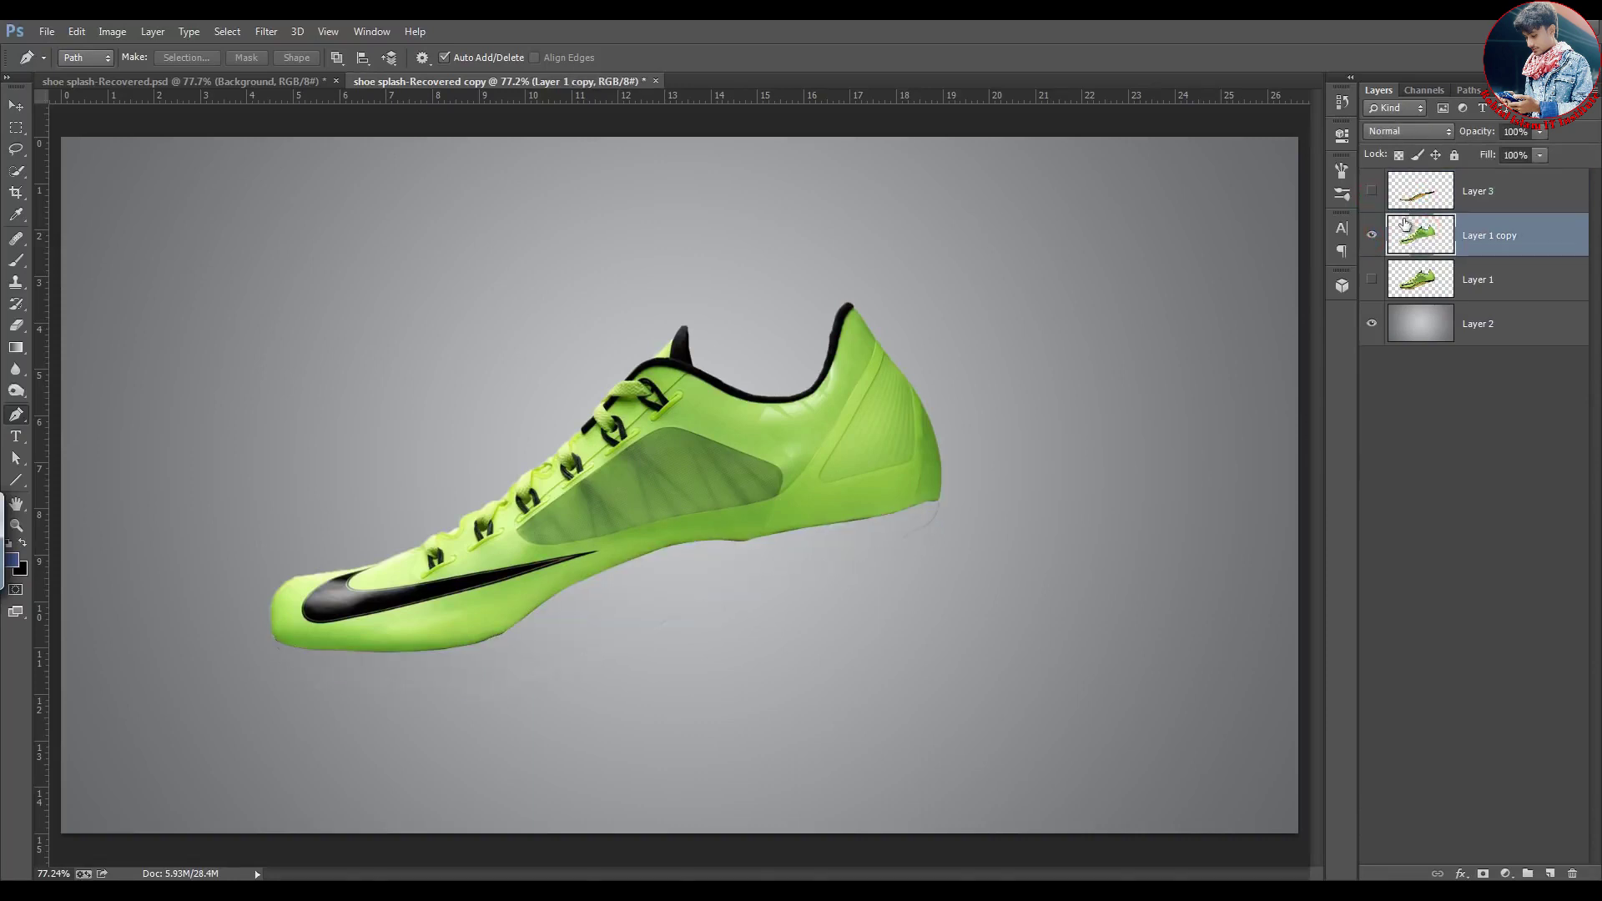
Show and select the sole on Layer 3, toggling both shoe parts' visibility to check the separation
{"action": "left_click", "coordinate": [1371, 191]}
{"action": "left_click", "coordinate": [1423, 191]}
{"action": "left_click", "coordinate": [1372, 235]}
{"action": "left_click", "coordinate": [1373, 235]}
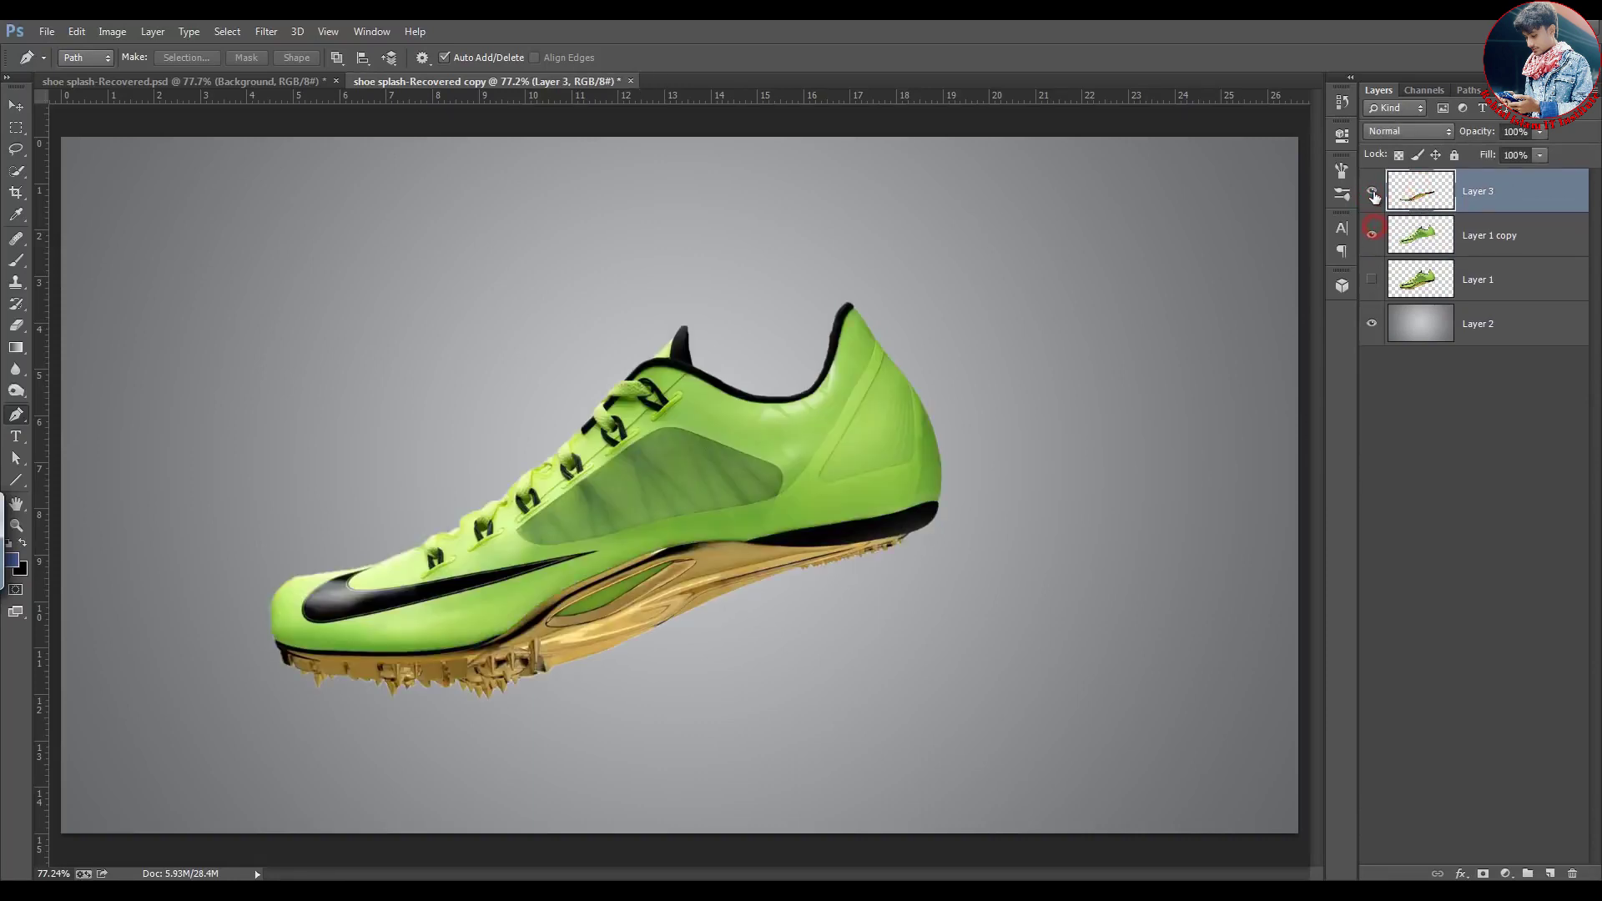
{"action": "left_click", "coordinate": [1372, 191]}
{"action": "left_click", "coordinate": [1372, 191]}
Warp the sole on Layer 3 so its heel end bends downward away from the upper
{"action": "key", "text": "ctrl+t"}
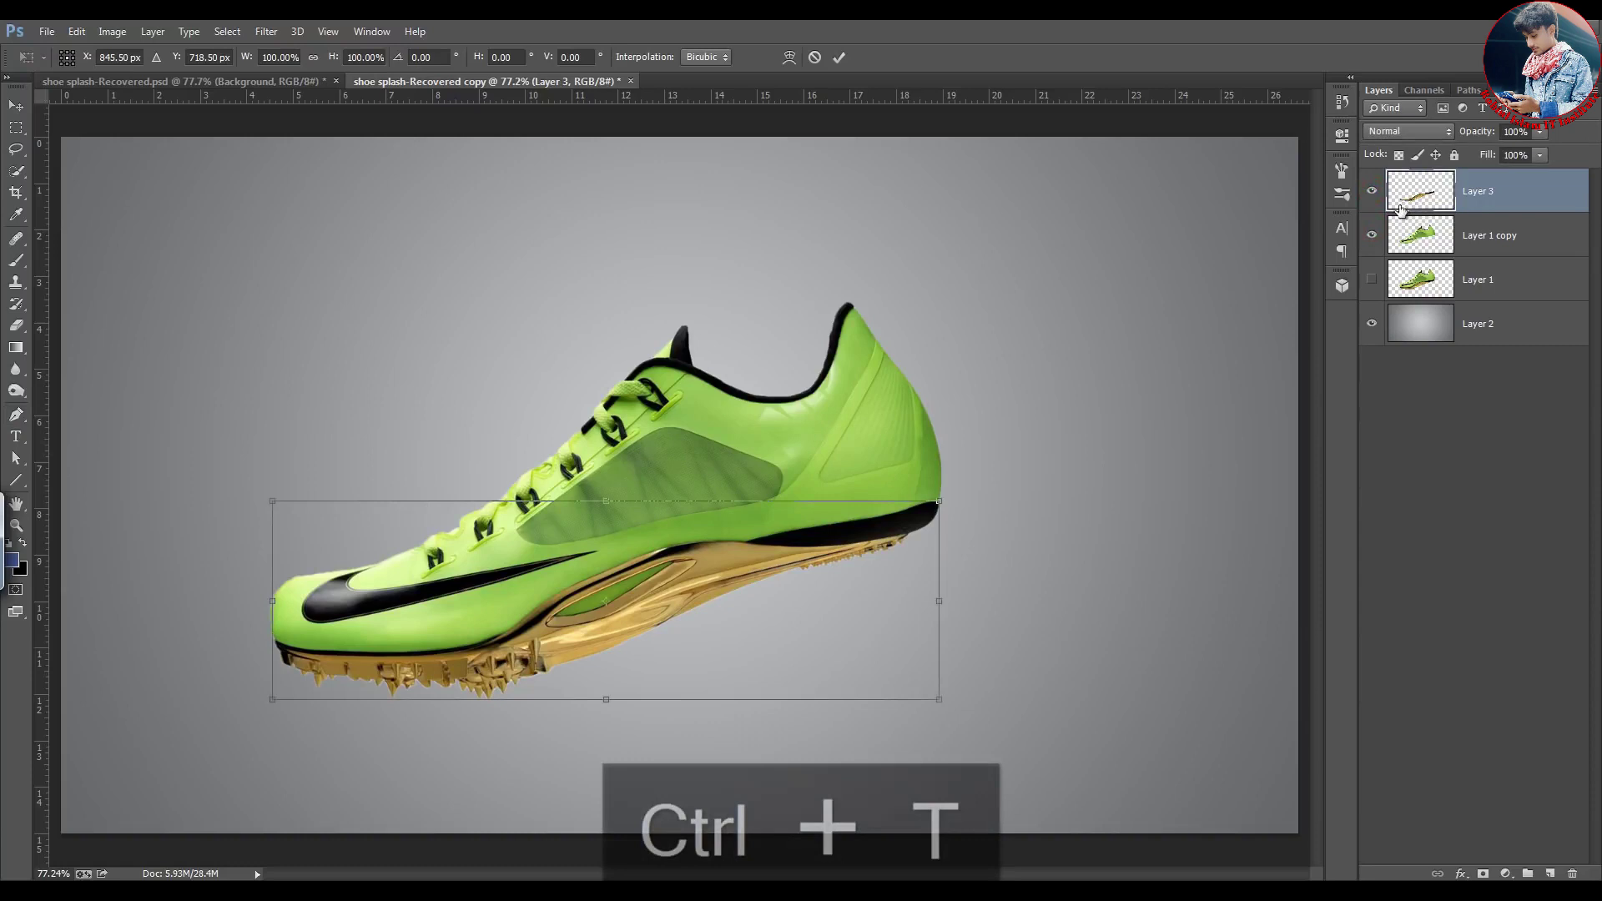
{"action": "right_click", "coordinate": [683, 578]}
{"action": "left_click", "coordinate": [765, 413]}
{"action": "left_click_drag", "start_coordinate": [927, 617], "coordinate": [933, 634]}
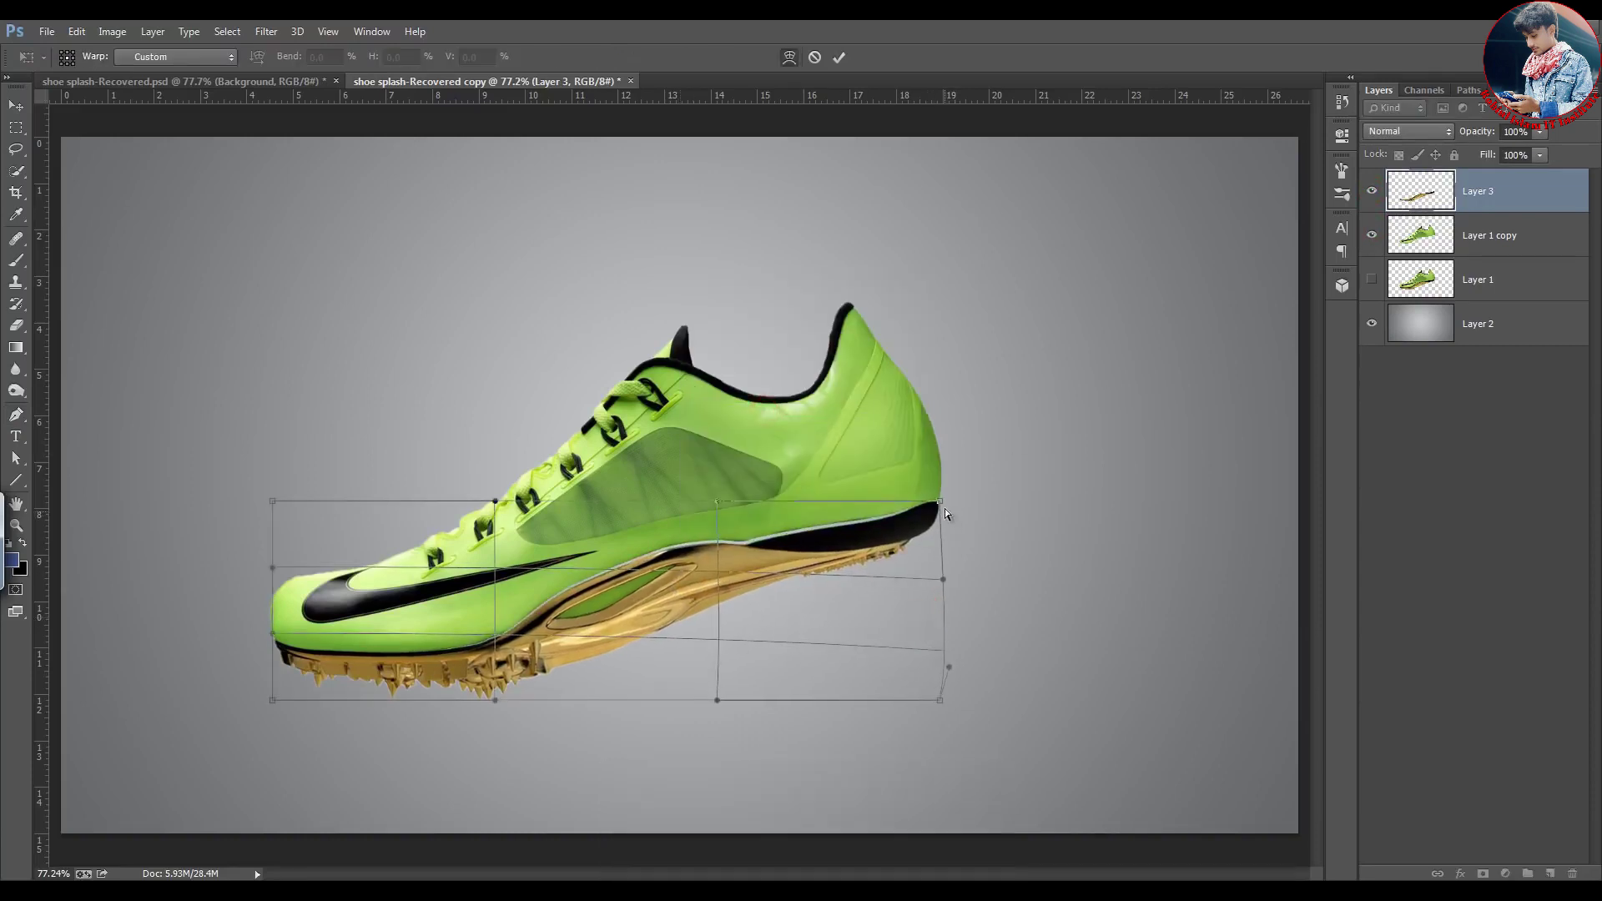
{"action": "left_click_drag", "start_coordinate": [940, 504], "coordinate": [952, 520]}
{"action": "left_click_drag", "start_coordinate": [939, 700], "coordinate": [939, 752]}
{"action": "left_click_drag", "start_coordinate": [817, 565], "coordinate": [818, 572]}
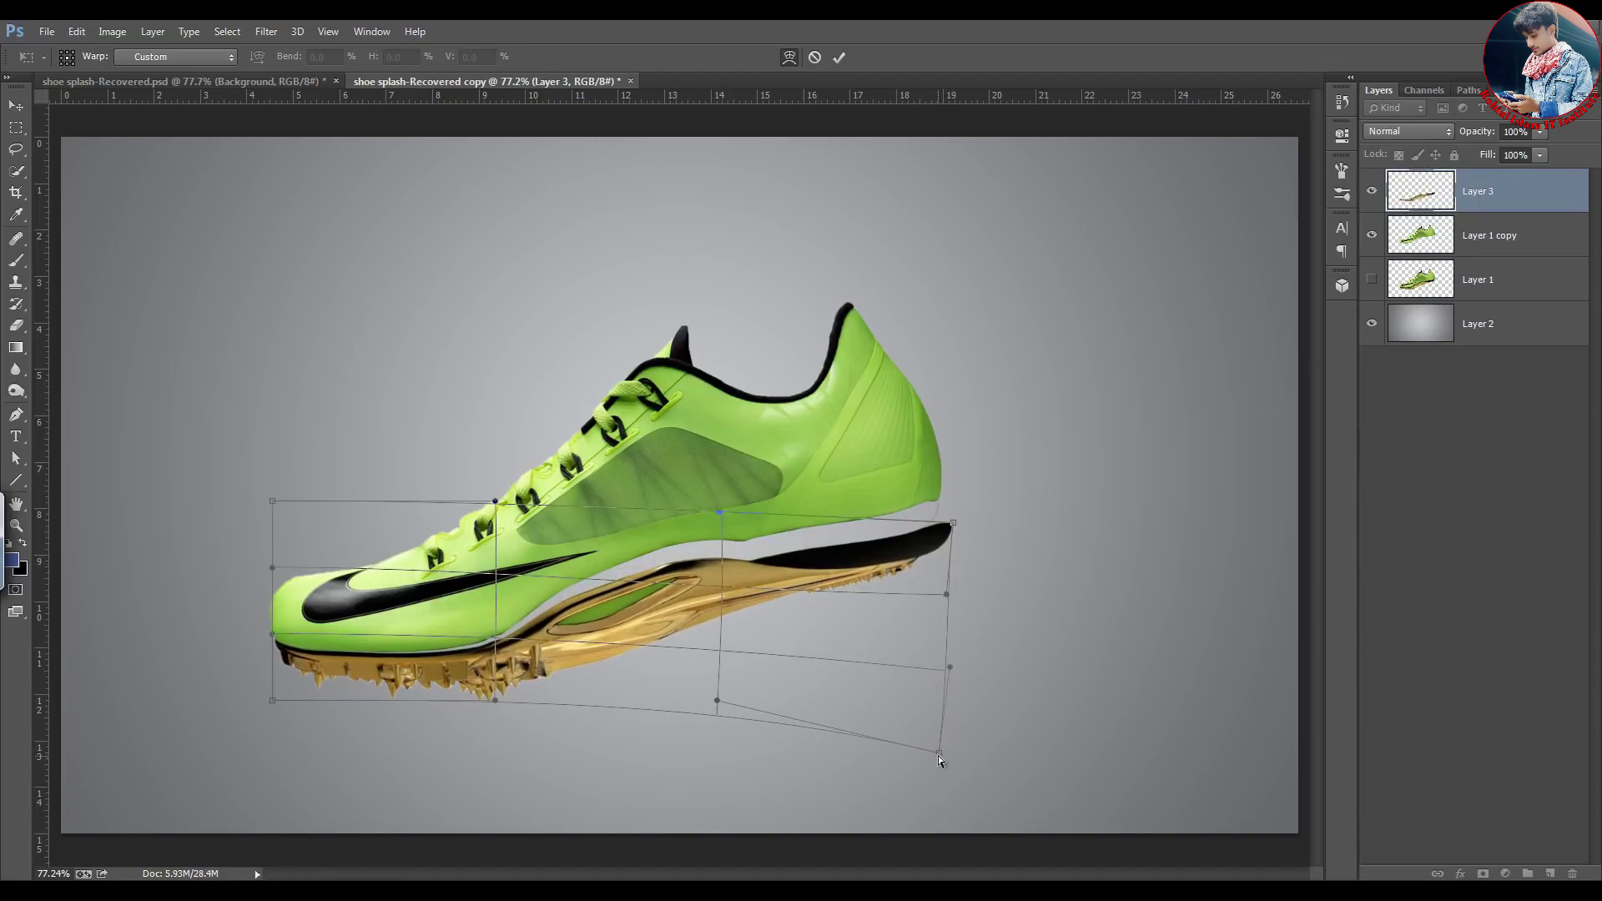
{"action": "left_click_drag", "start_coordinate": [938, 752], "coordinate": [940, 773]}
{"action": "left_click", "coordinate": [839, 58]}
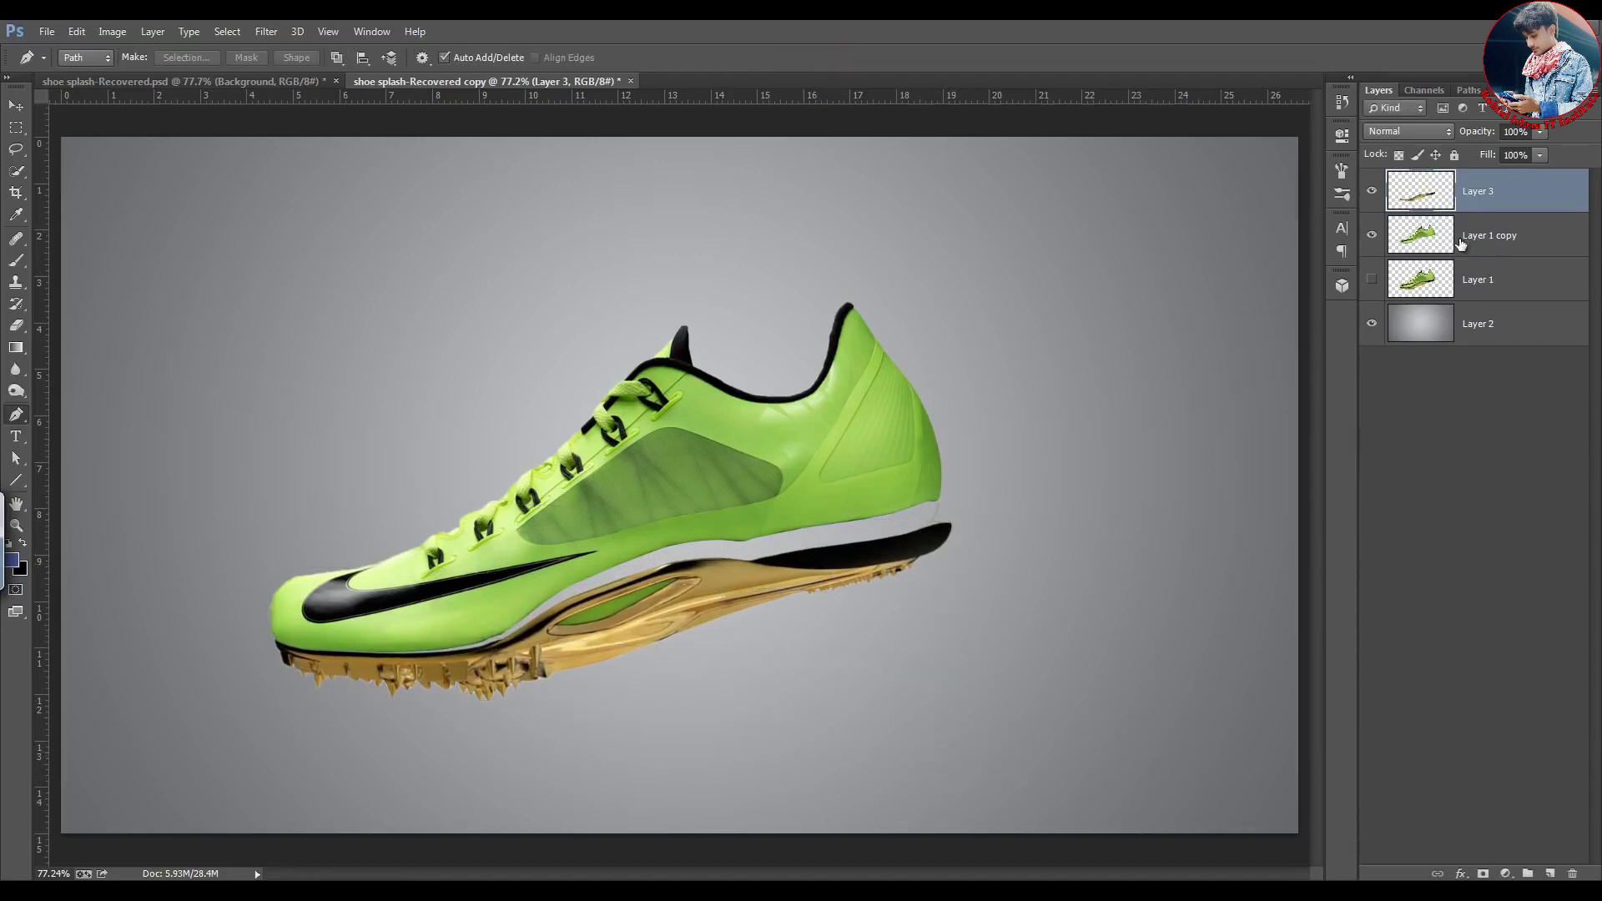
Warp the upper on Layer 1 copy so its heel lifts away from the sole
{"action": "left_click", "coordinate": [1489, 235]}
{"action": "key", "text": "ctrl+t"}
{"action": "right_click", "coordinate": [857, 454]}
{"action": "left_click", "coordinate": [918, 598]}
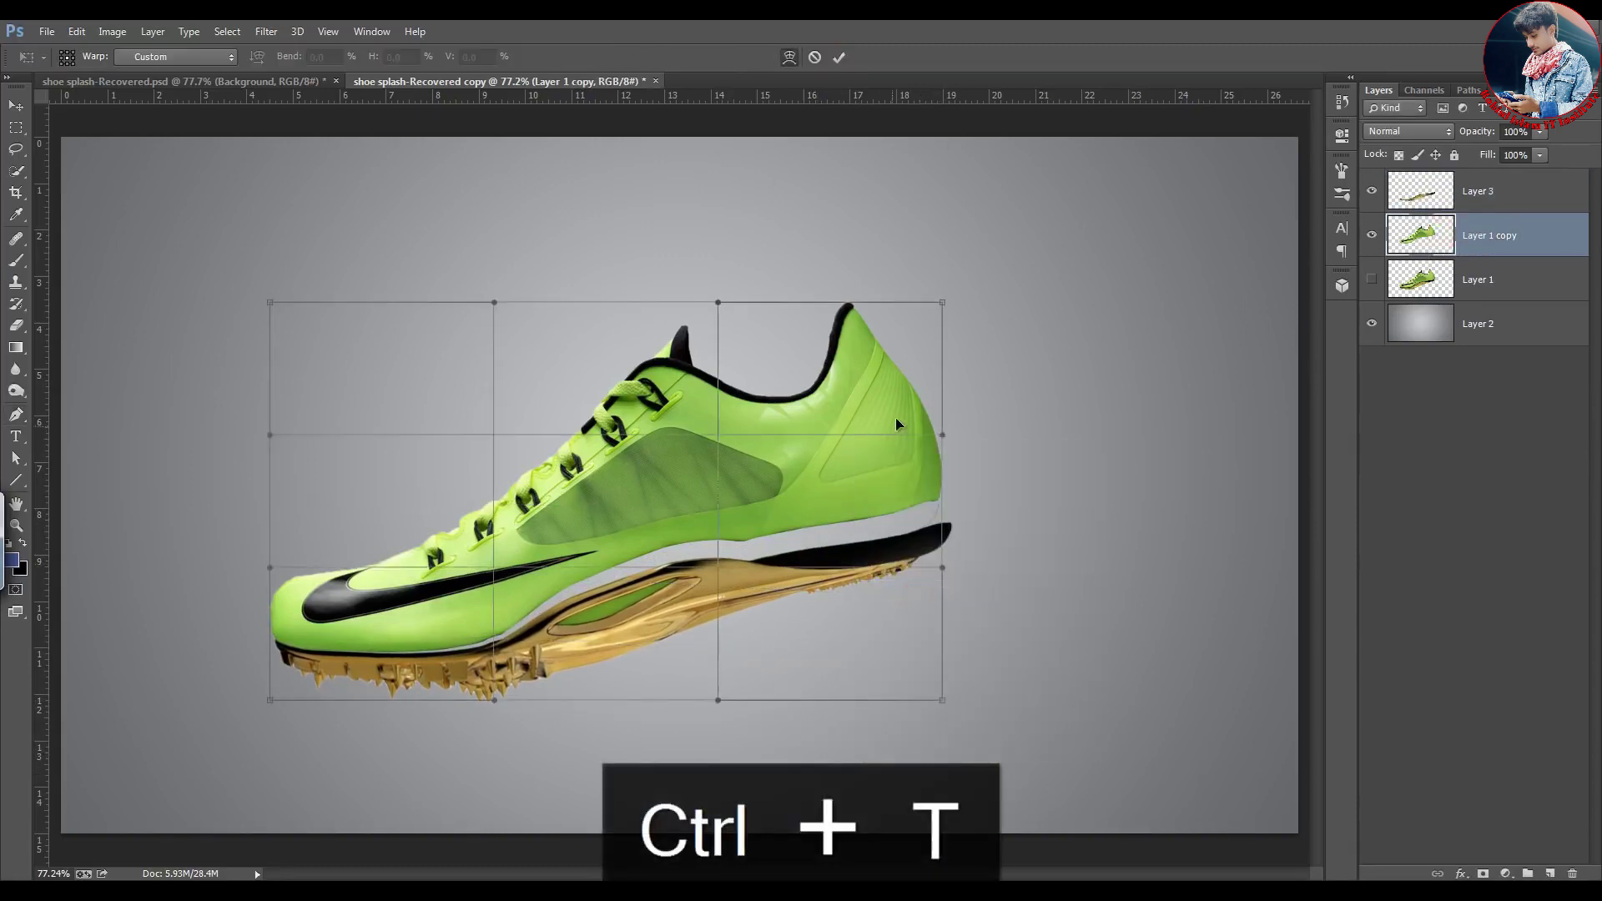
{"action": "left_click_drag", "start_coordinate": [887, 367], "coordinate": [886, 332]}
{"action": "left_click", "coordinate": [839, 56]}
{"action": "key", "text": "p"}
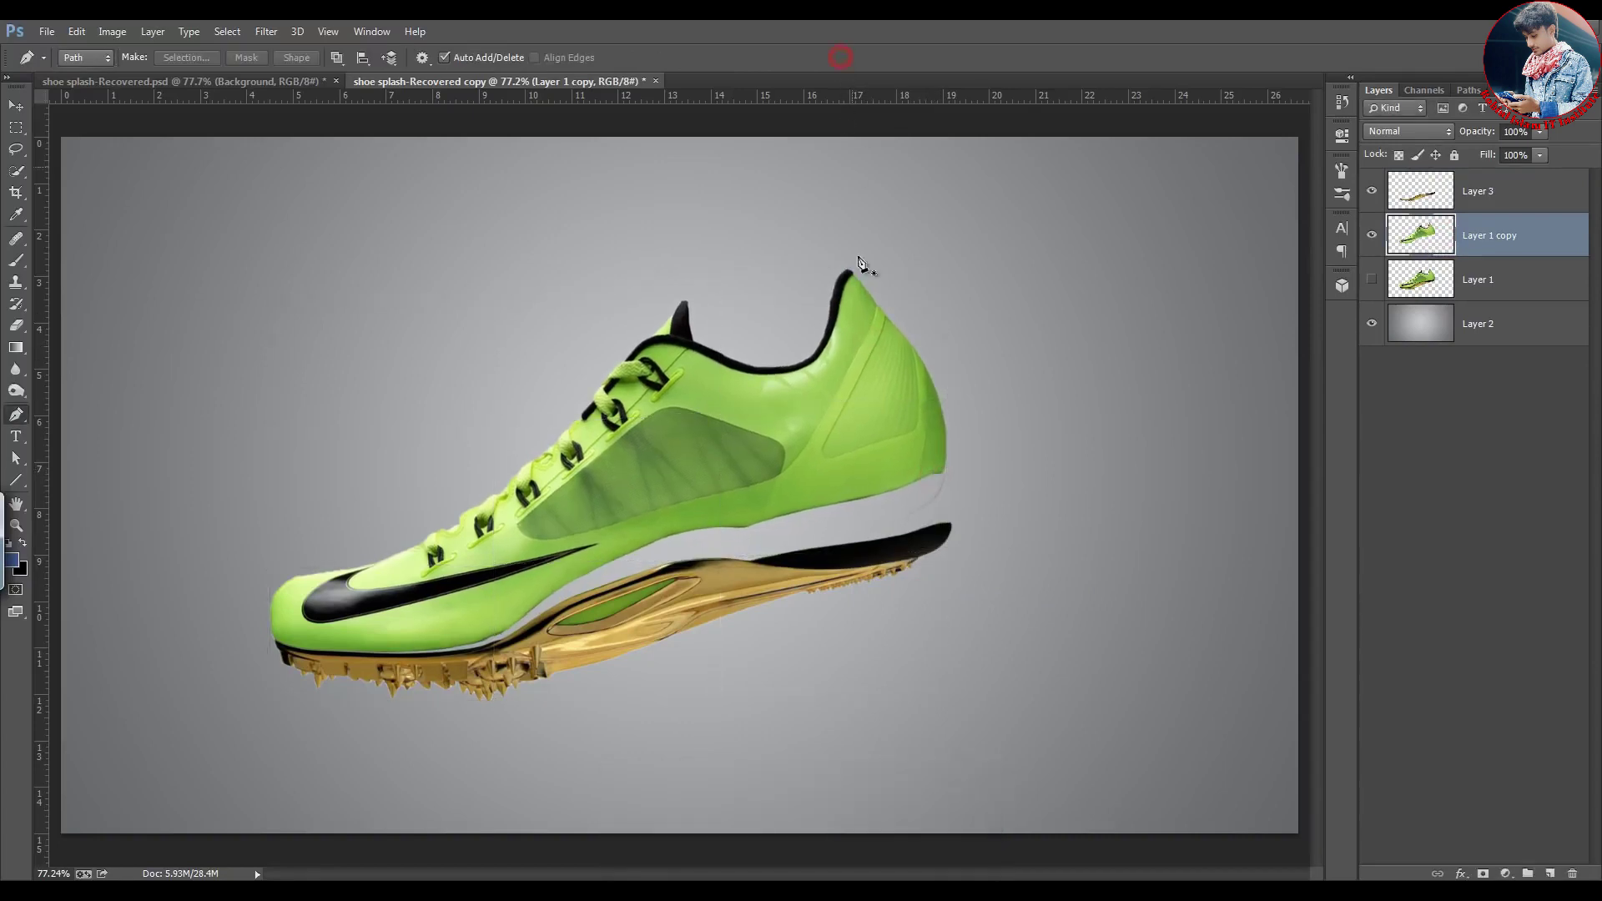
{"action": "key", "text": "e"}
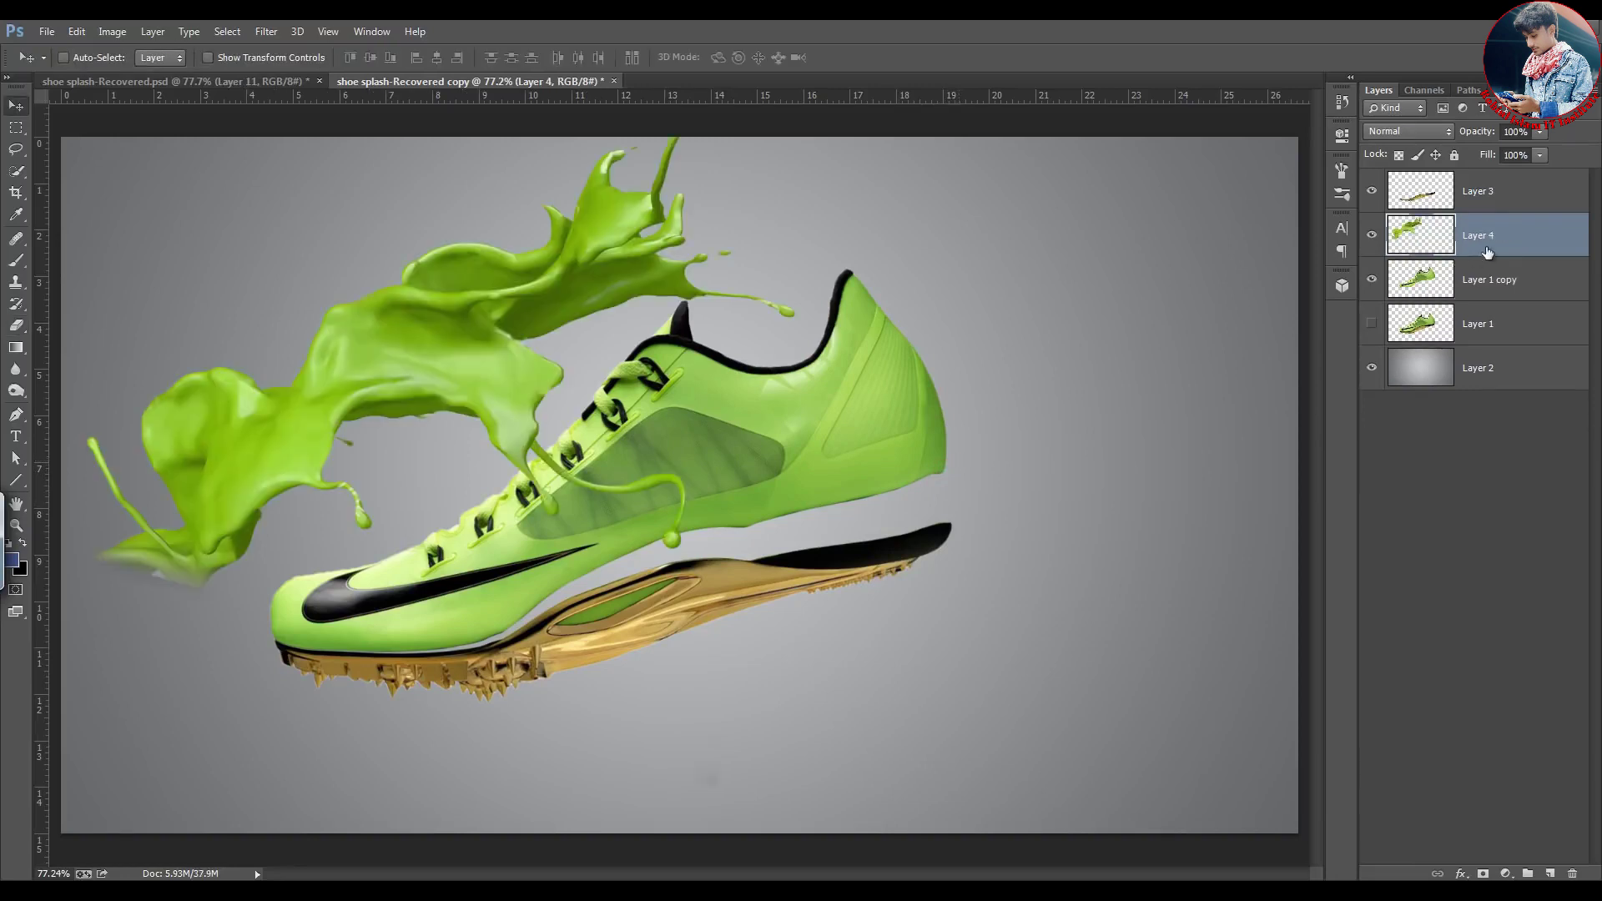
Move the splash on Layer 4 to the top of the layer stack and place it over the shoe's rear half
{"action": "left_click_drag", "start_coordinate": [1488, 252], "coordinate": [1488, 188]}
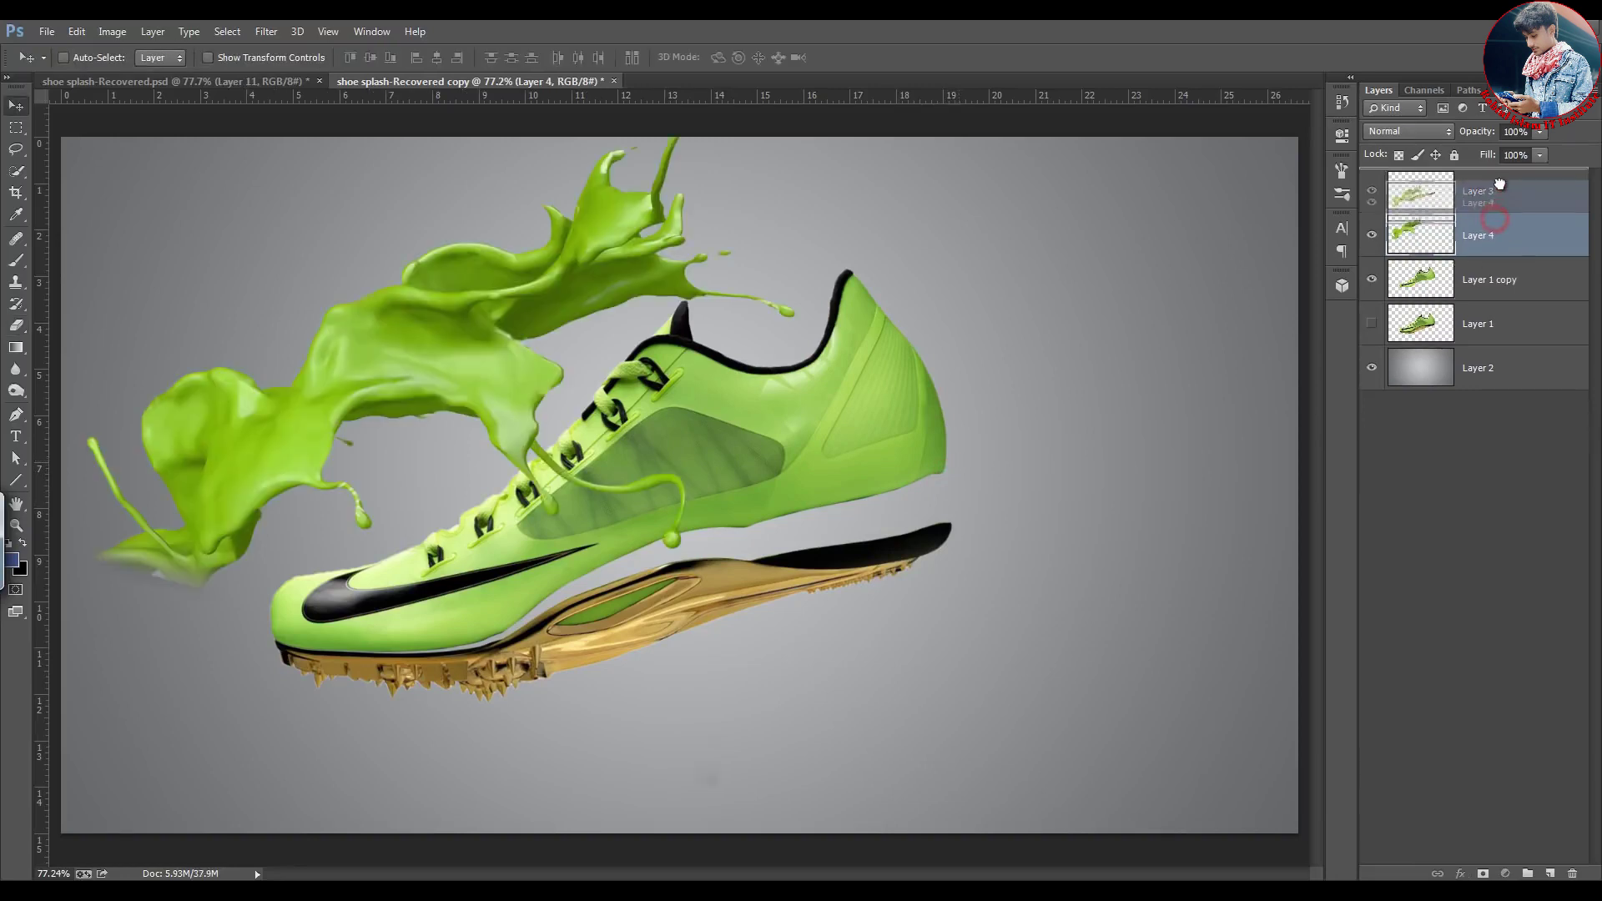
{"action": "mouse_move", "coordinate": [550, 281]}
{"action": "left_mouse_down"}
{"action": "mouse_move", "coordinate": [824, 369]}
{"action": "mouse_move", "coordinate": [934, 364]}
{"action": "left_mouse_up"}
{"action": "left_click", "coordinate": [879, 364], "text": "alt"}
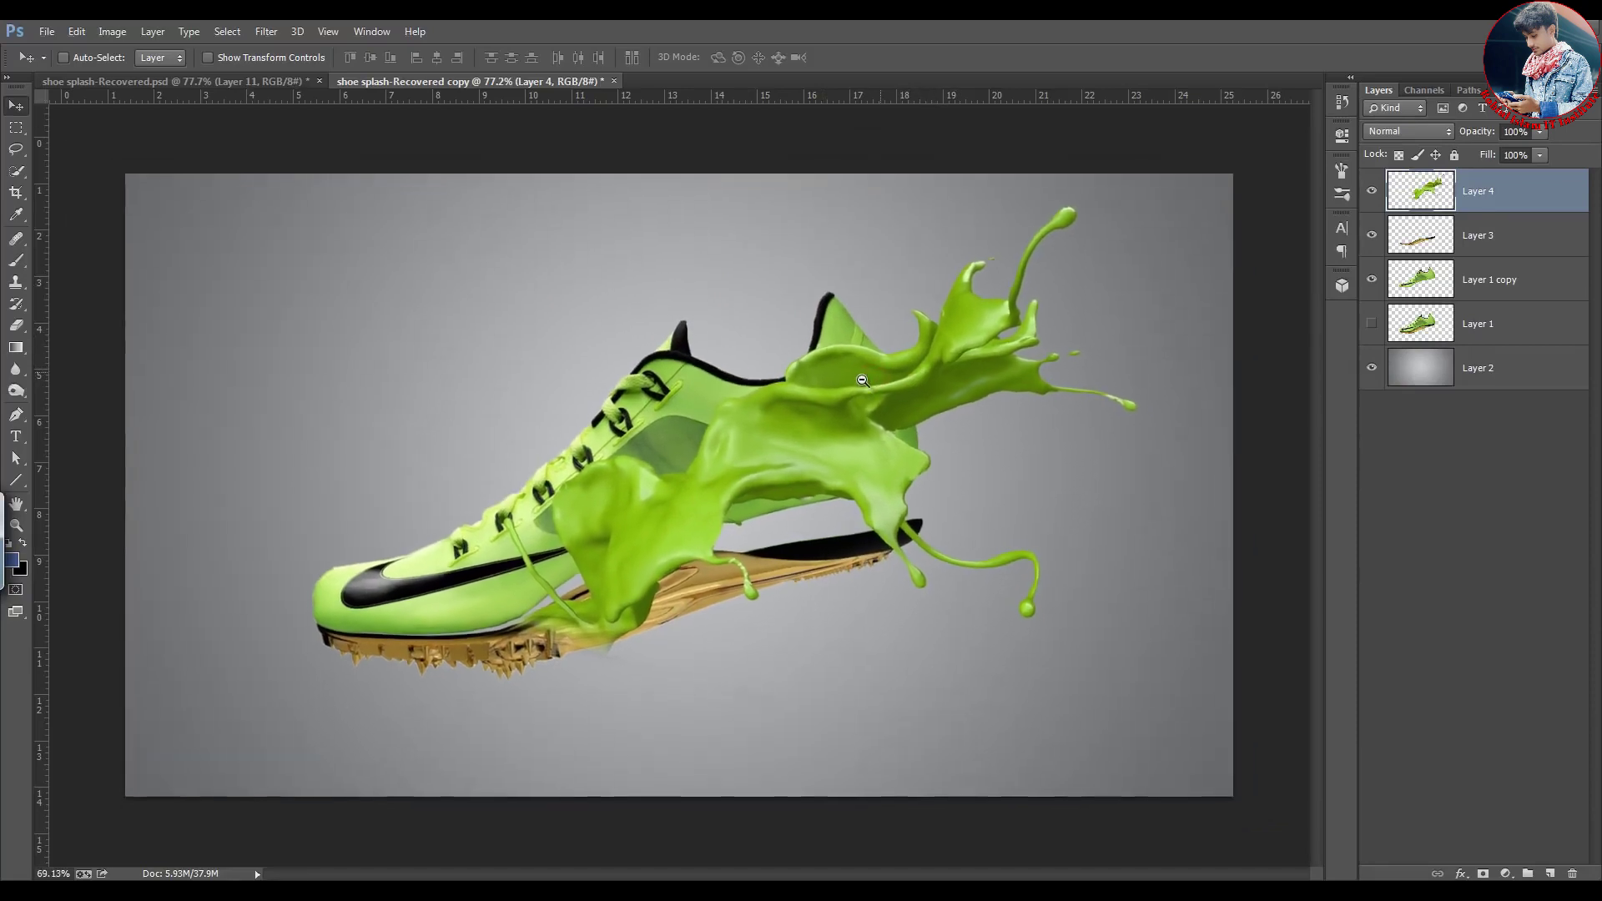
Enlarge the green splash with Free Transform and shift it left over the middle of the shoe
{"action": "key", "text": "ctrl+t"}
{"action": "left_click_drag", "start_coordinate": [1133, 203], "coordinate": [1200, 120]}
{"action": "left_click_drag", "start_coordinate": [1073, 286], "coordinate": [1024, 304]}
{"action": "left_click", "coordinate": [839, 57]}
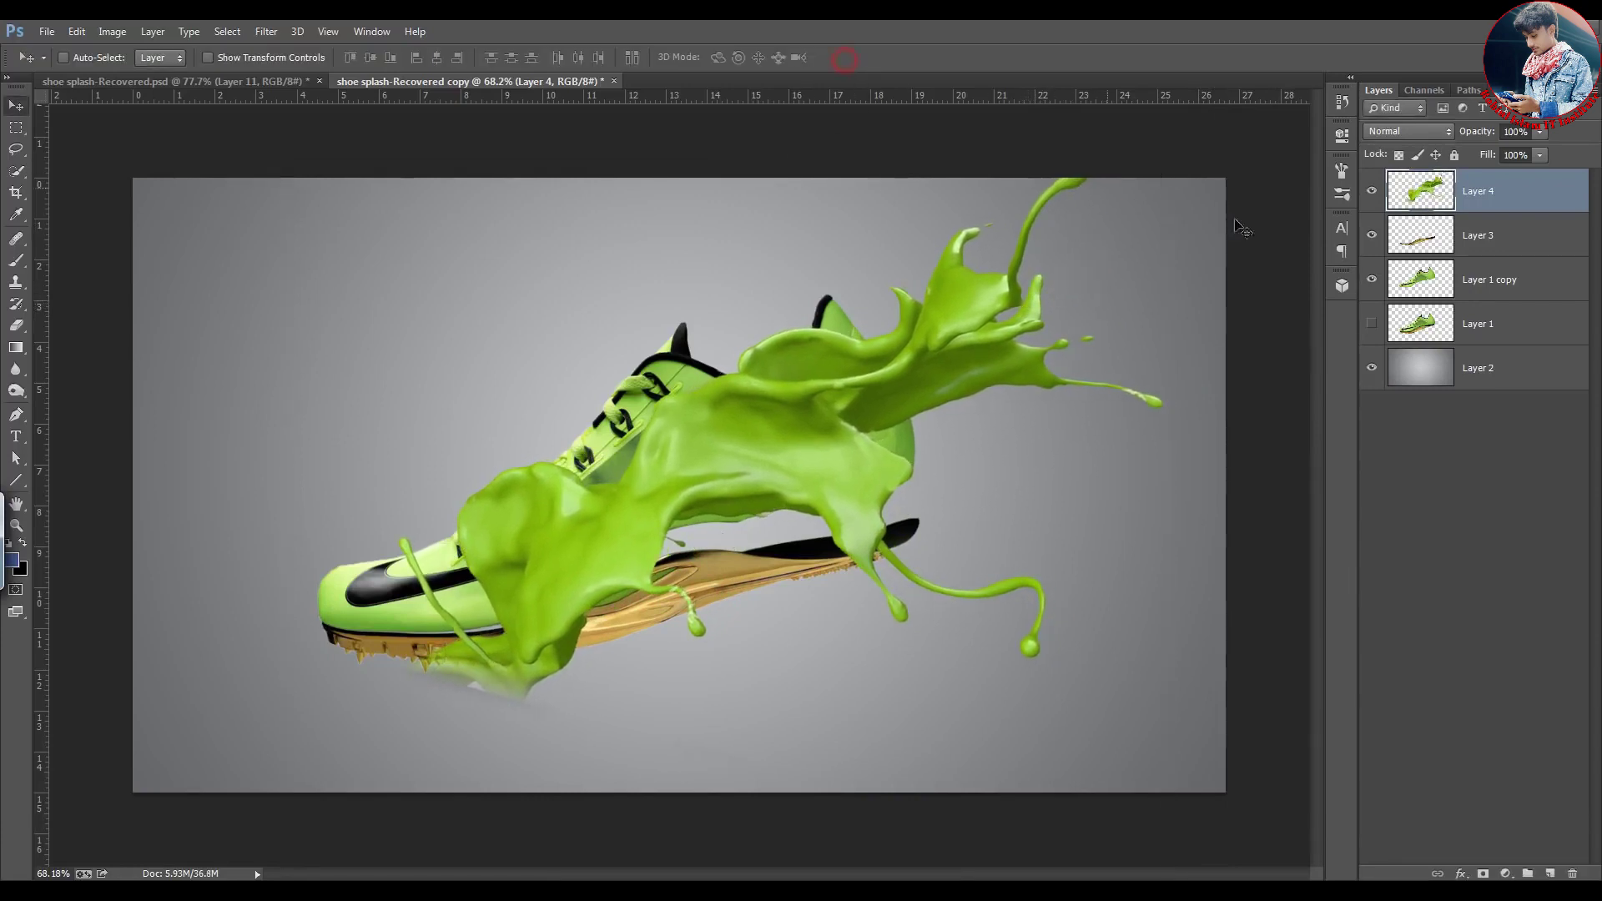
Add a layer mask to Layer 1 copy and hide the heel around the splash with a 175 px black brush
{"action": "left_click", "coordinate": [1460, 283]}
{"action": "left_click", "coordinate": [1483, 874]}
{"action": "key", "text": "b"}
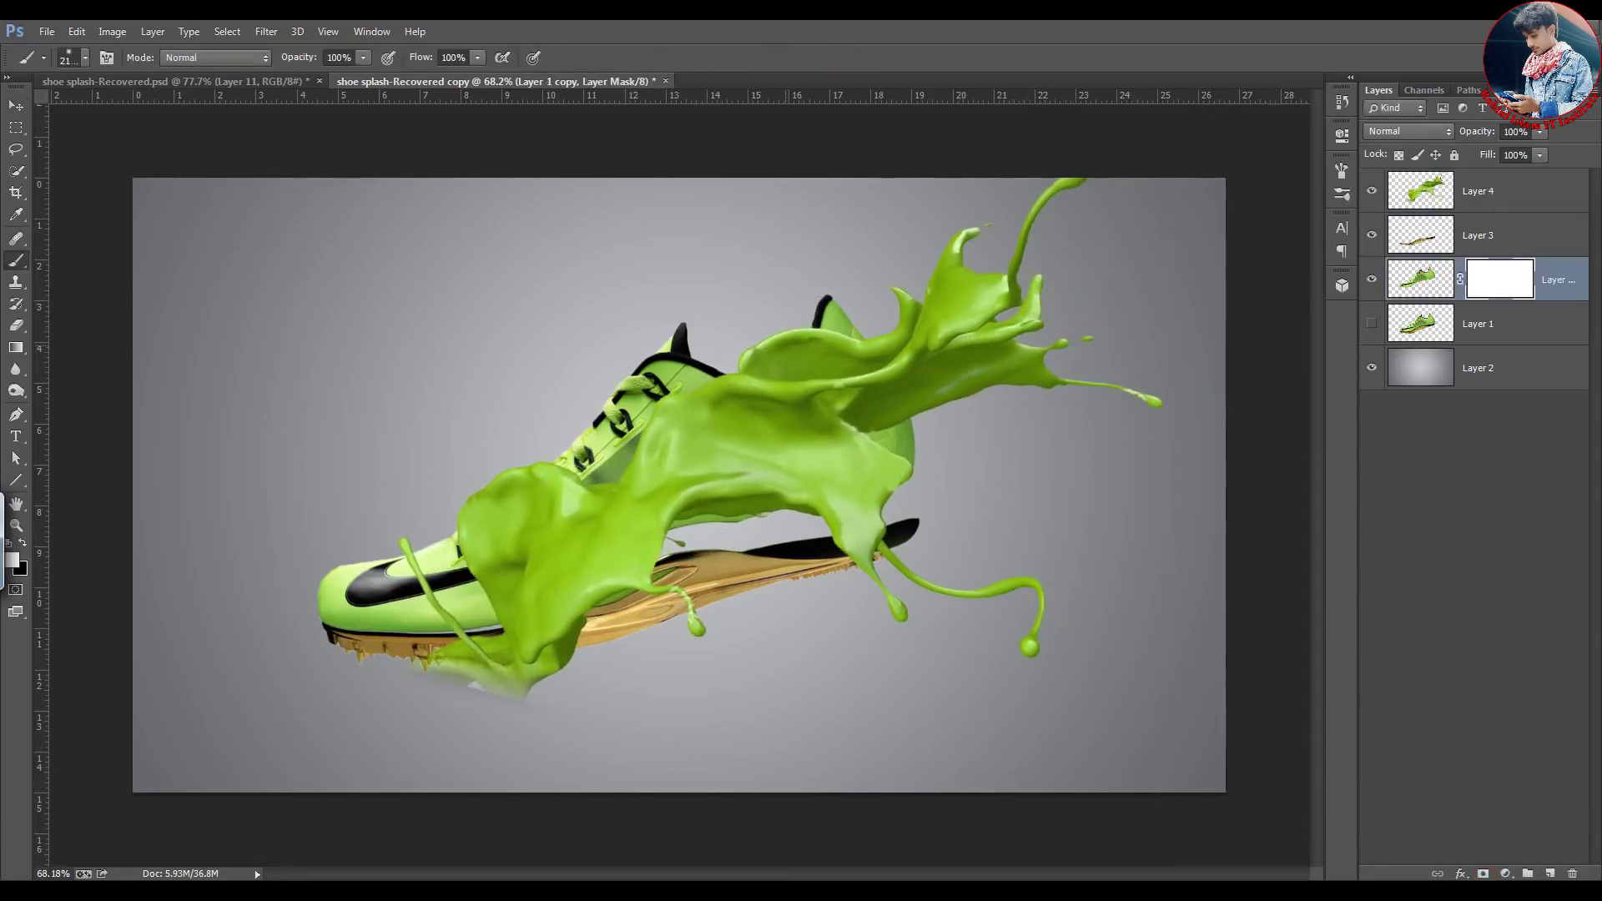
{"action": "left_click", "coordinate": [842, 313]}
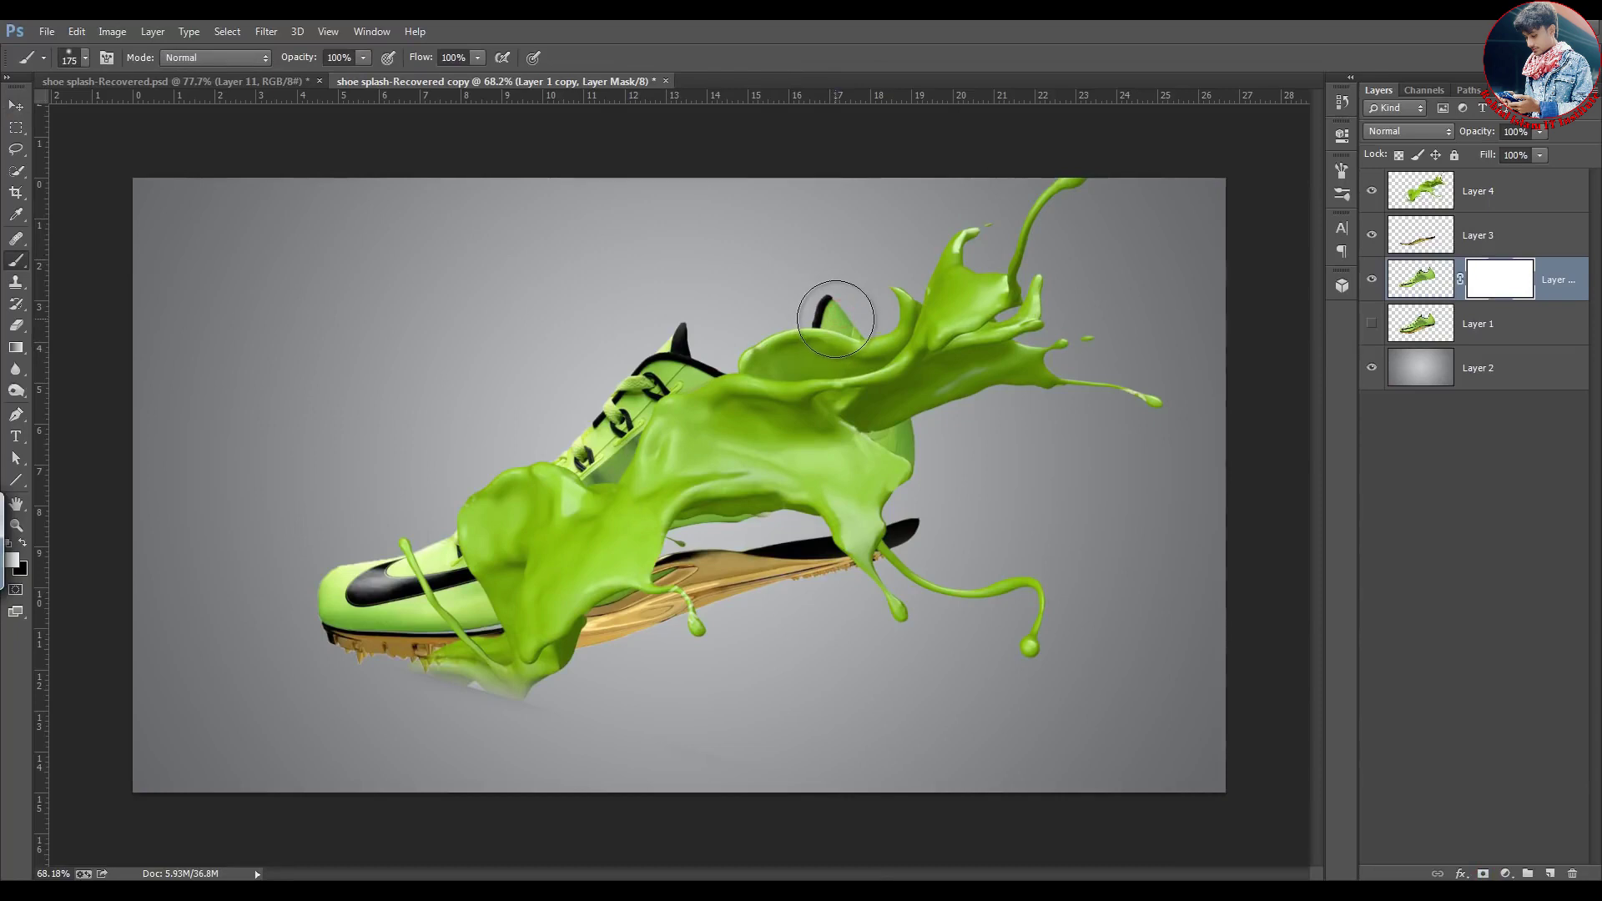
{"action": "key", "text": "x"}
{"action": "mouse_move", "coordinate": [835, 318]}
{"action": "left_mouse_down"}
{"action": "mouse_move", "coordinate": [827, 359]}
{"action": "mouse_move", "coordinate": [893, 434]}
{"action": "left_mouse_up"}
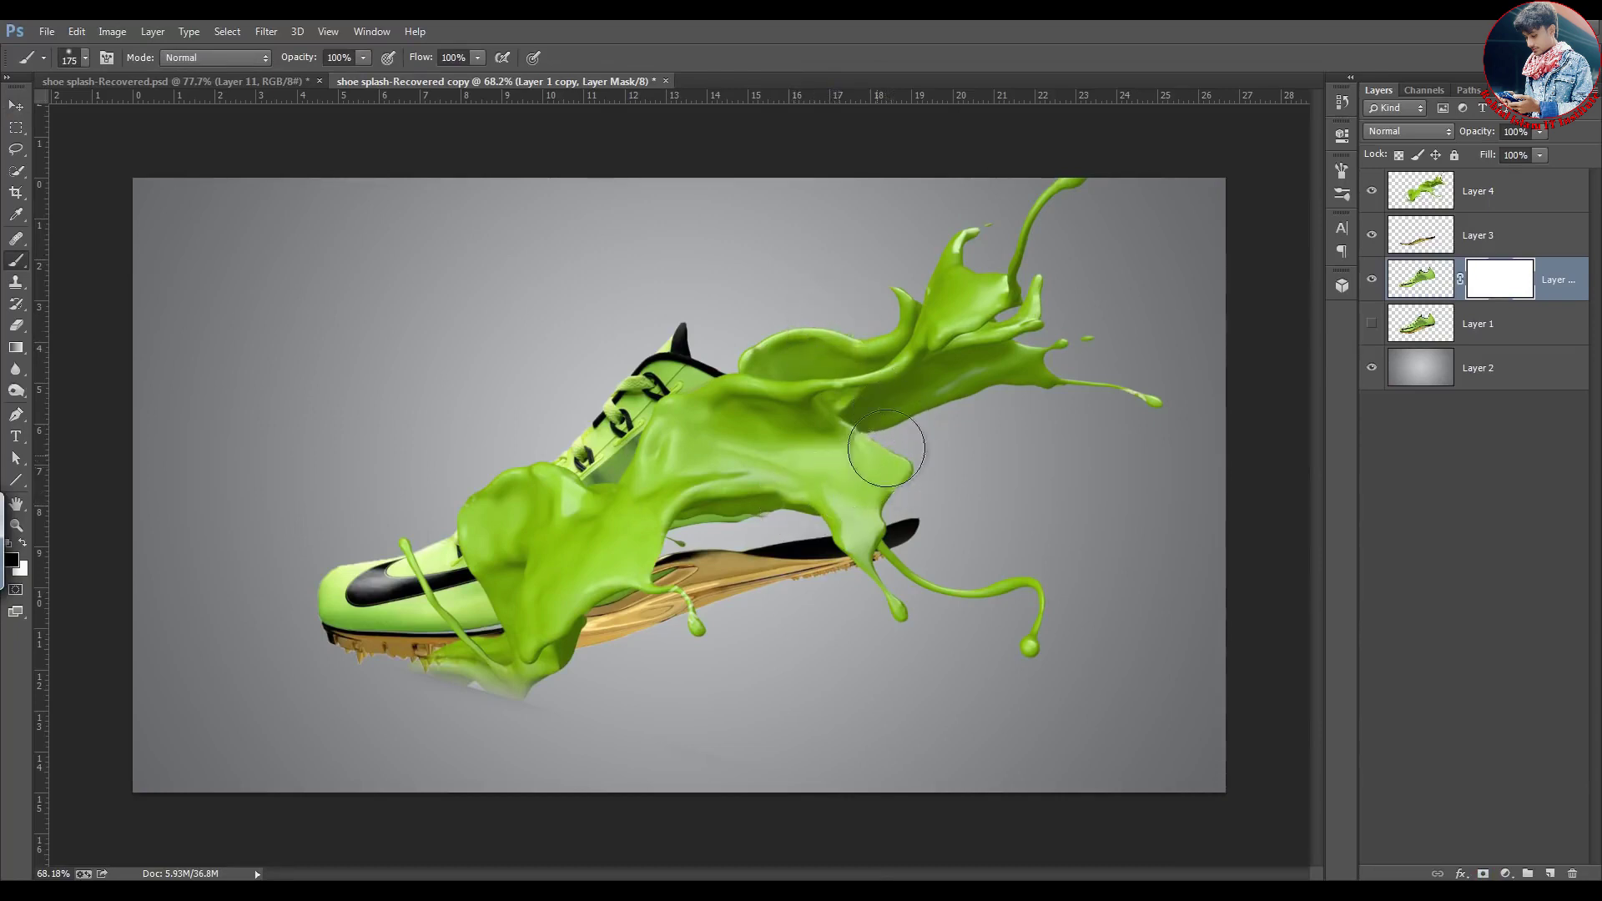
Add a layer mask to Layer 4 and paint out the splash over the toe, forefoot and front sole
{"action": "left_click", "coordinate": [1486, 191]}
{"action": "left_click", "coordinate": [1483, 874]}
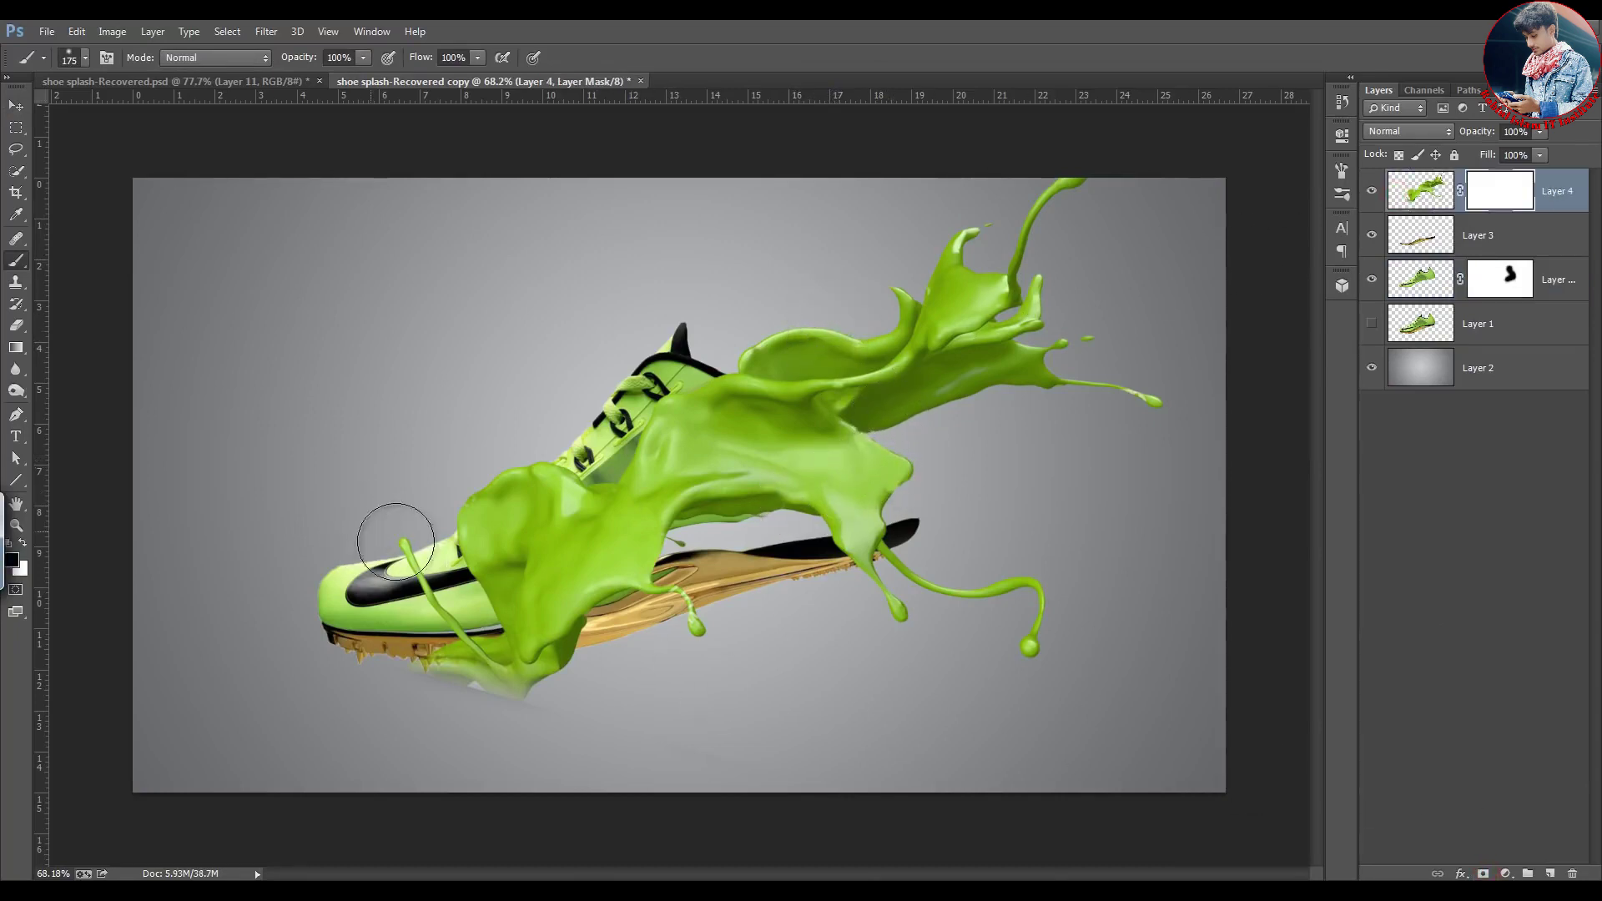
{"action": "mouse_move", "coordinate": [396, 541]}
{"action": "left_mouse_down"}
{"action": "mouse_move", "coordinate": [468, 539]}
{"action": "mouse_move", "coordinate": [535, 478]}
{"action": "mouse_move", "coordinate": [398, 602]}
{"action": "mouse_move", "coordinate": [473, 675]}
{"action": "mouse_move", "coordinate": [495, 679]}
{"action": "mouse_move", "coordinate": [503, 655]}
{"action": "mouse_move", "coordinate": [538, 672]}
{"action": "mouse_move", "coordinate": [650, 606]}
{"action": "mouse_move", "coordinate": [704, 631]}
{"action": "mouse_move", "coordinate": [689, 601]}
{"action": "mouse_move", "coordinate": [722, 638]}
{"action": "mouse_move", "coordinate": [801, 640]}
{"action": "left_mouse_up"}
{"action": "left_click_drag", "start_coordinate": [650, 562], "coordinate": [719, 558]}
Reduce the brush to 80 px and mask the splash's front edge over the swoosh and side panel
{"action": "key", "text": "bracketleft"}
{"action": "key", "text": "bracketleft"}
{"action": "key", "text": "bracketleft"}
{"action": "key", "text": "bracketleft"}
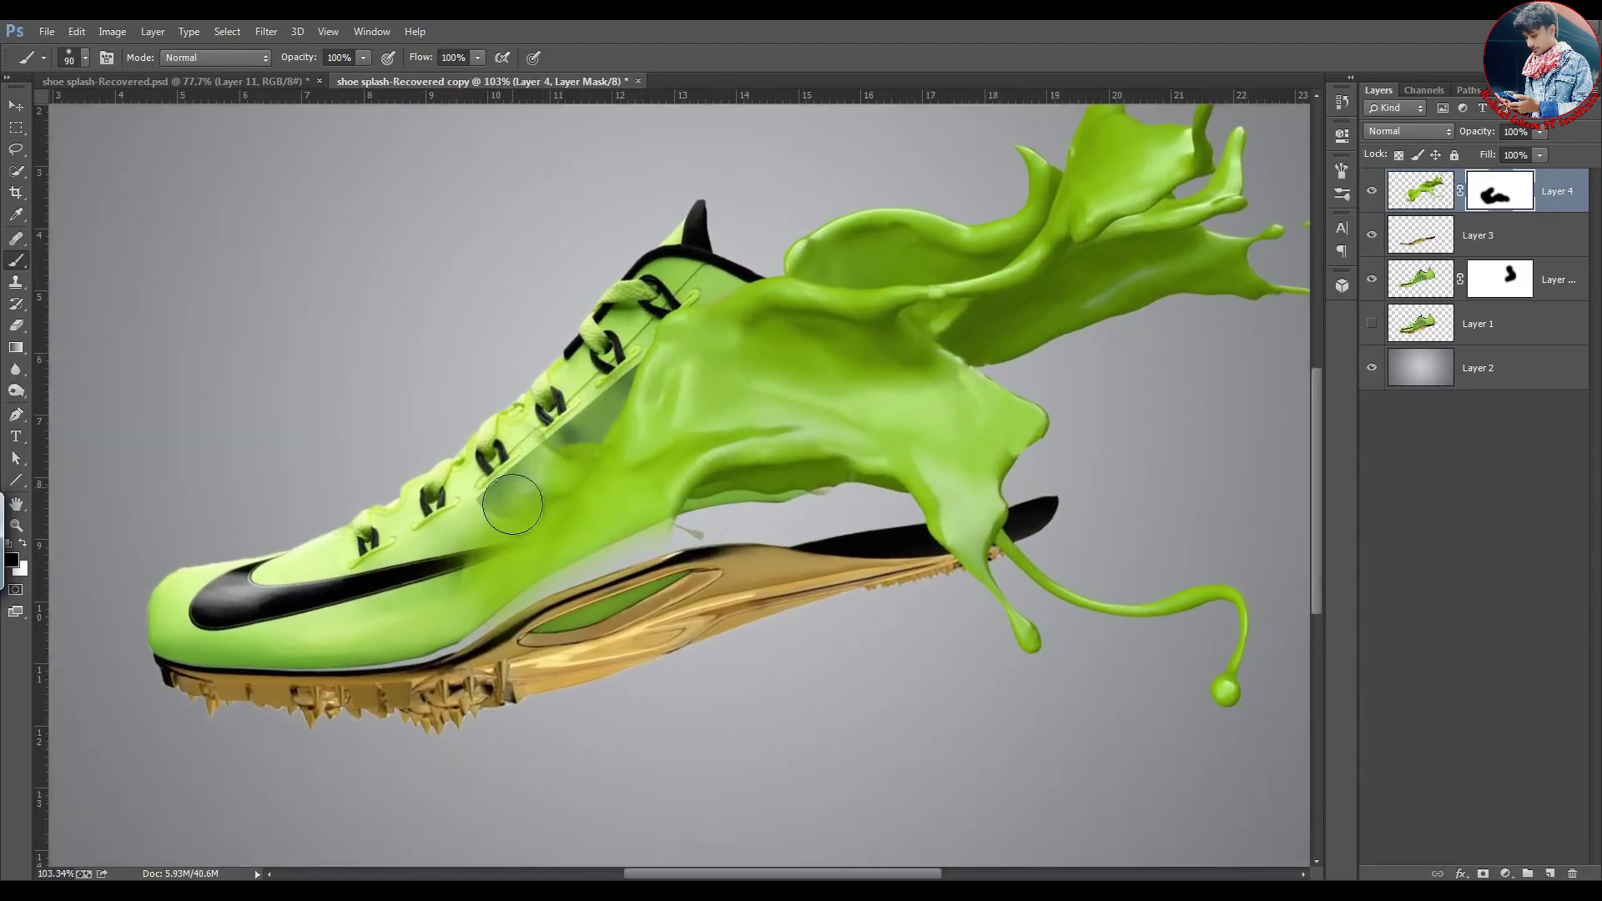
{"action": "key", "text": "bracketleft"}
{"action": "mouse_move", "coordinate": [512, 504]}
{"action": "left_mouse_down"}
{"action": "mouse_move", "coordinate": [501, 576]}
{"action": "mouse_move", "coordinate": [618, 559]}
{"action": "mouse_move", "coordinate": [681, 528]}
{"action": "left_mouse_up"}
Enable the brush's Transfer option and softly blend the splash mask into the shoe's mesh side panel
{"action": "left_click", "coordinate": [106, 57]}
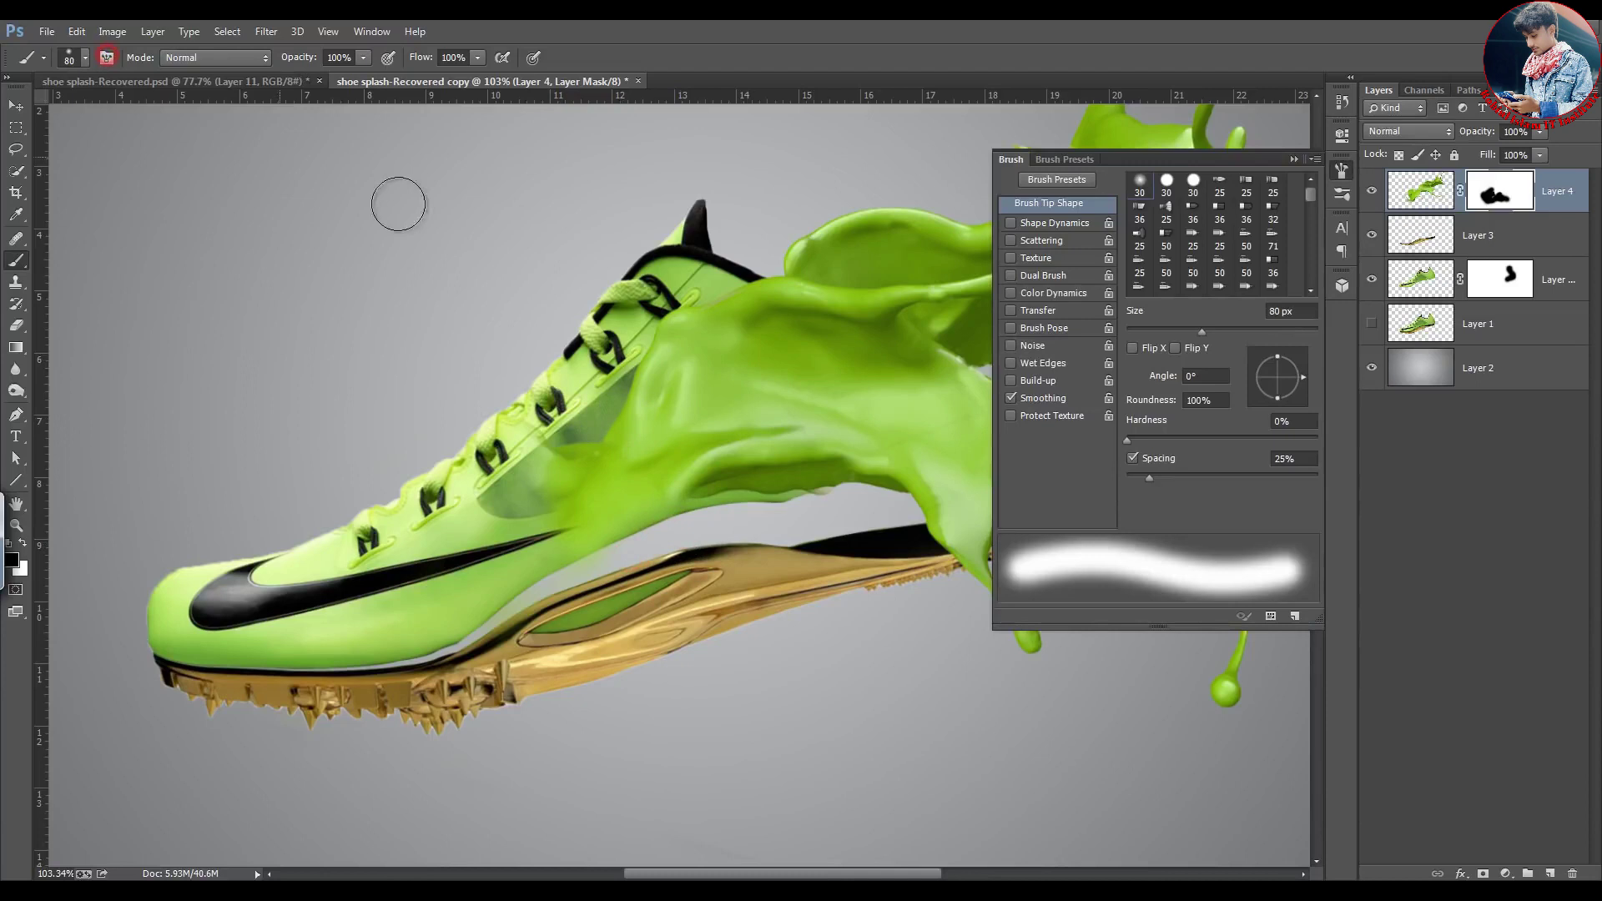
{"action": "left_click", "coordinate": [1012, 311]}
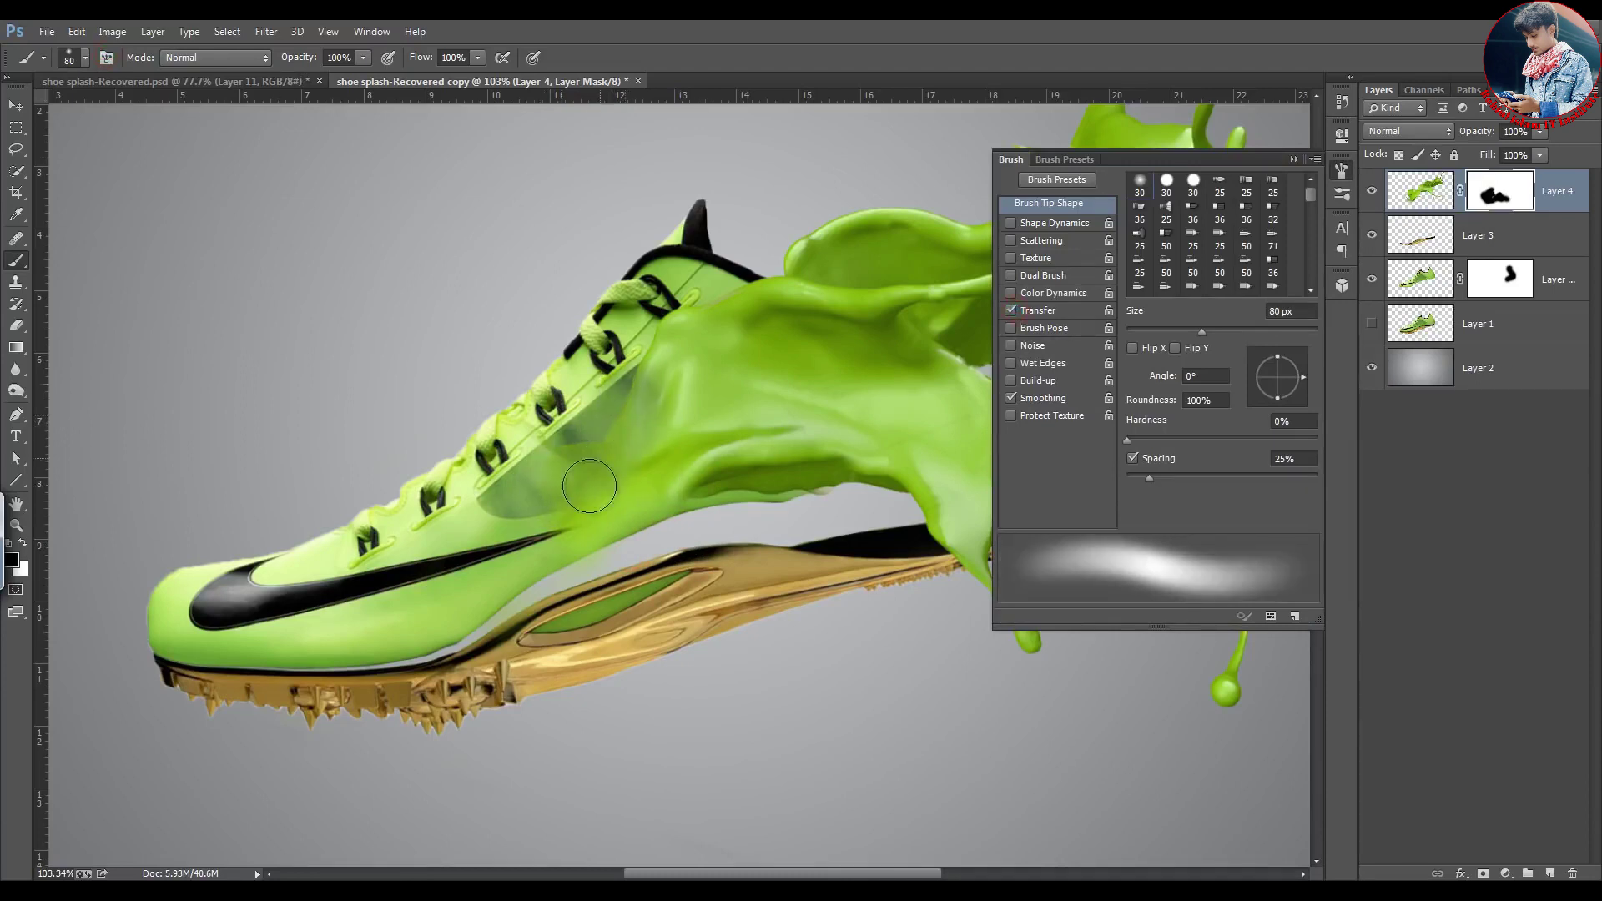
{"action": "left_click_drag", "start_coordinate": [657, 400], "coordinate": [532, 467]}
{"action": "left_click_drag", "start_coordinate": [640, 447], "coordinate": [538, 491]}
{"action": "left_click_drag", "start_coordinate": [628, 451], "coordinate": [593, 476]}
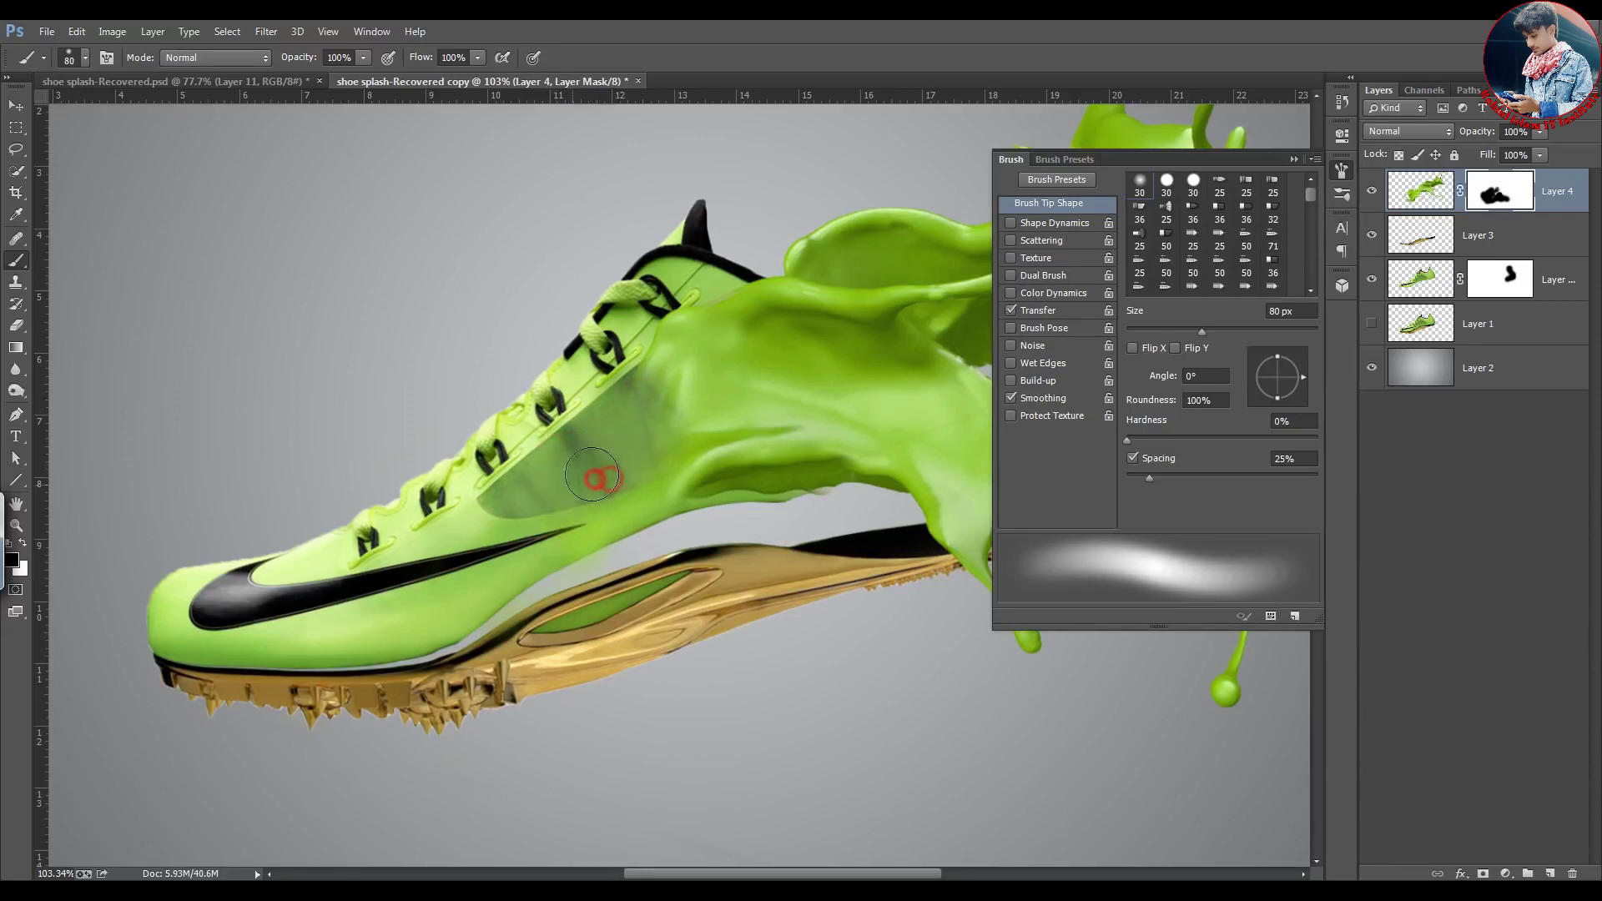
{"action": "left_click", "coordinate": [1293, 159]}
Mask the lower edge of the upper beneath the splash on Layer 1 copy, turning the brush's Transfer option off
{"action": "left_click", "coordinate": [1488, 280]}
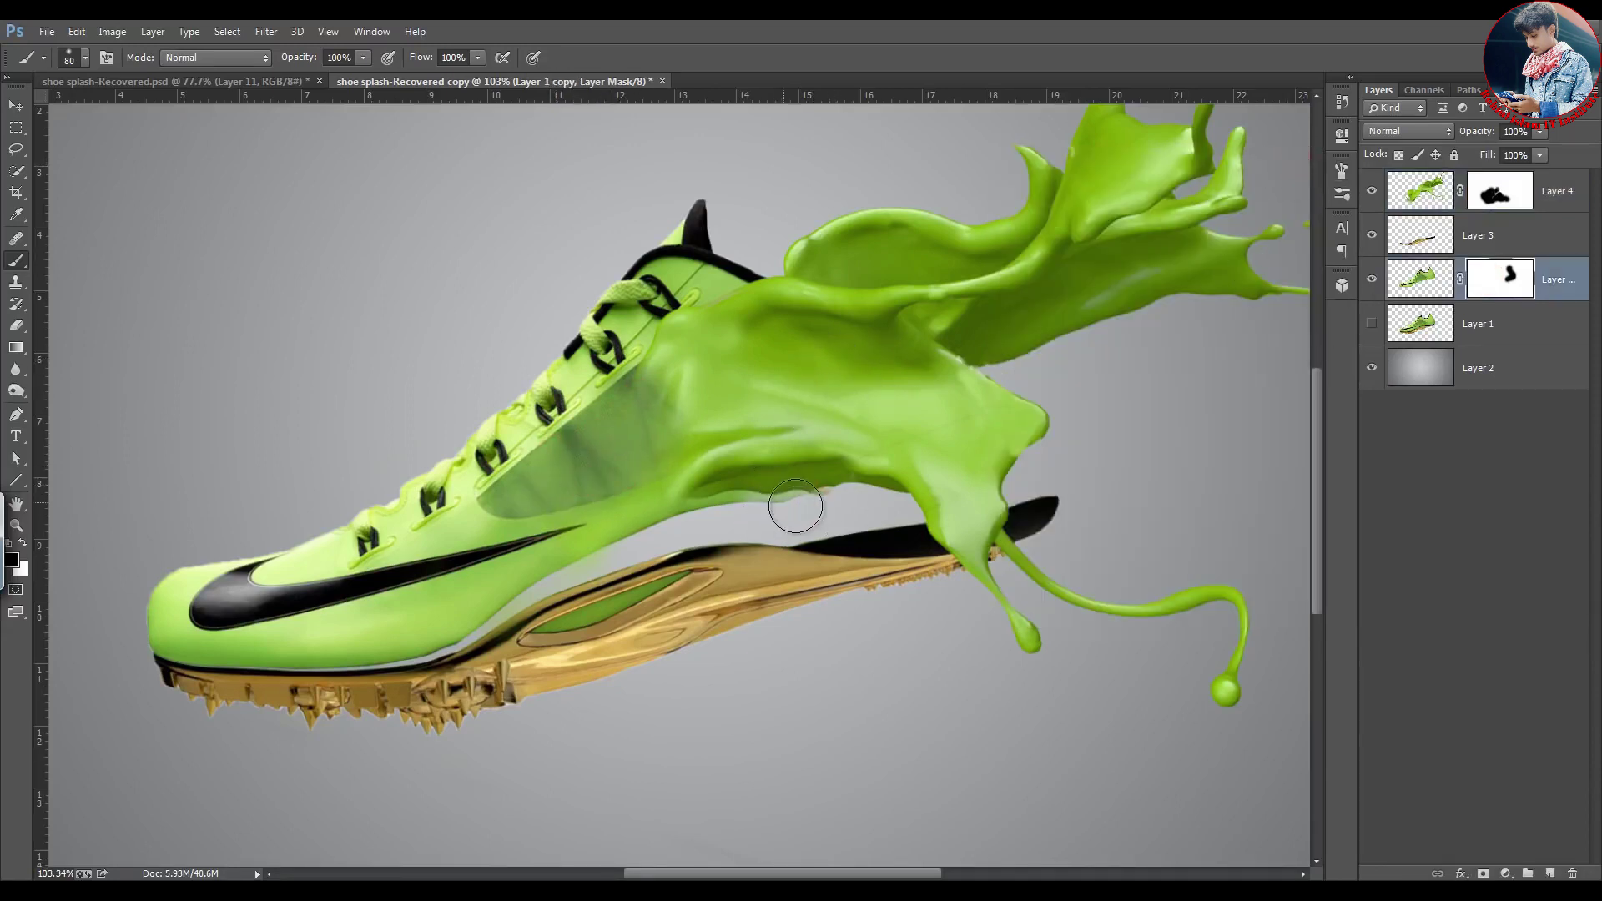
{"action": "mouse_move", "coordinate": [756, 497]}
{"action": "left_mouse_down"}
{"action": "mouse_move", "coordinate": [716, 511]}
{"action": "mouse_move", "coordinate": [736, 521]}
{"action": "left_mouse_up"}
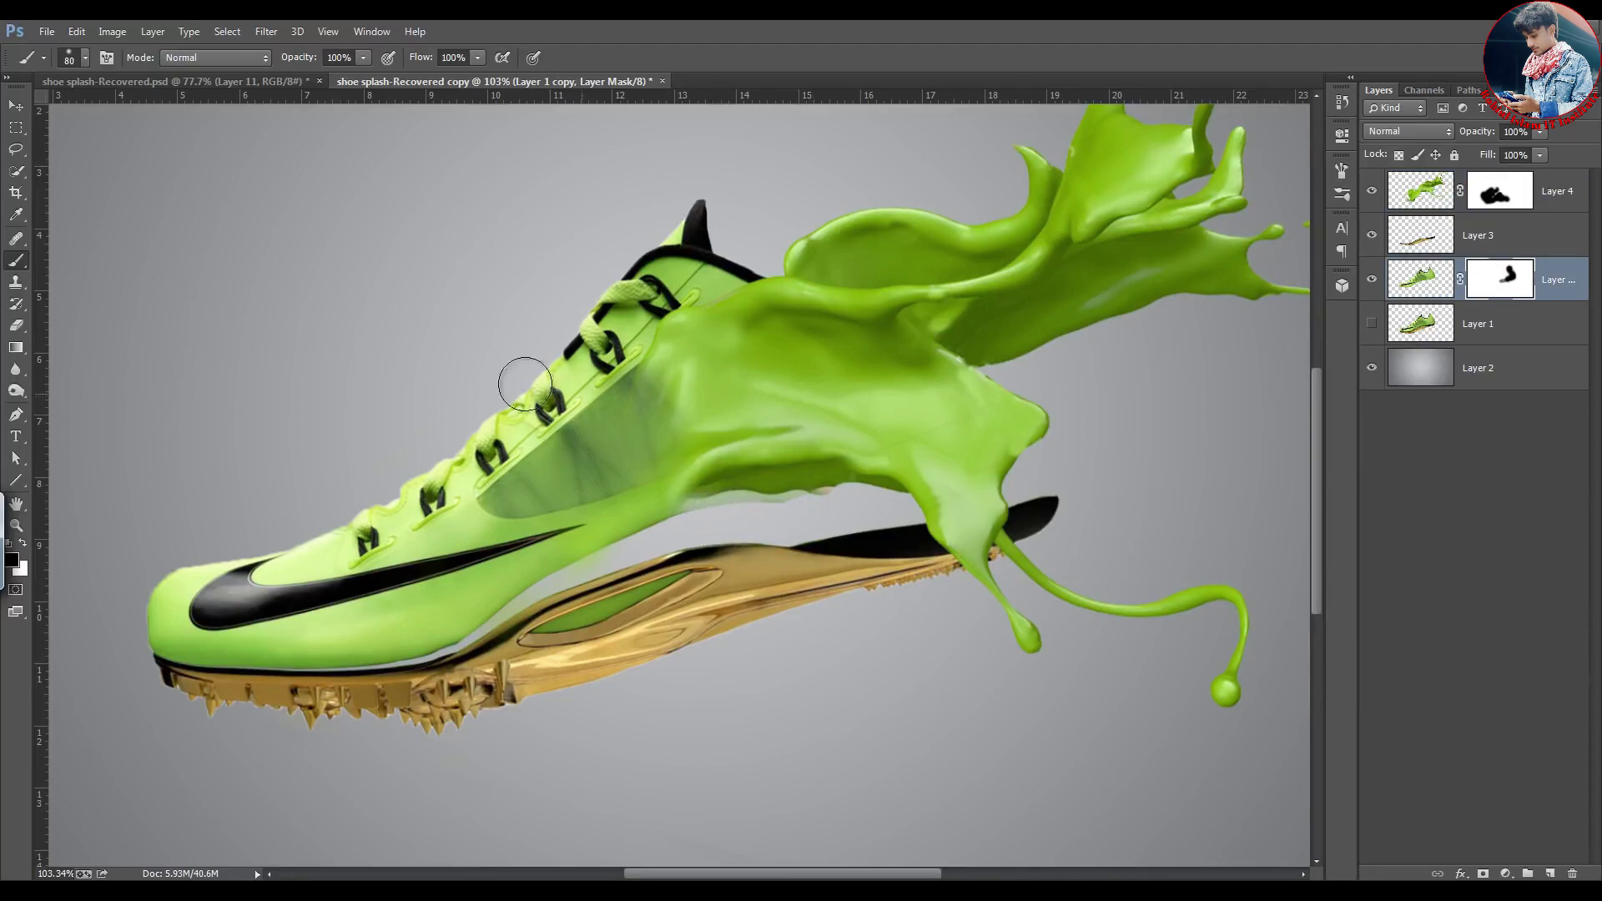
{"action": "left_click", "coordinate": [107, 58]}
{"action": "left_click", "coordinate": [1012, 311]}
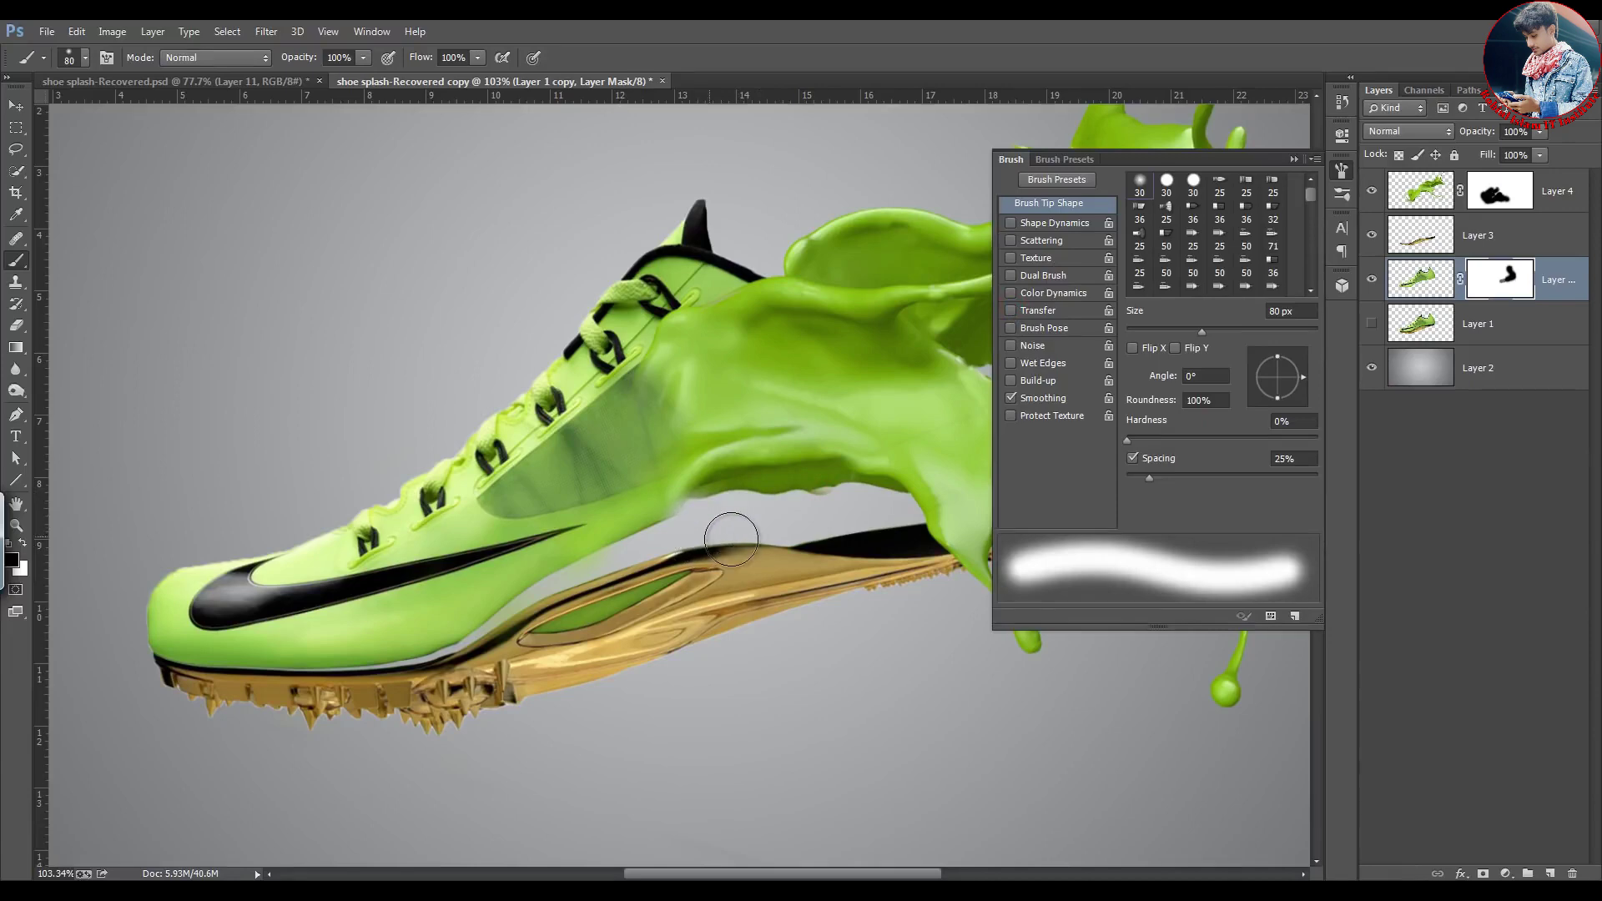
{"action": "left_click_drag", "start_coordinate": [709, 509], "coordinate": [784, 517]}
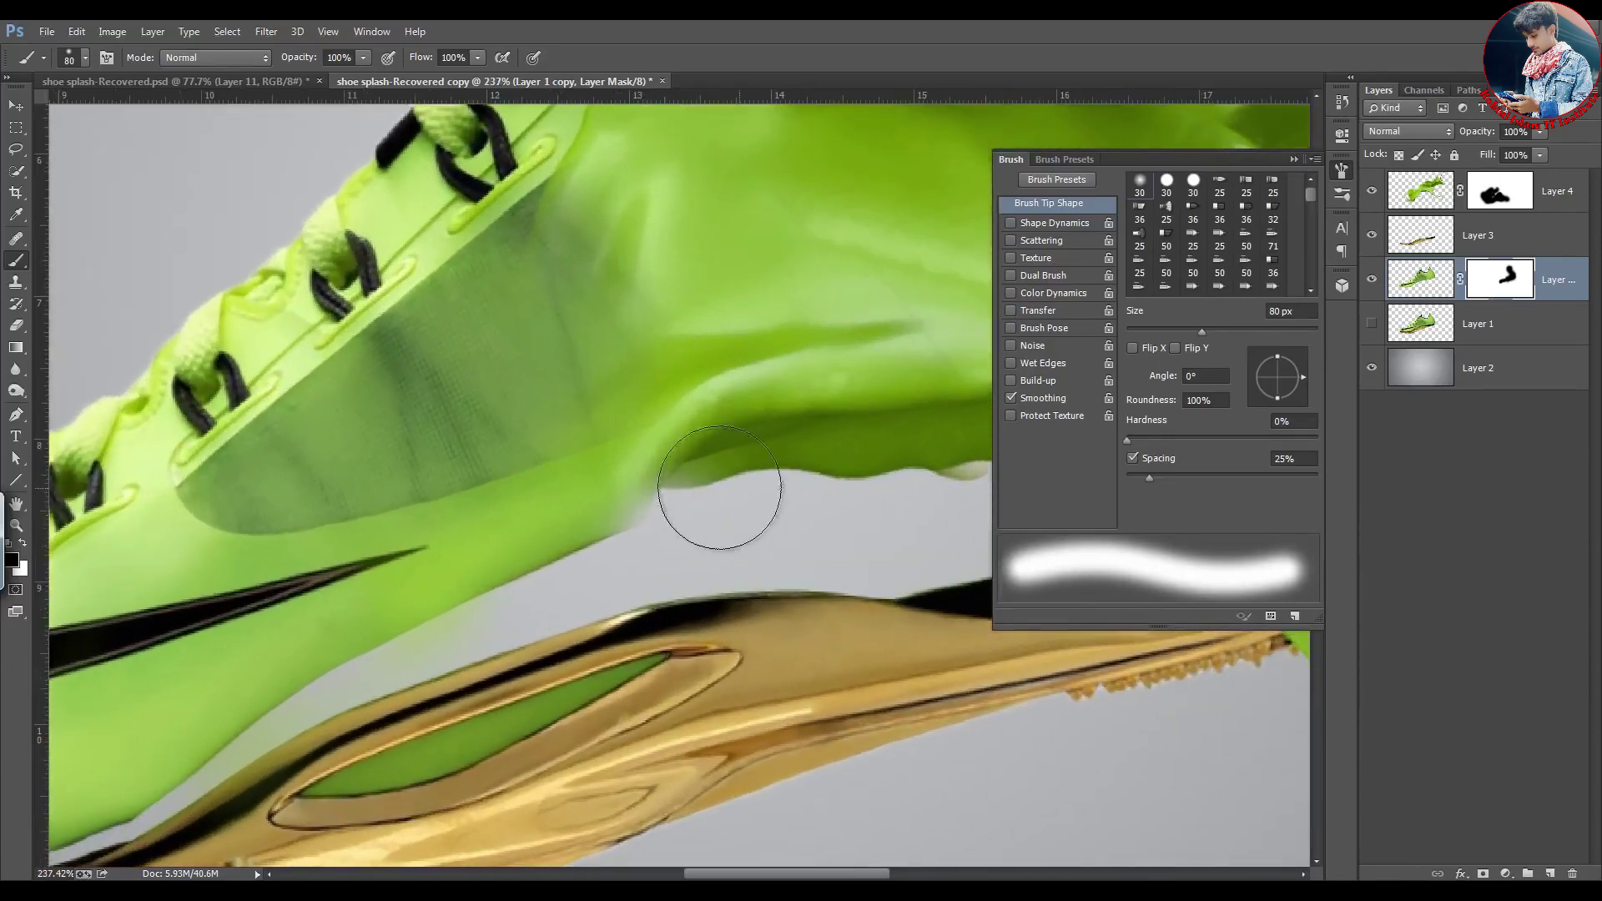
Switch the mask brush to a hard round tip with 100% hardness
{"action": "left_click", "coordinate": [86, 59]}
{"action": "left_click", "coordinate": [116, 187]}
{"action": "key", "text": "Return"}
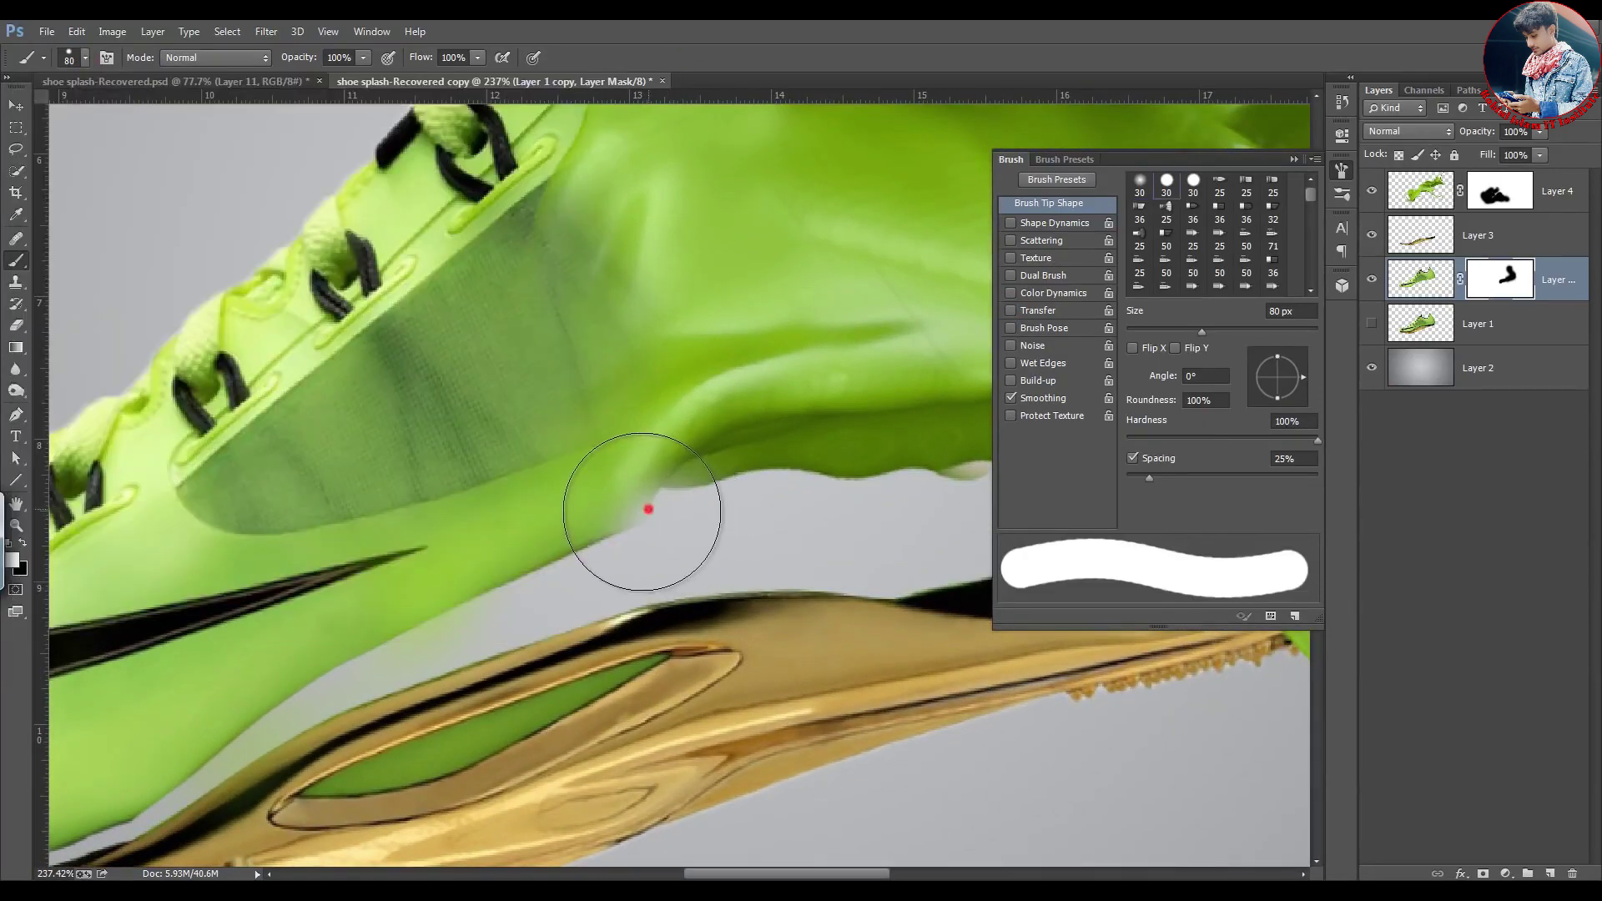
Reduce the brush to 30 px and clean up the upper's lower edge beneath the splash on the Layer 1 copy mask
{"action": "key", "text": "["}
{"action": "key", "text": "["}
{"action": "key", "text": "["}
{"action": "key", "text": "["}
{"action": "key", "text": "["}
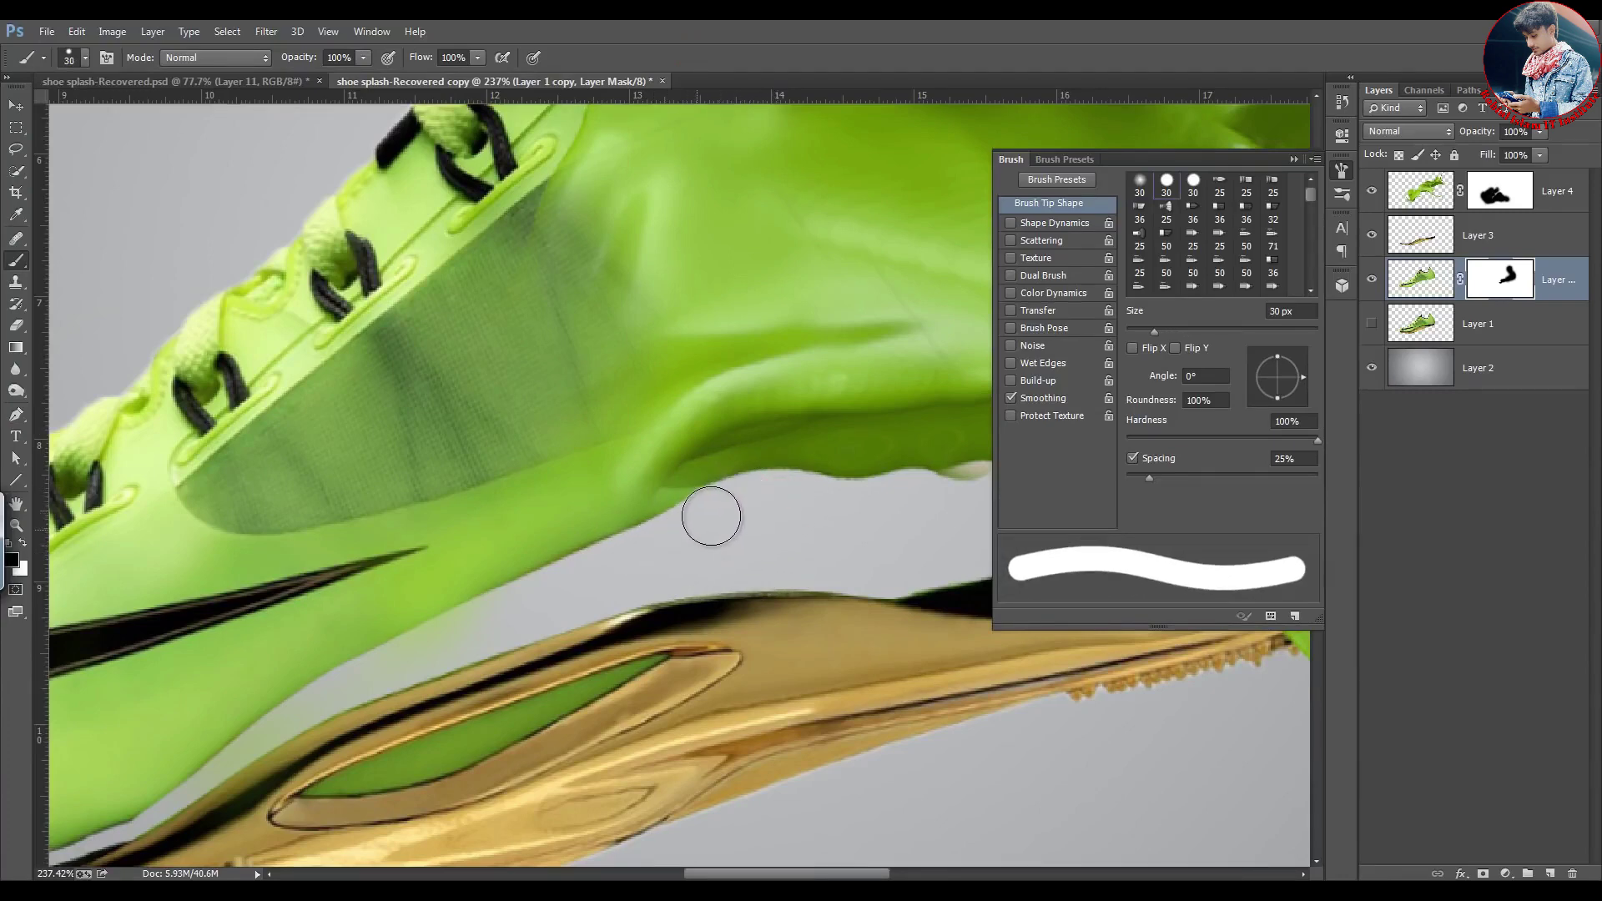
{"action": "left_click_drag", "start_coordinate": [660, 543], "coordinate": [355, 563]}
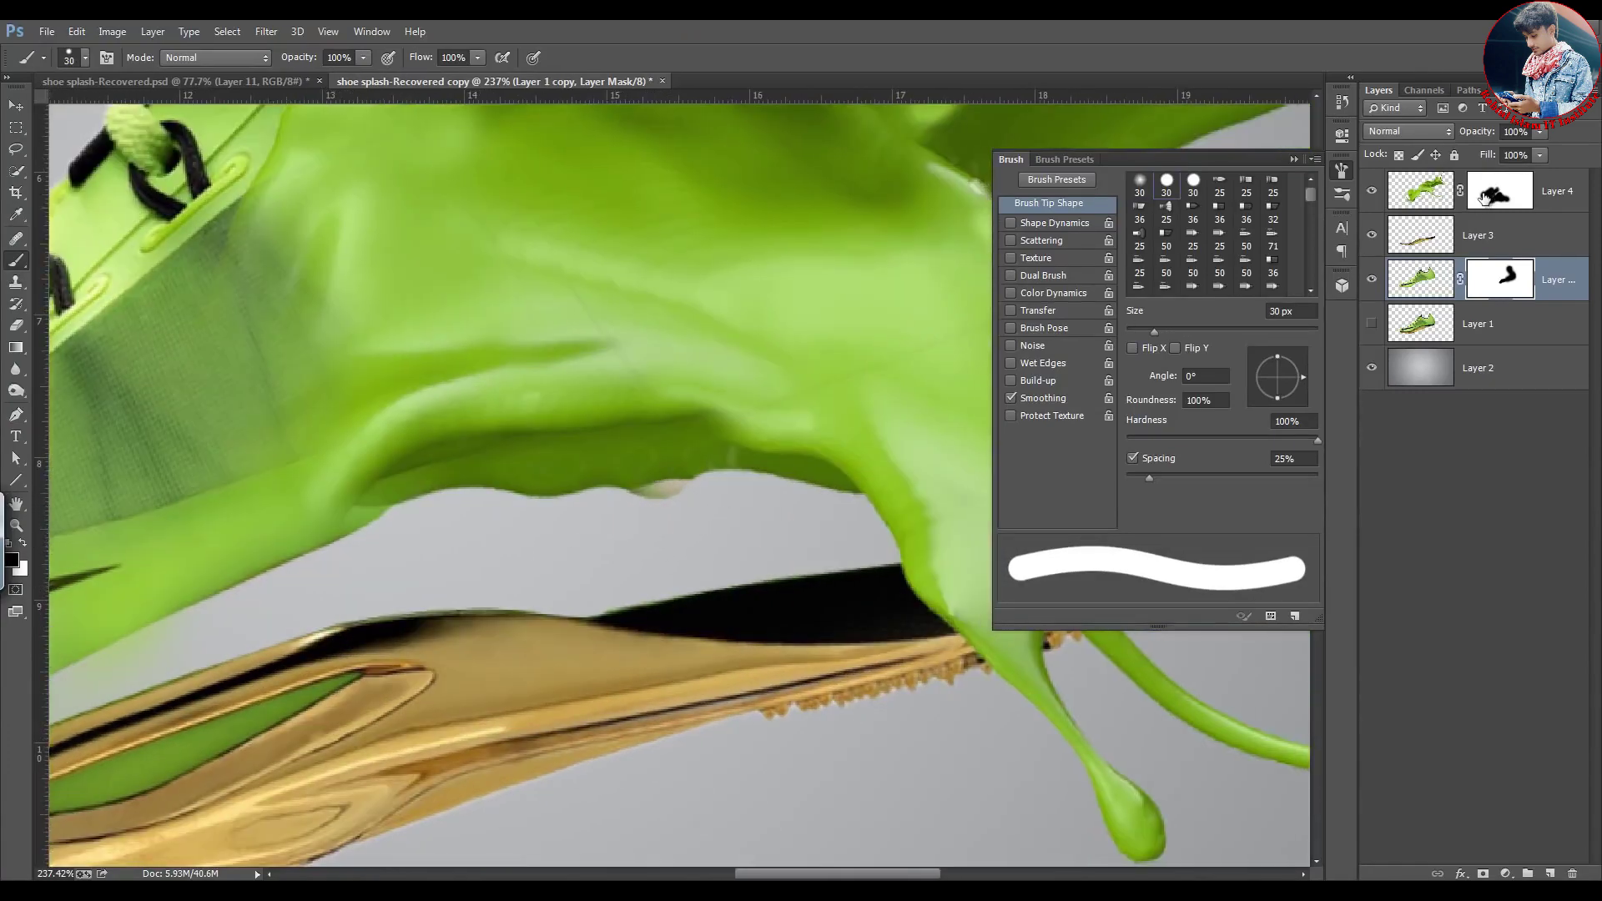
Mask the splash's underside on the Layer 4 mask to remove the small light spot along its edge
{"action": "left_click", "coordinate": [1484, 195]}
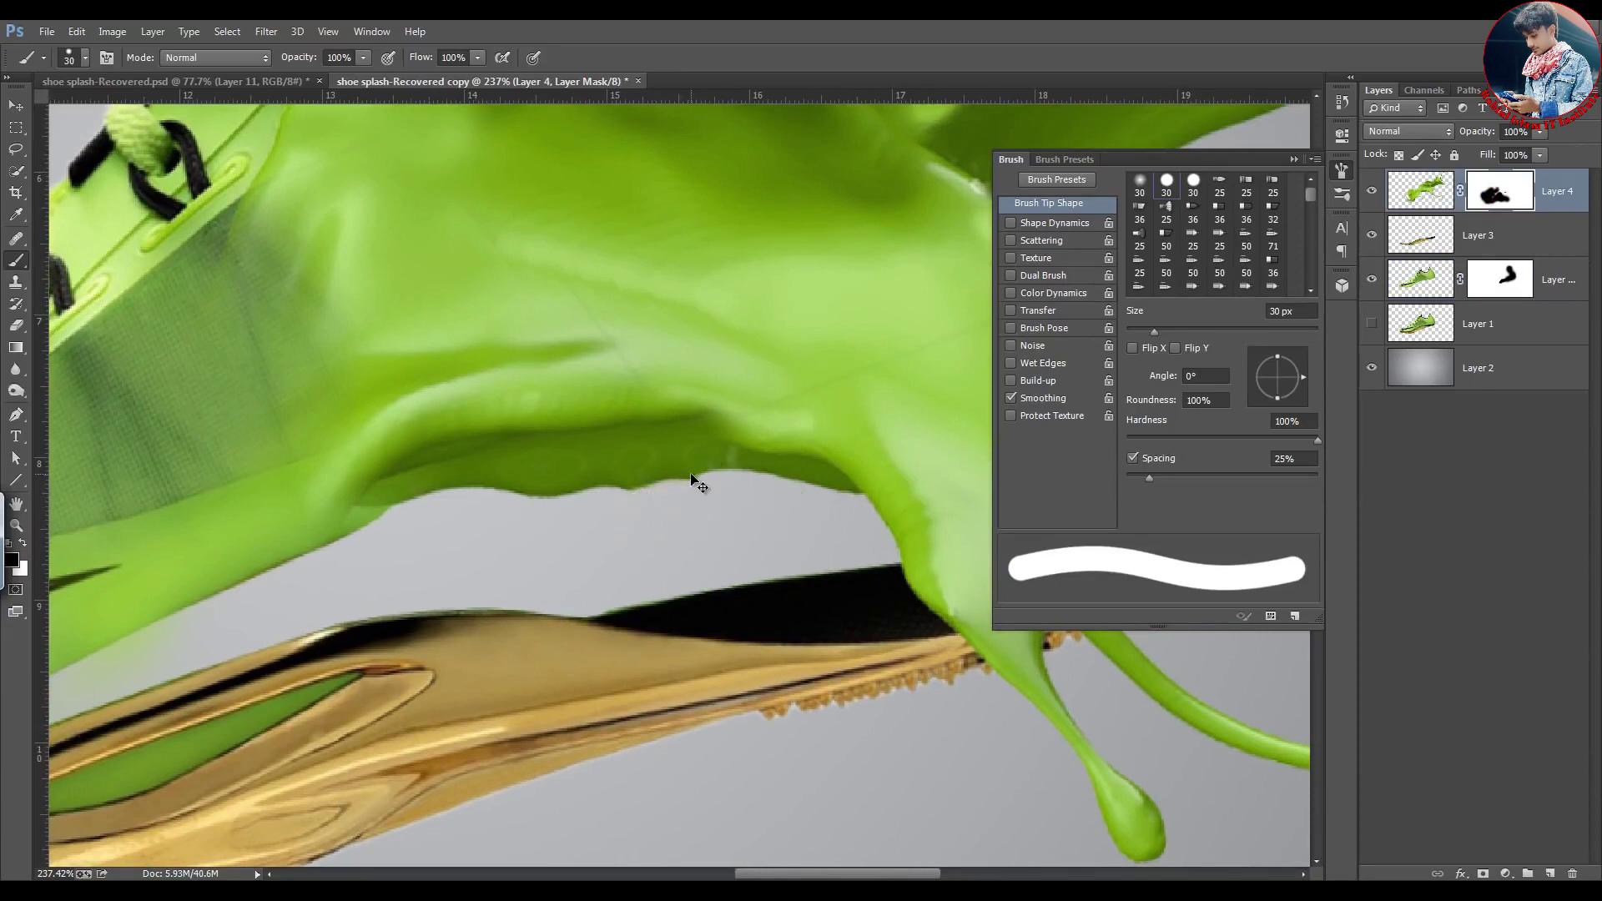
{"action": "key", "text": "ctrl+0"}
{"action": "left_click", "coordinate": [1291, 160]}
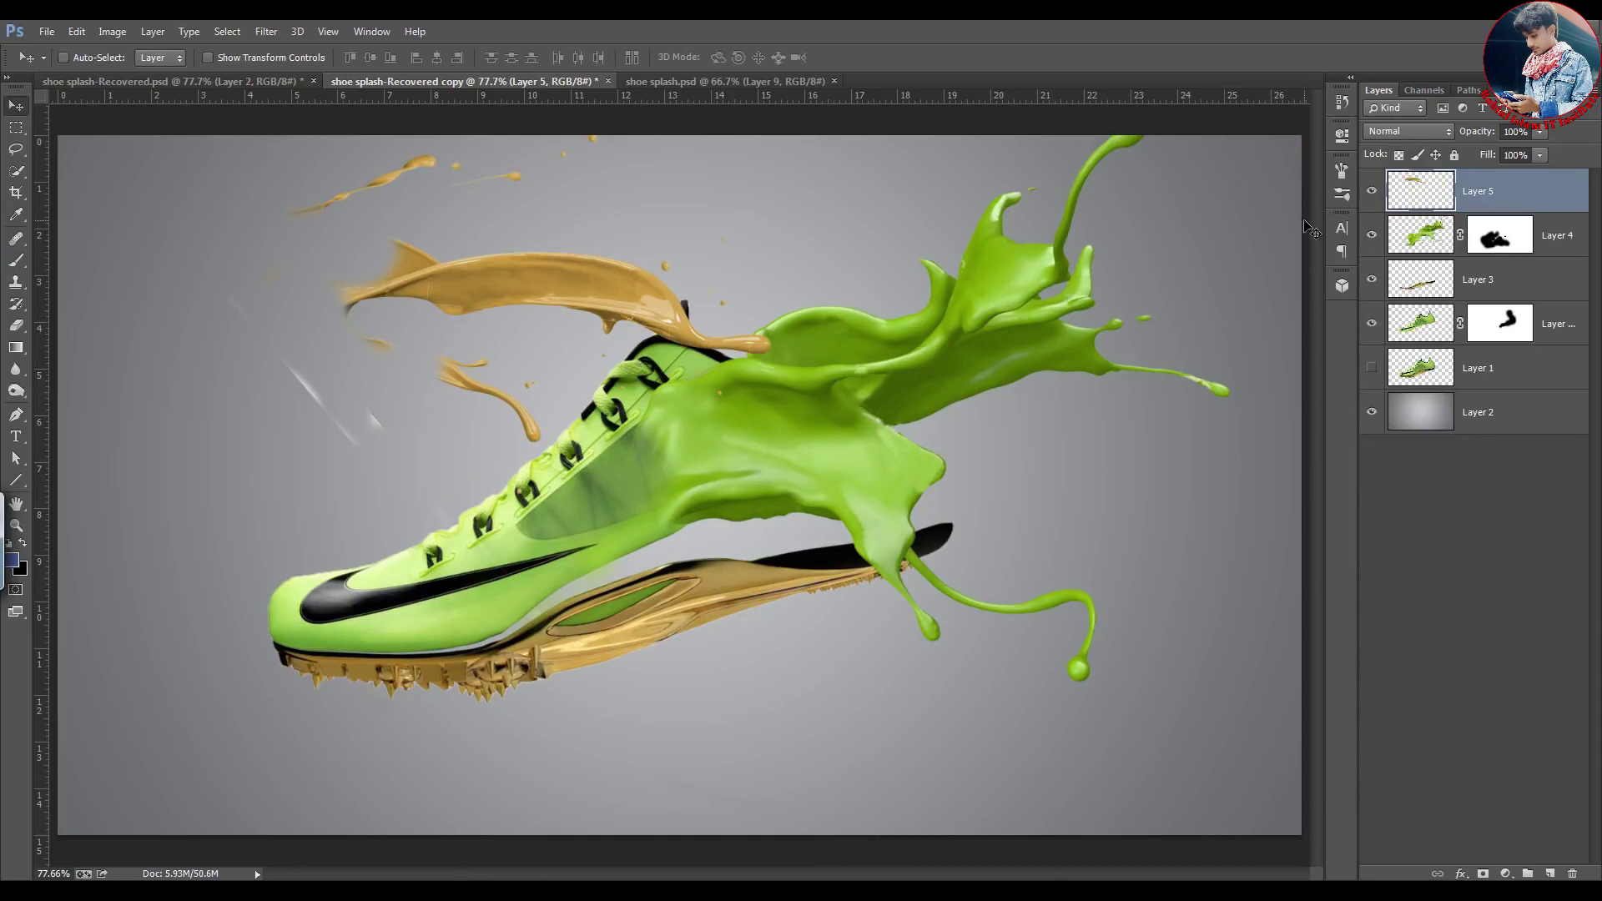
Erase the stray white streaks from Layer 5 and move the gold splash down over the shoe's sole
{"action": "key", "text": "e"}
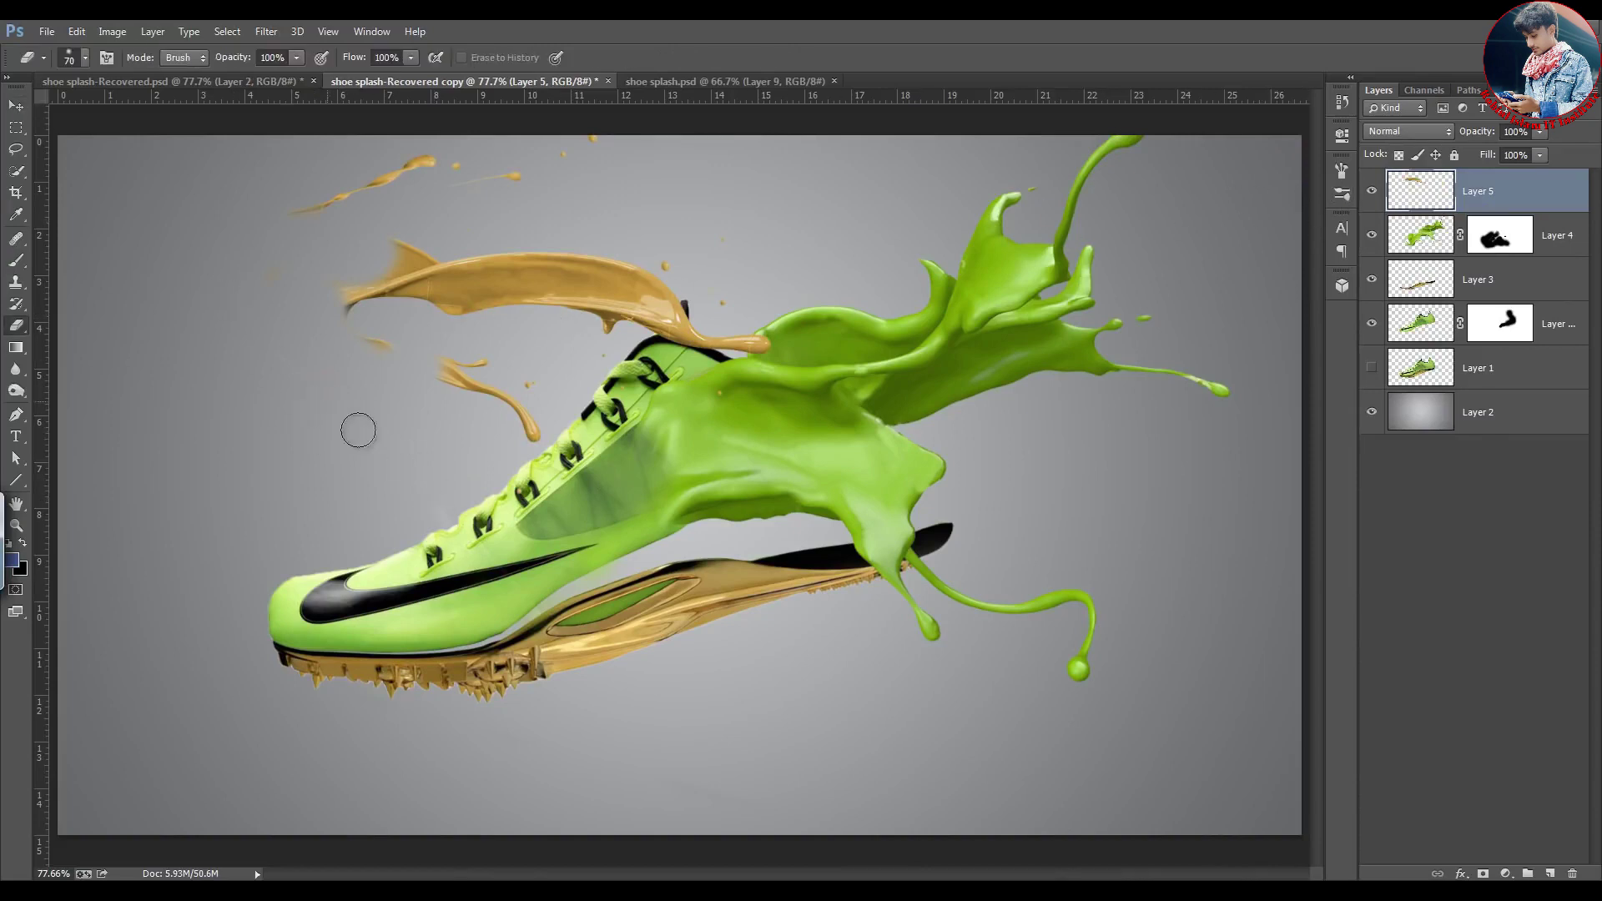
{"action": "key", "text": "v"}
{"action": "mouse_move", "coordinate": [524, 284]}
{"action": "left_mouse_down"}
{"action": "mouse_move", "coordinate": [584, 351]}
{"action": "mouse_move", "coordinate": [701, 574]}
{"action": "left_mouse_up"}
Scale the gold splash to about 107% and rotate it about -7.7° so it follows the rear of the sole
{"action": "key", "text": "ctrl+t"}
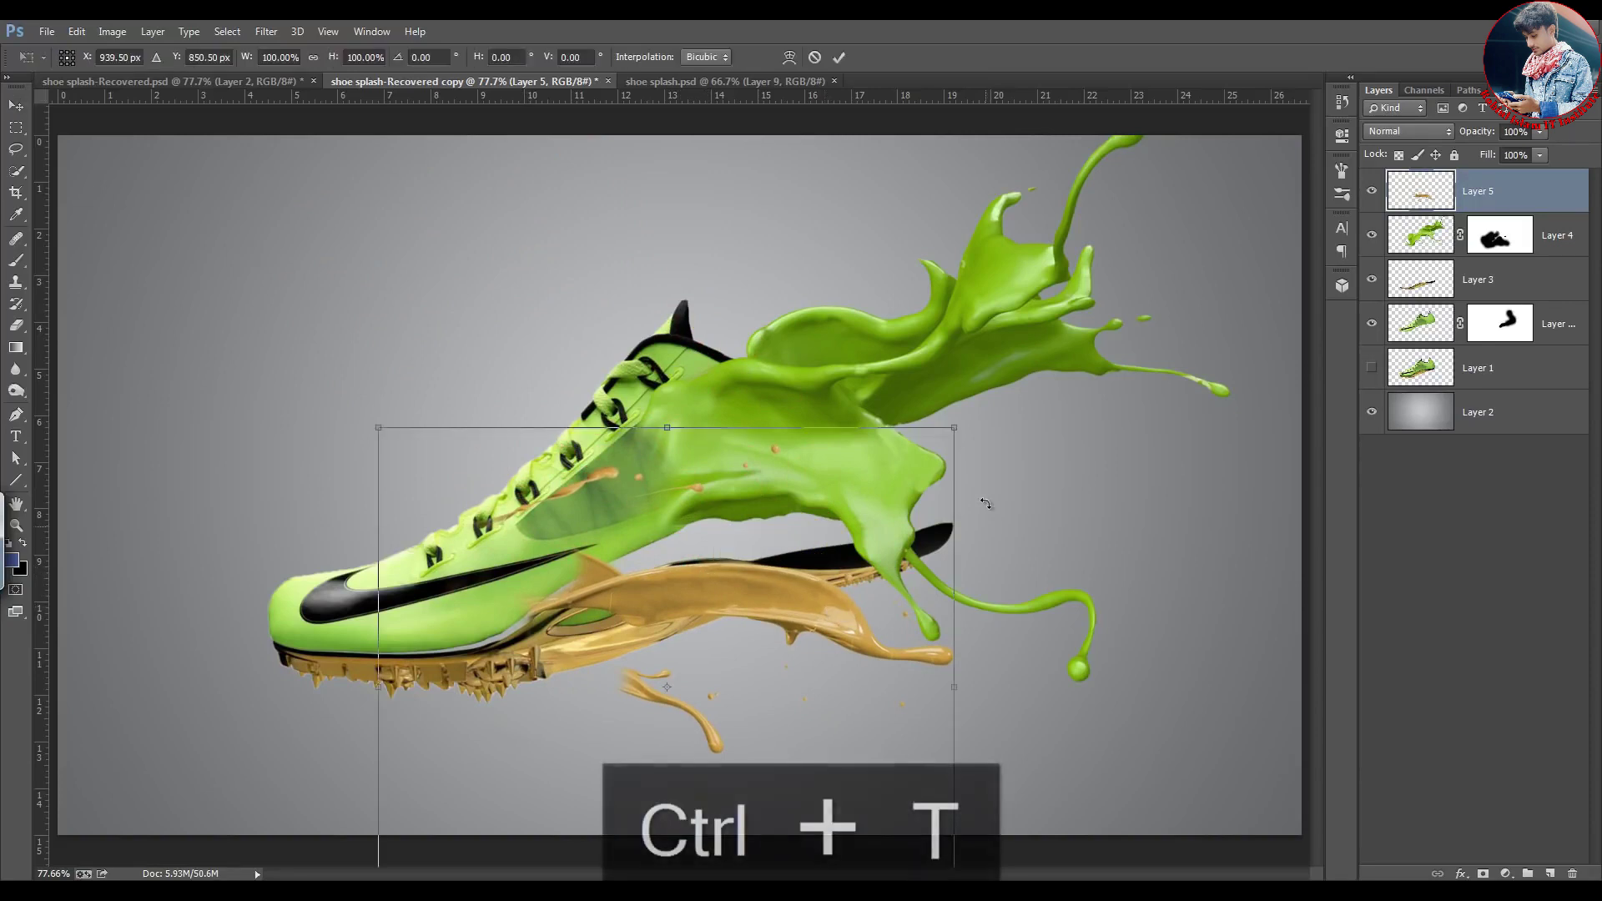
{"action": "mouse_move", "coordinate": [954, 429]}
{"action": "left_mouse_down"}
{"action": "mouse_move", "coordinate": [977, 490]}
{"action": "mouse_move", "coordinate": [978, 412]}
{"action": "left_mouse_up"}
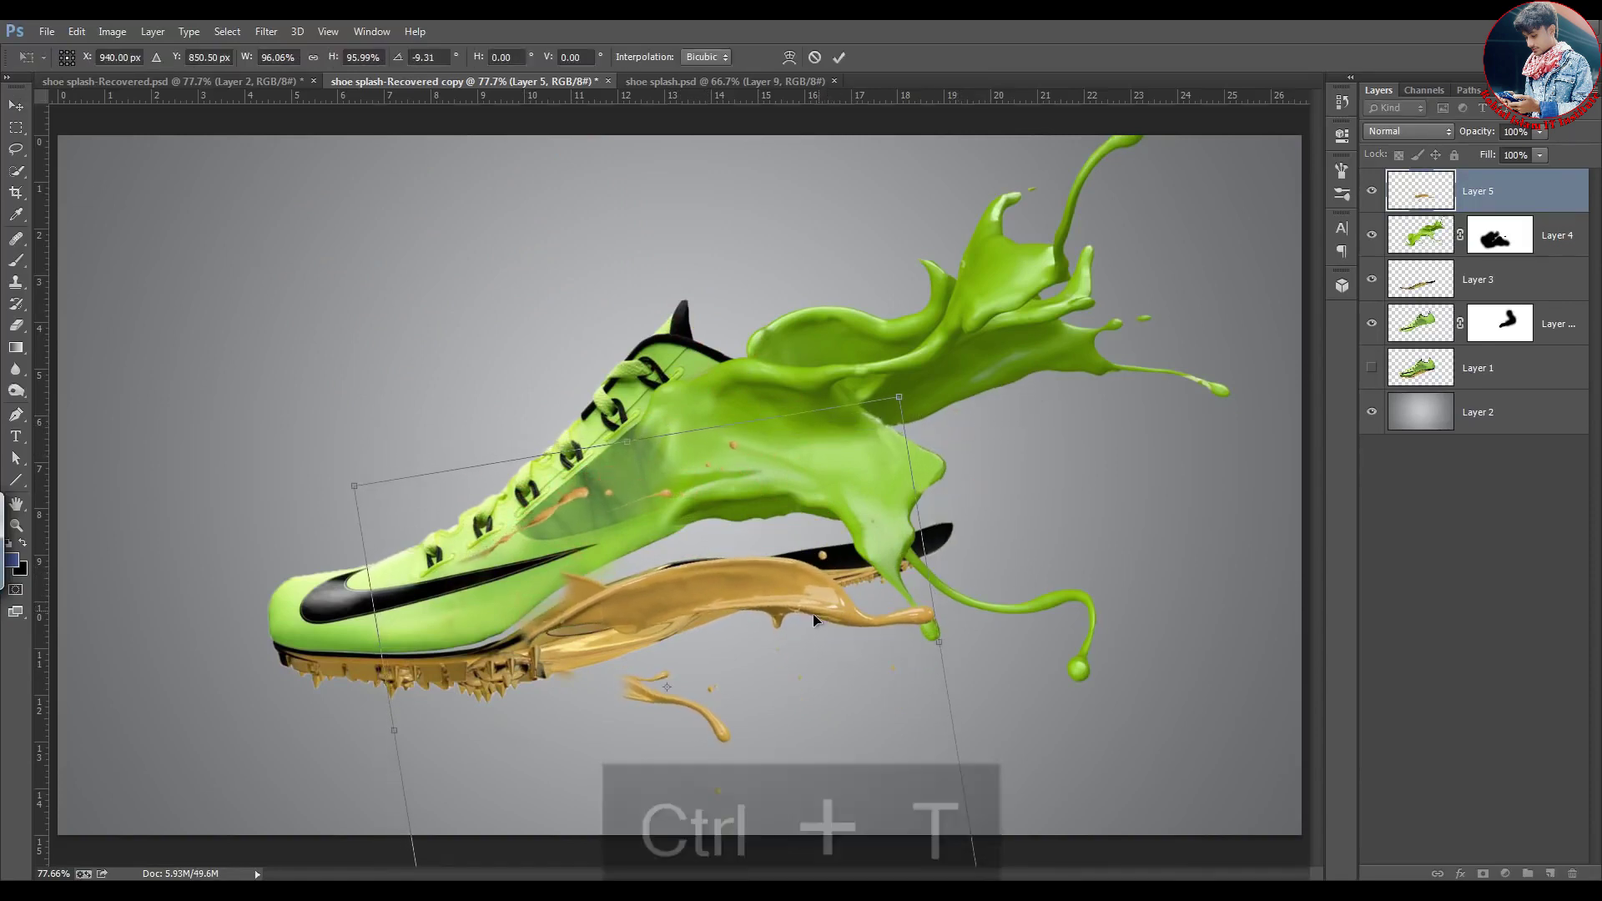
{"action": "left_click_drag", "start_coordinate": [817, 611], "coordinate": [772, 626]}
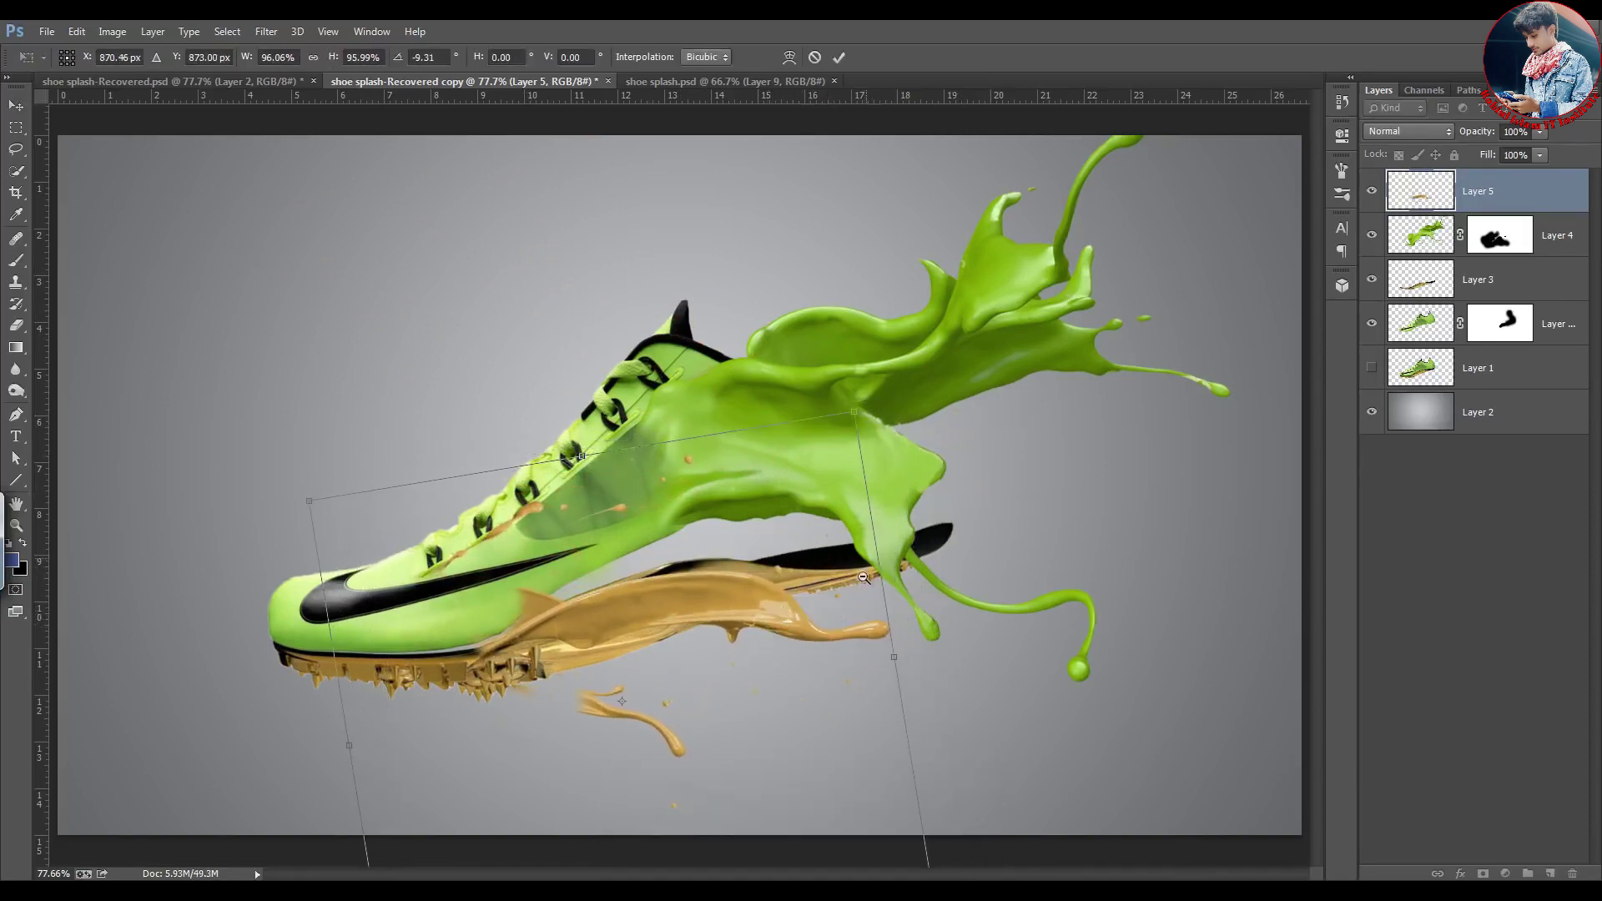
{"action": "scroll", "coordinate": [863, 577], "scroll_direction": "down", "scroll_amount": 2}
{"action": "left_click_drag", "start_coordinate": [863, 776], "coordinate": [895, 805]}
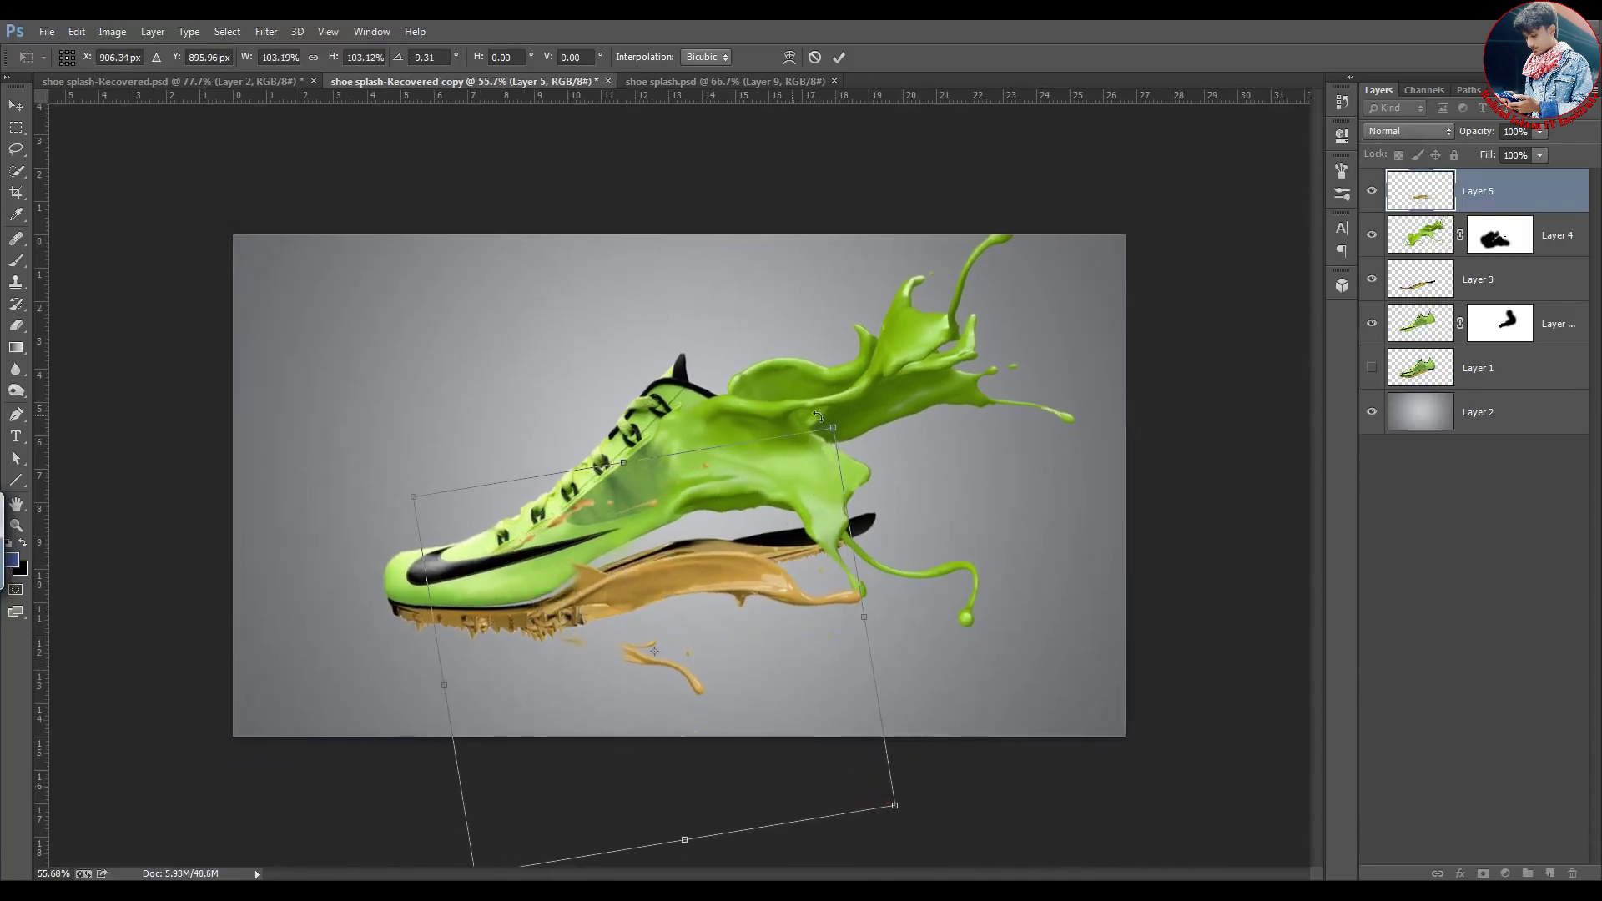
{"action": "left_click_drag", "start_coordinate": [817, 416], "coordinate": [901, 392]}
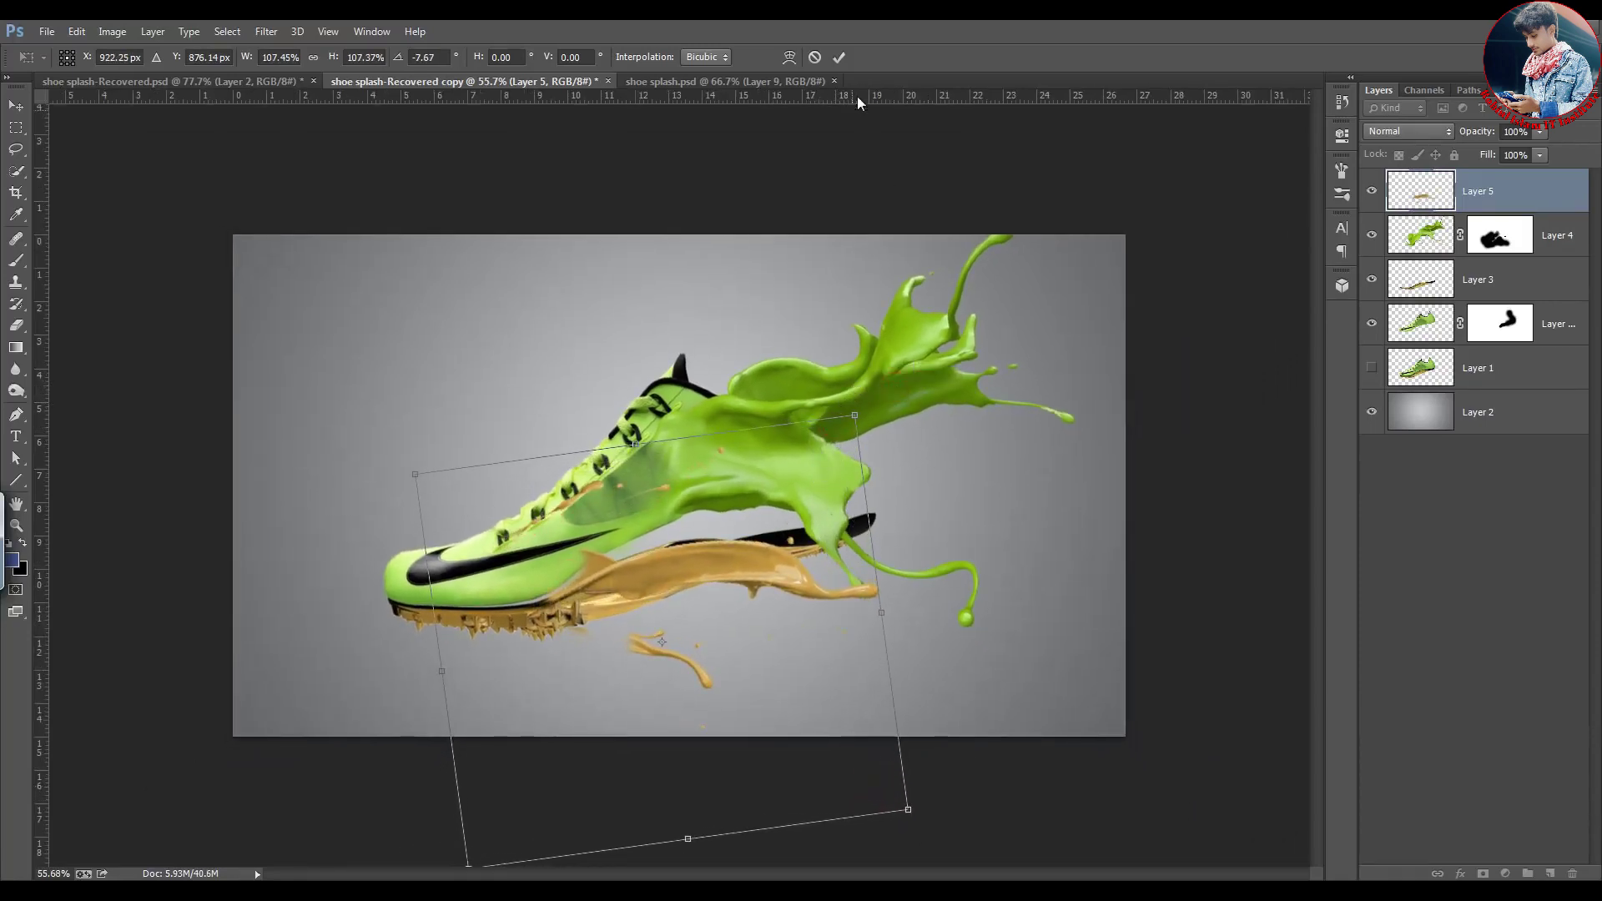
{"action": "left_click", "coordinate": [839, 57]}
Add a layer mask to Layer 5 and hide the gold droplets over the upper, the splashes below the sole and the splash's front tip
{"action": "scroll", "coordinate": [808, 532], "scroll_direction": "up", "scroll_amount": 2}
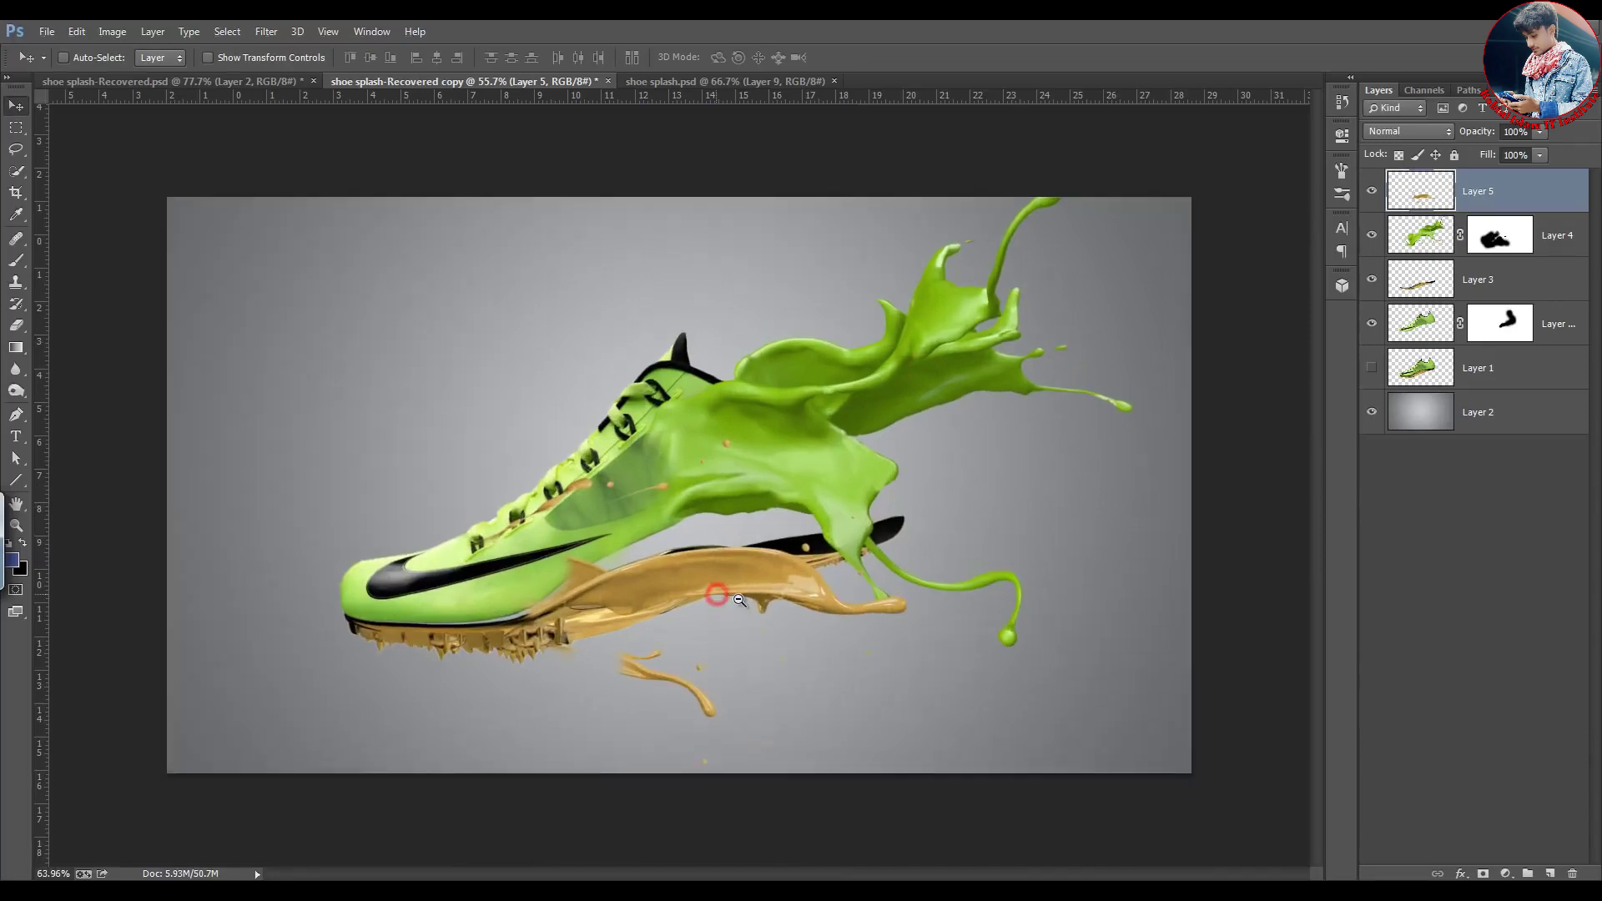
{"action": "left_click", "coordinate": [1483, 873]}
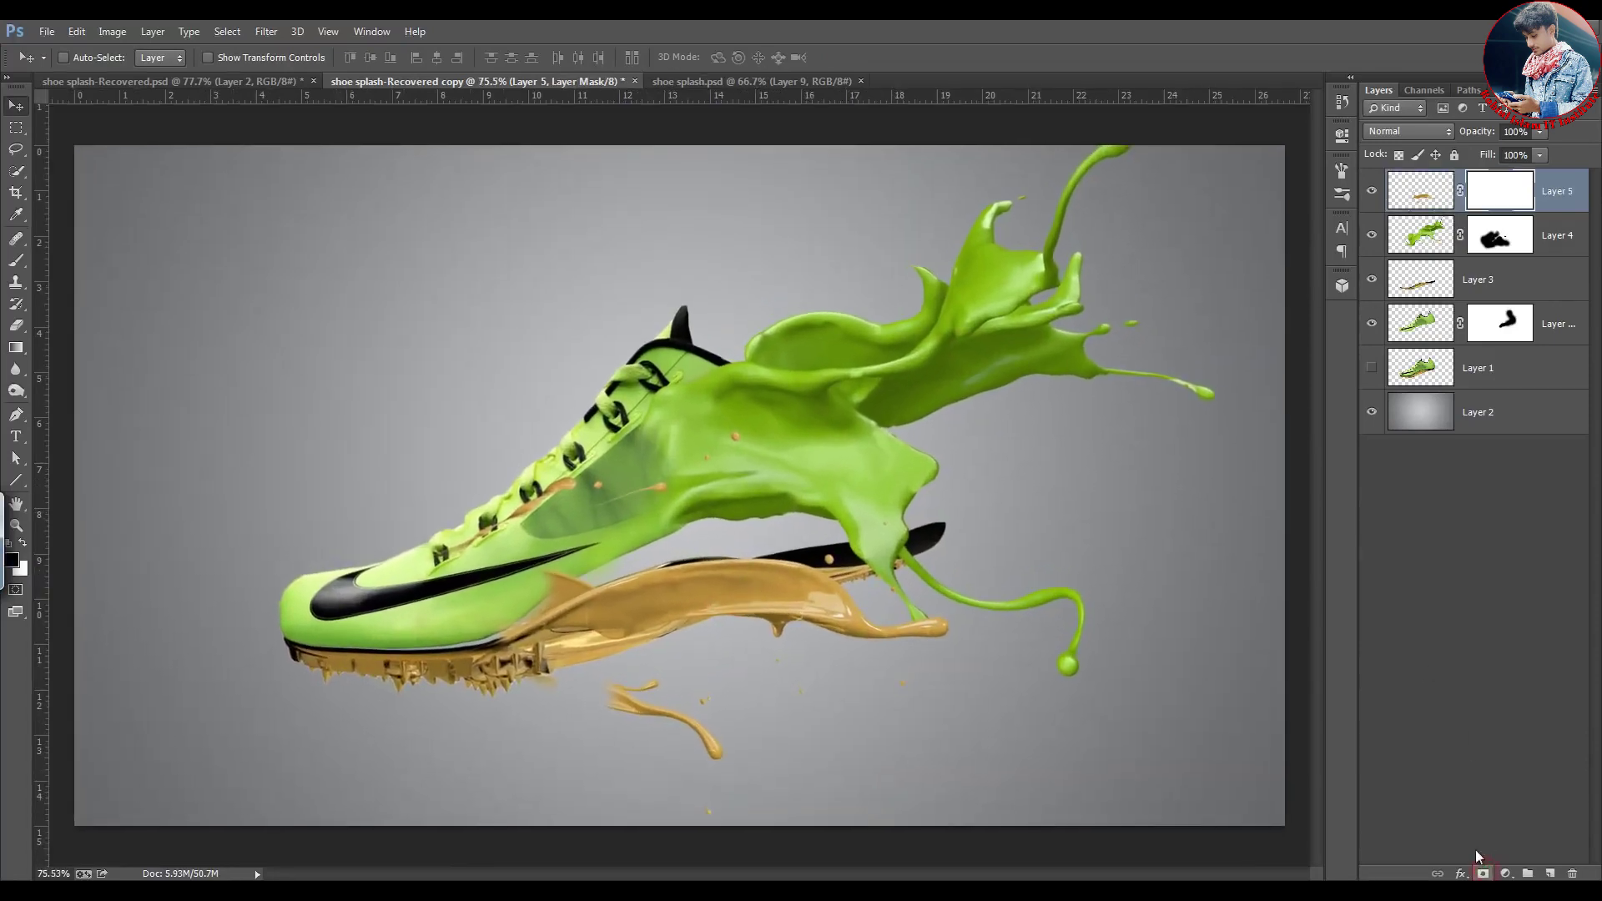
{"action": "key", "text": "b"}
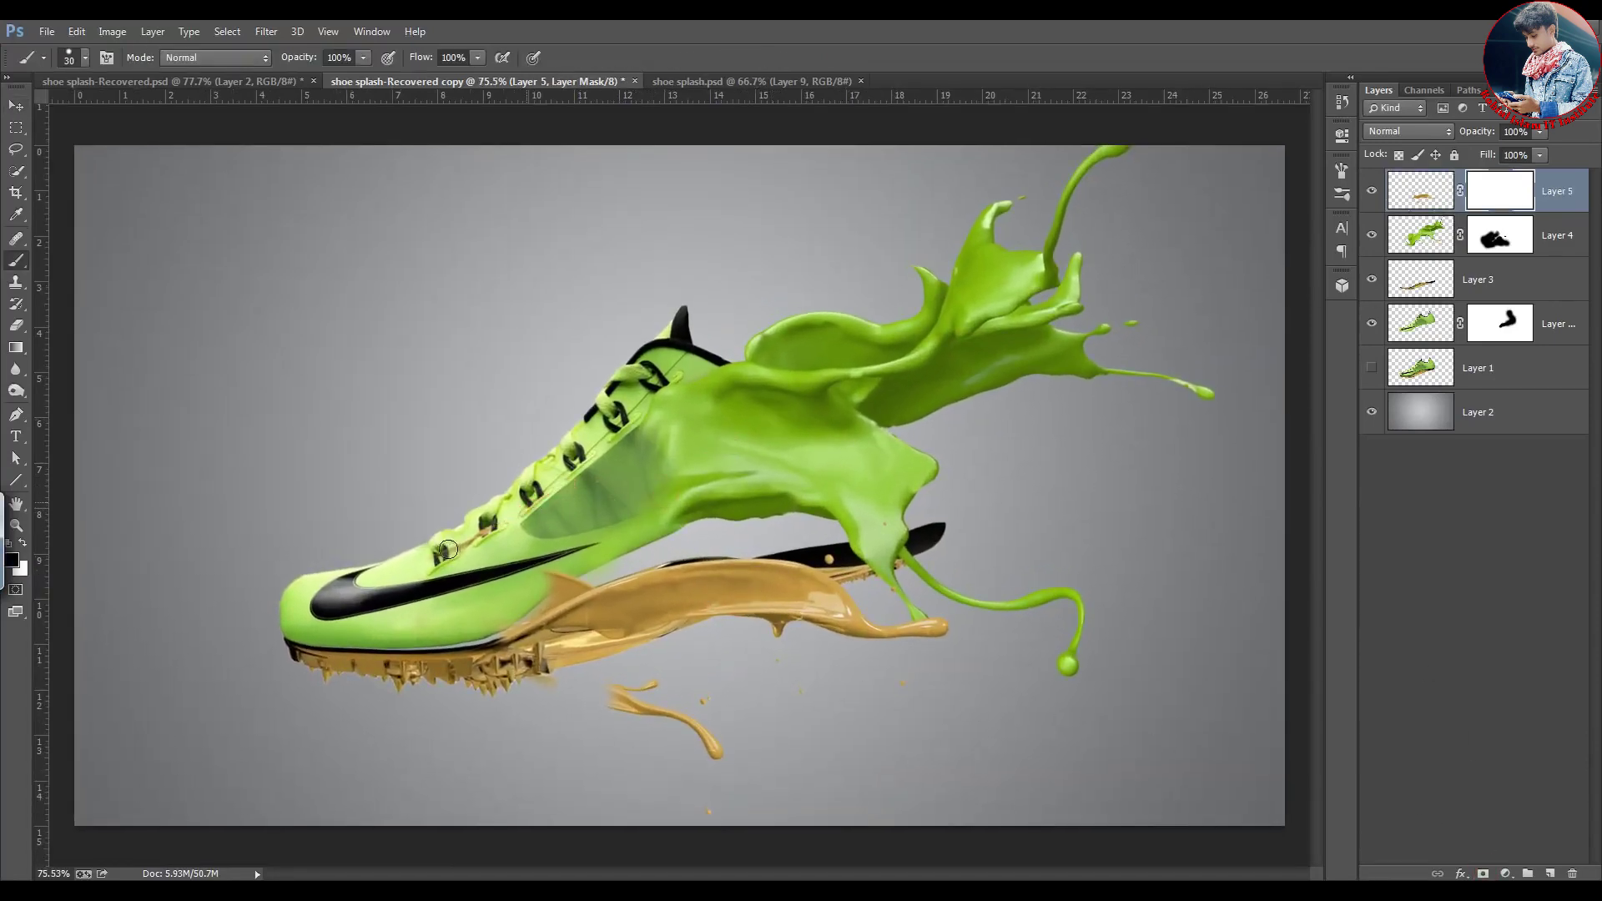
{"action": "mouse_move", "coordinate": [668, 711]}
{"action": "left_mouse_down"}
{"action": "mouse_move", "coordinate": [712, 717]}
{"action": "mouse_move", "coordinate": [697, 796]}
{"action": "mouse_move", "coordinate": [659, 795]}
{"action": "left_mouse_up"}
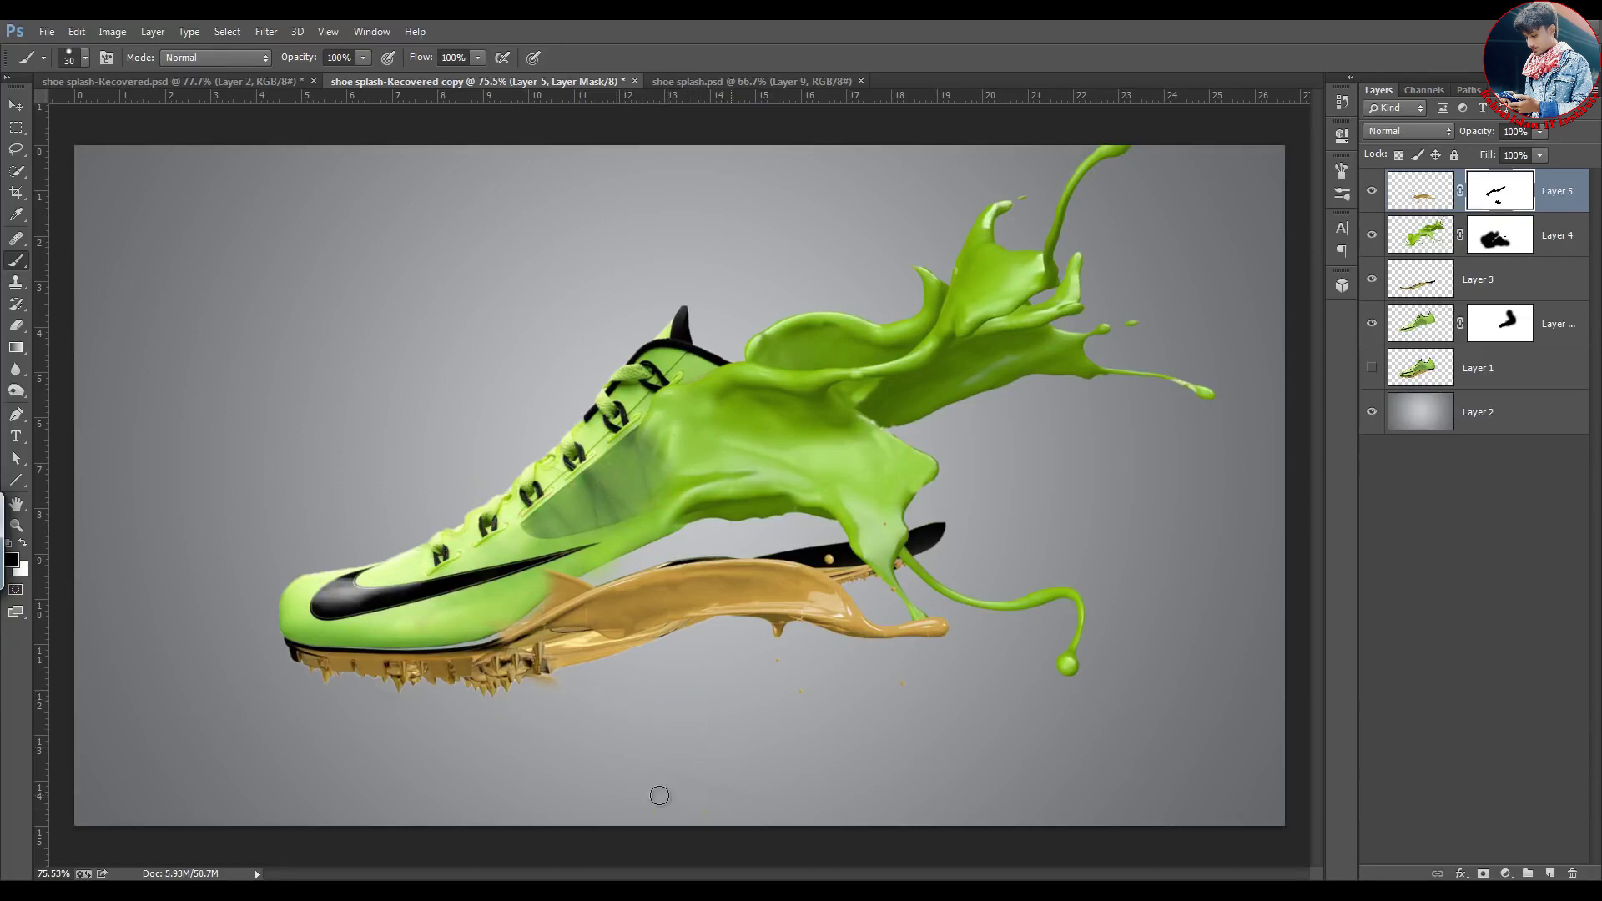
{"action": "left_click_drag", "start_coordinate": [590, 570], "coordinate": [523, 593]}
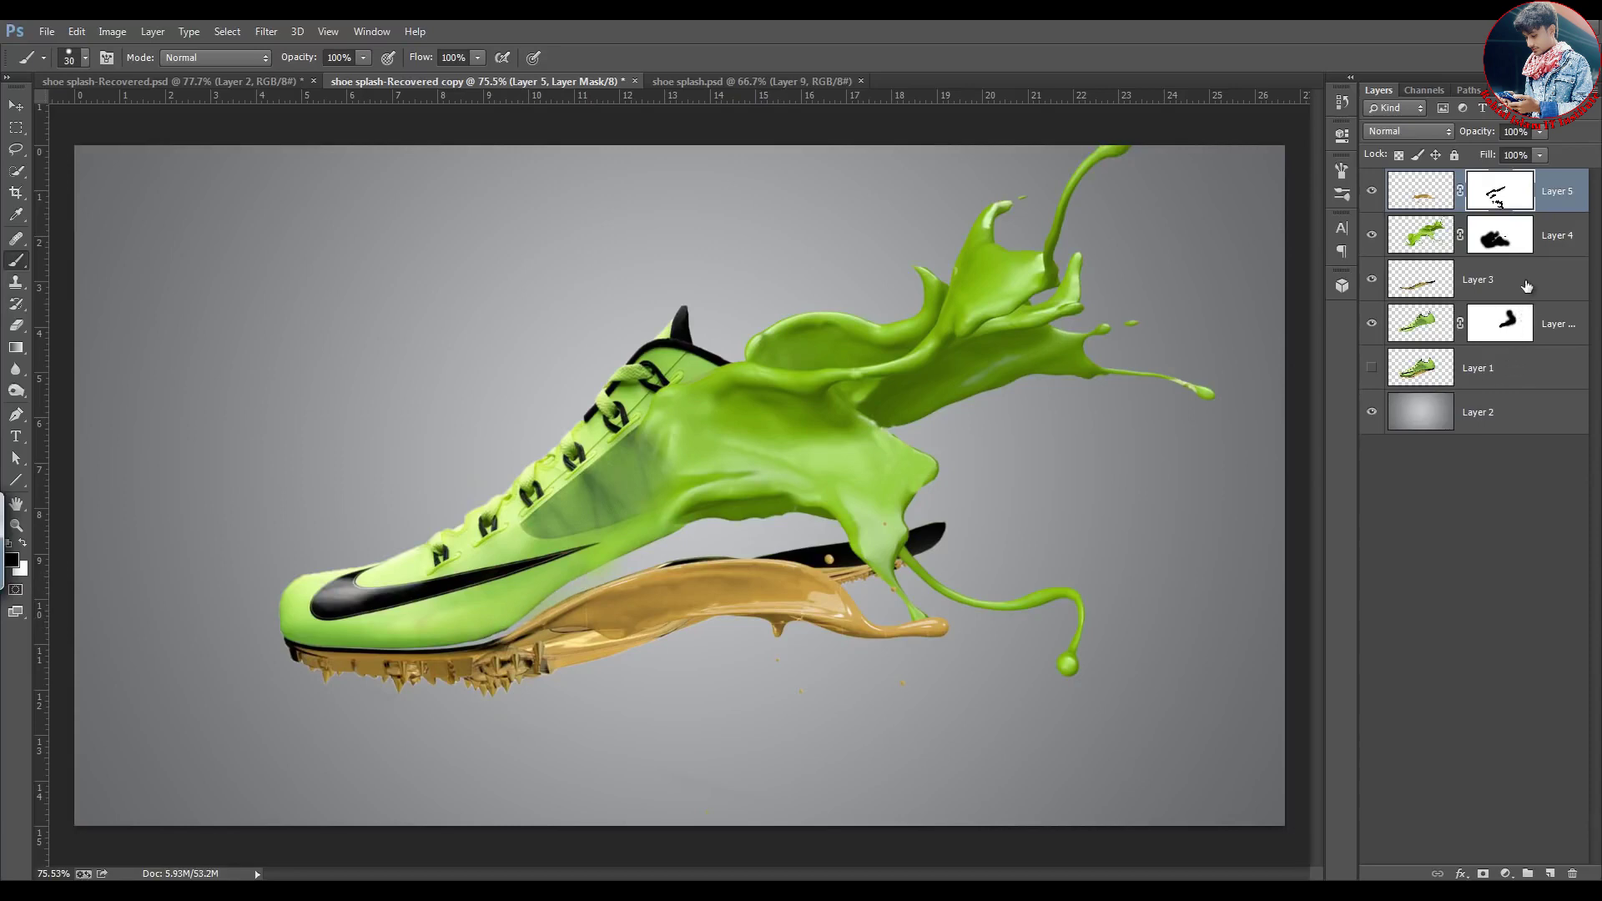
Add a layer mask to Layer 3 and hide the sole's original rear section behind the gold splash
{"action": "left_click", "coordinate": [1420, 278]}
{"action": "left_click", "coordinate": [1483, 874]}
{"action": "left_click_drag", "start_coordinate": [837, 558], "coordinate": [765, 562]}
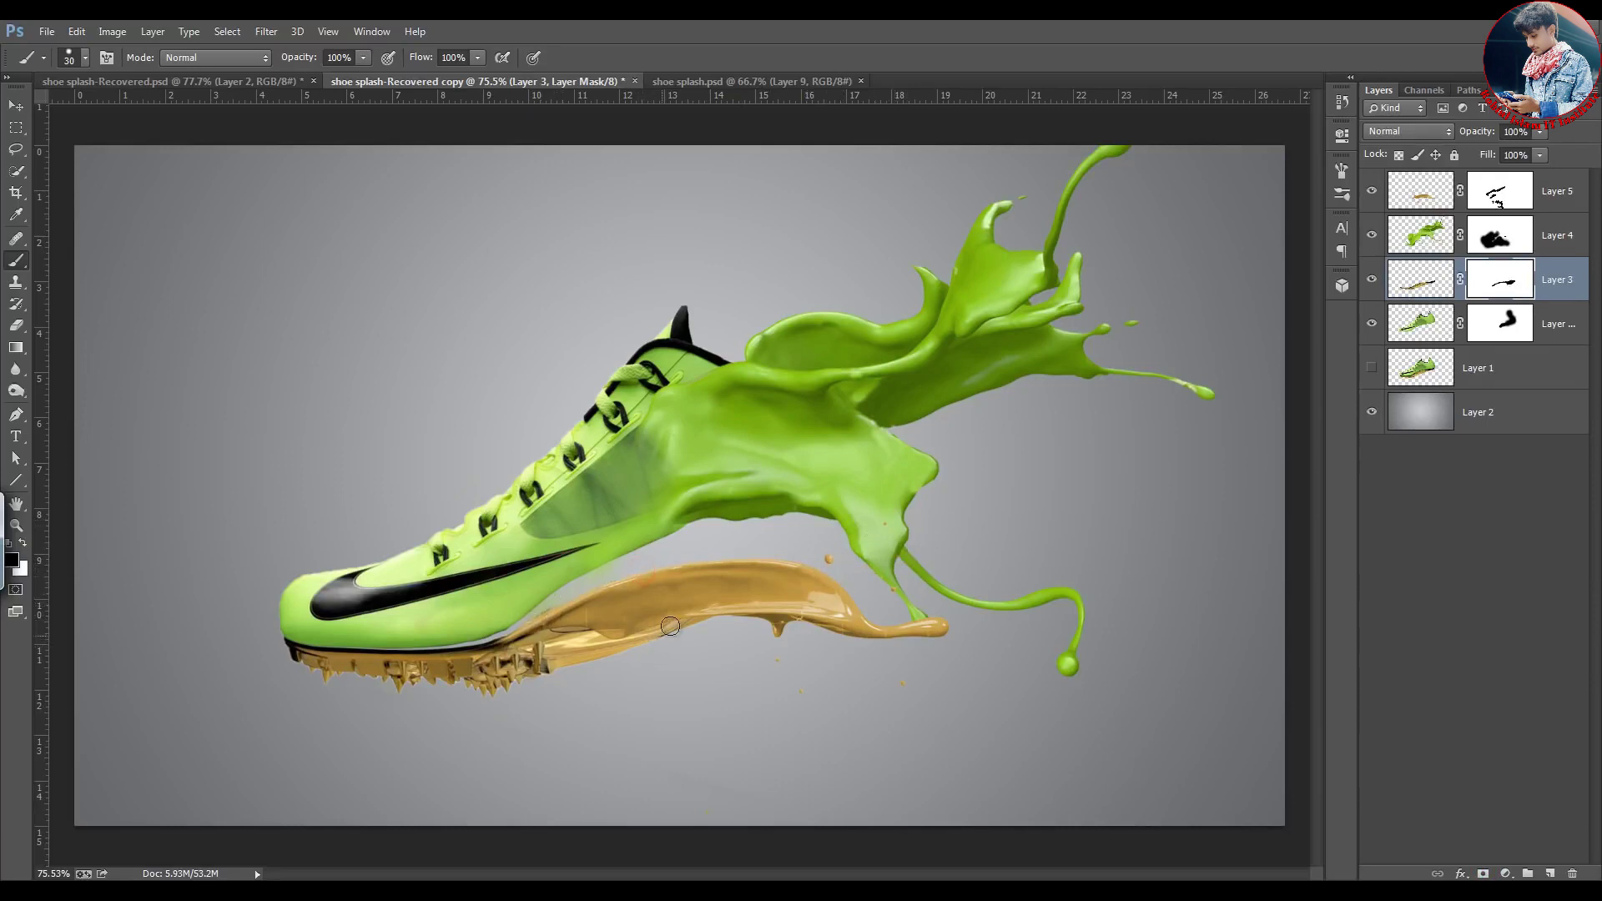
{"action": "left_click", "coordinate": [1375, 283]}
{"action": "left_click", "coordinate": [1375, 284]}
Switch the mask brush to a soft round tip
{"action": "left_click", "coordinate": [82, 59]}
{"action": "left_click", "coordinate": [33, 184]}
{"action": "left_click", "coordinate": [691, 43]}
Try to blend the gold splash into the sole with soft mask strokes around the green inset
{"action": "scroll", "coordinate": [576, 663], "scroll_direction": "up", "scroll_amount": 4}
{"action": "left_click_drag", "start_coordinate": [546, 601], "coordinate": [642, 563]}
{"action": "key", "text": "ctrl+z"}
{"action": "left_click", "coordinate": [1499, 199]}
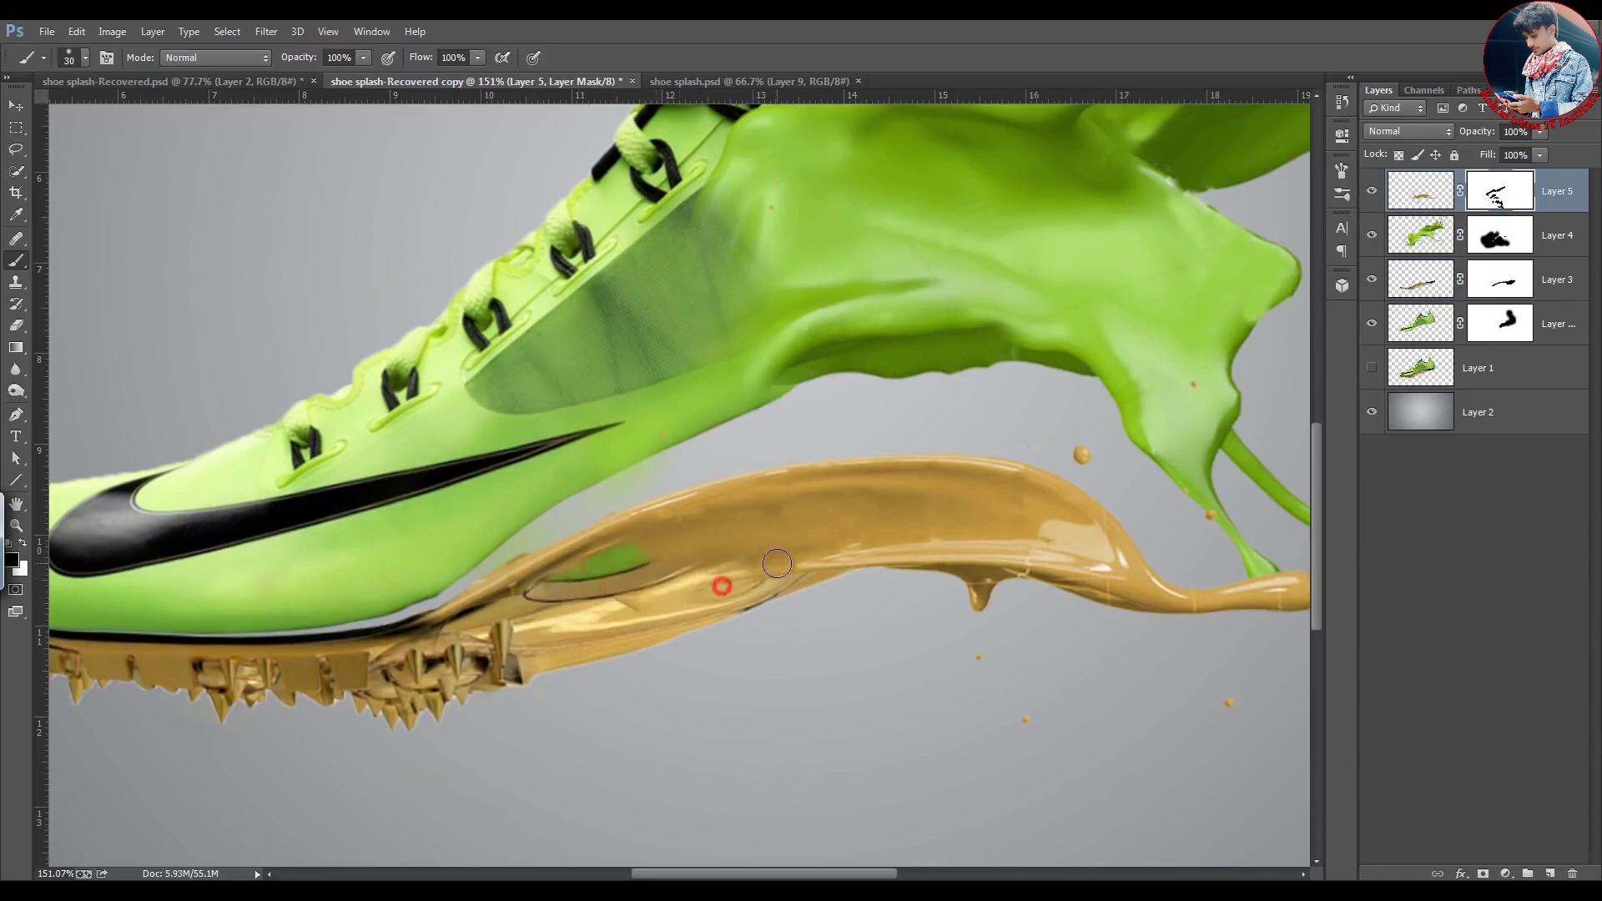
{"action": "key", "text": "ctrl+z"}
Select Layer 3 and enable the Transfer option for the soft 30 px brush
{"action": "key", "text": "alt+bracketleft"}
{"action": "key", "text": "alt+bracketleft"}
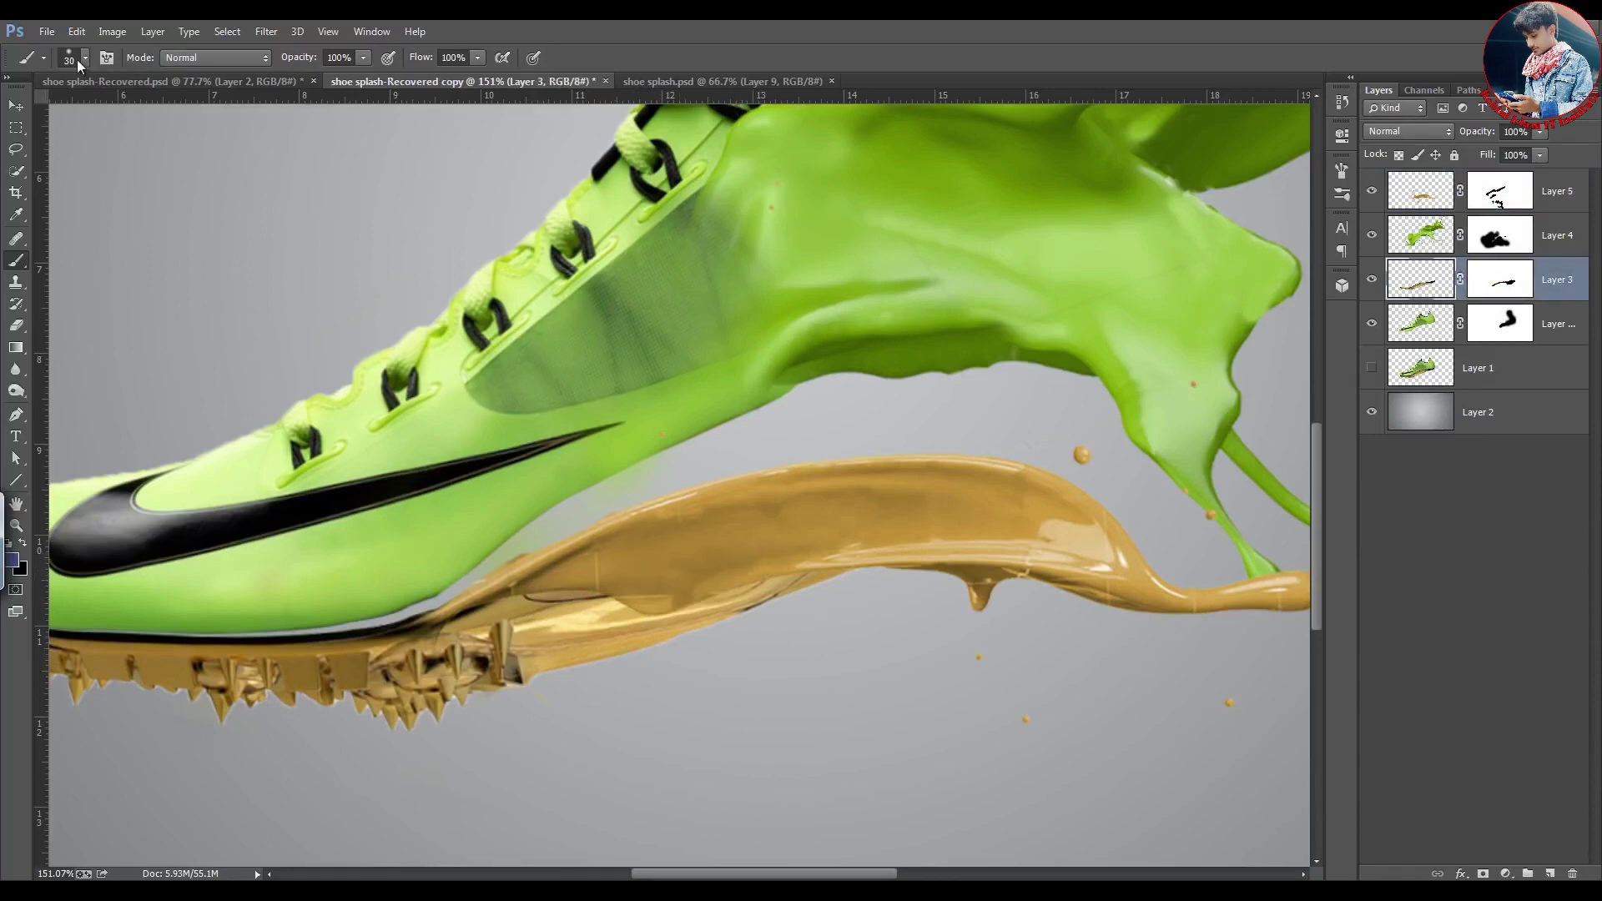
{"action": "left_click", "coordinate": [73, 57]}
{"action": "left_click", "coordinate": [106, 59]}
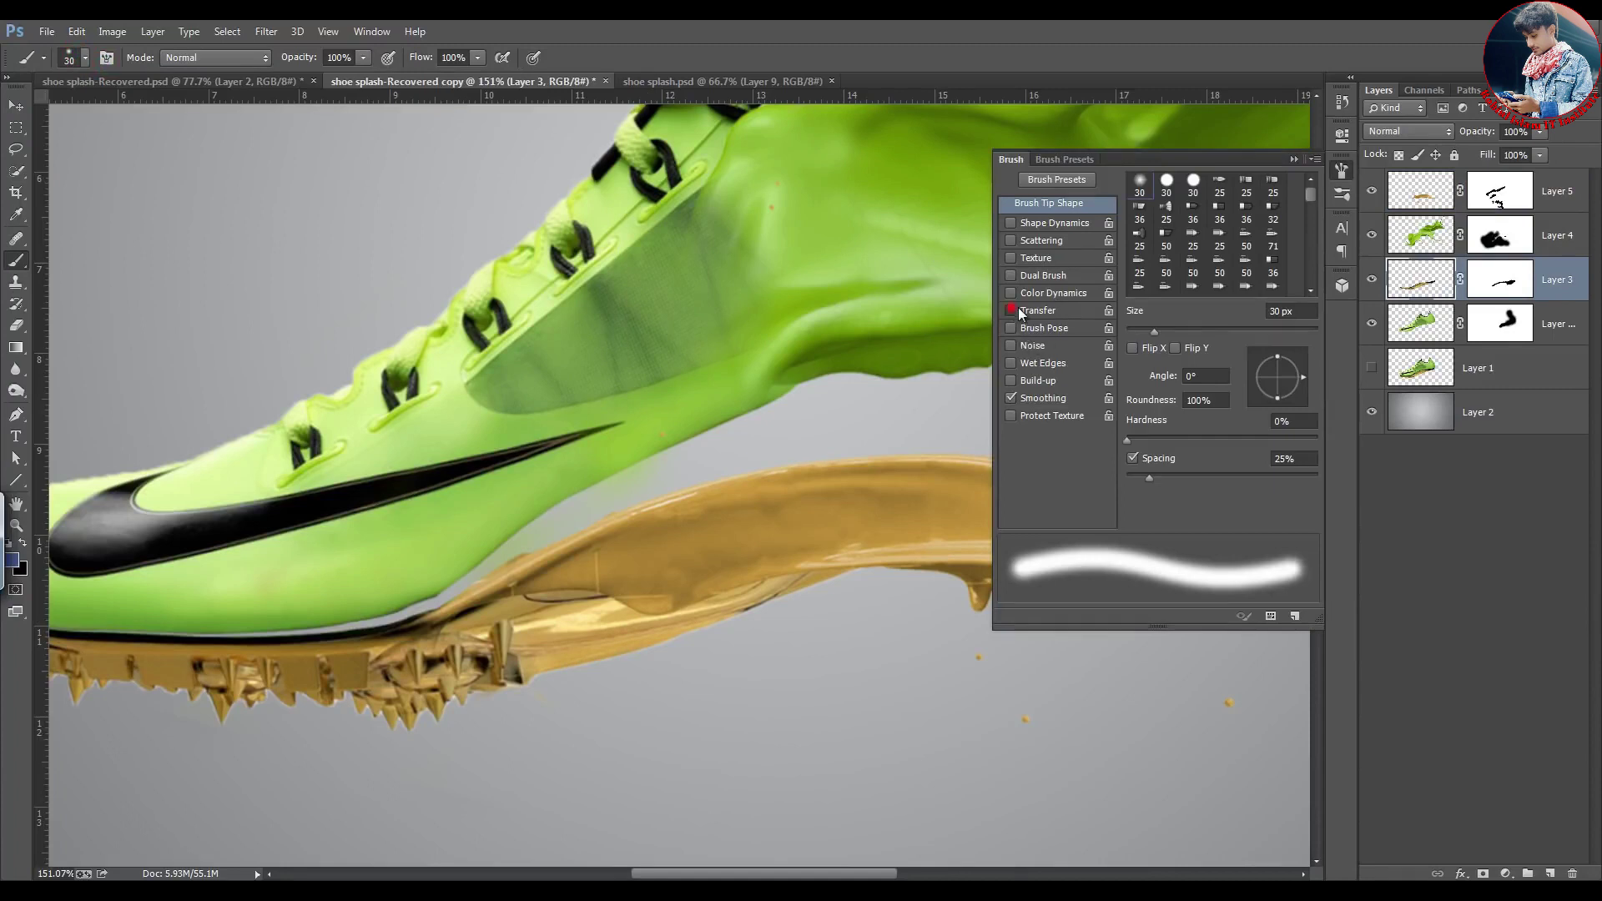
{"action": "left_click", "coordinate": [1020, 310]}
{"action": "left_click", "coordinate": [1294, 158]}
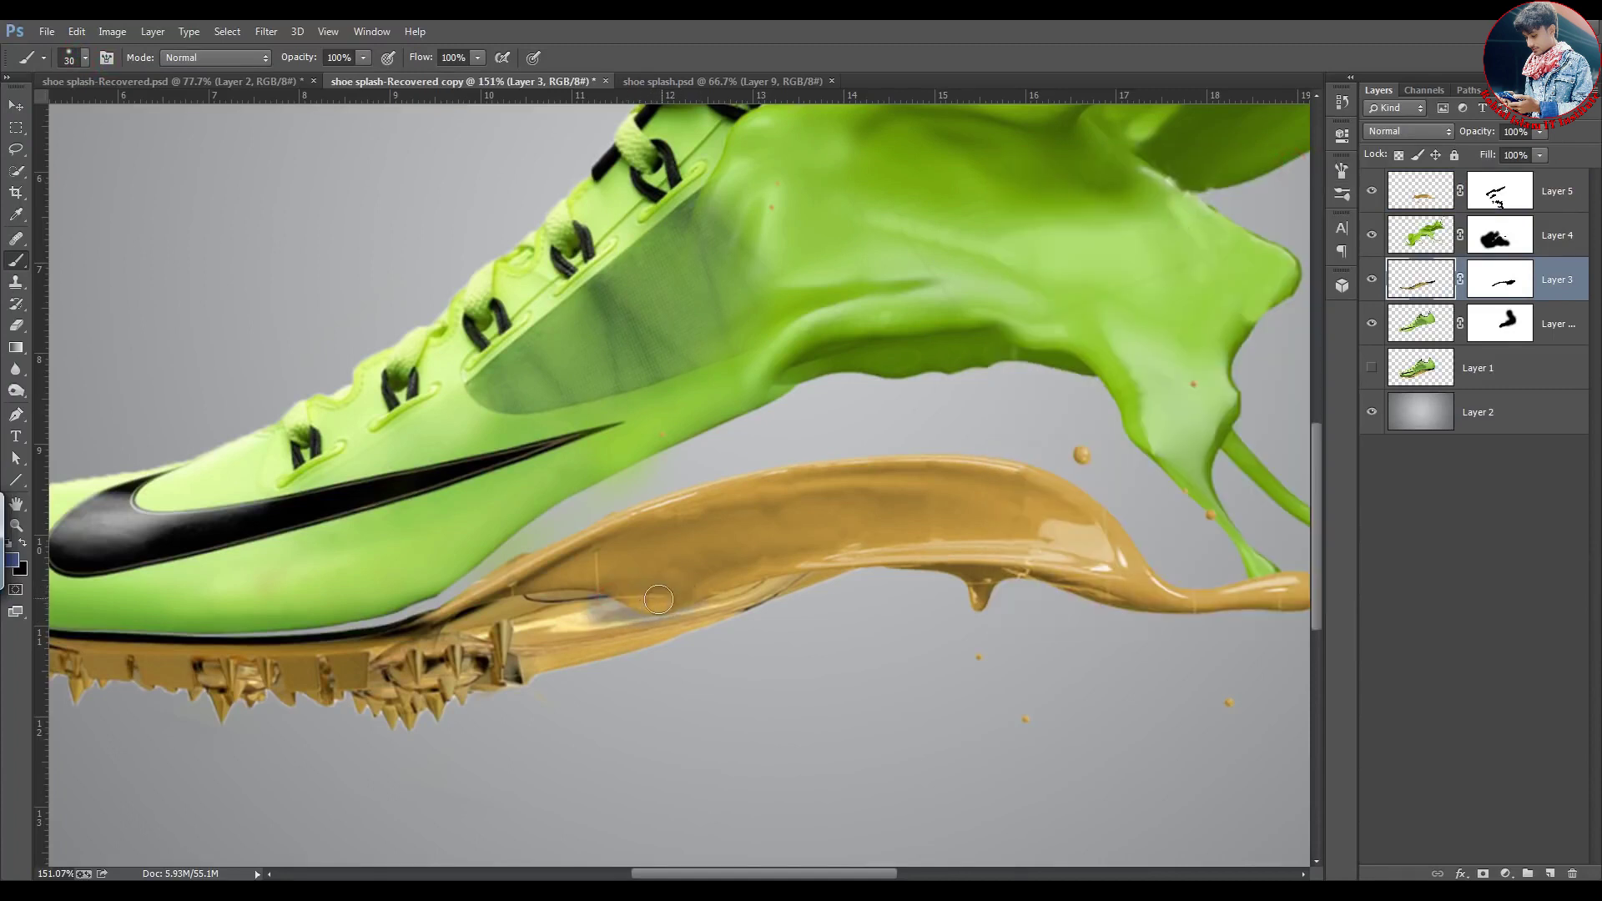
Undo the stroke on Layer 3 and softly mask Layer 5 with a 15 px brush to reveal the sole's green inset
{"action": "key", "text": "ctrl+z"}
{"action": "left_click", "coordinate": [1507, 197]}
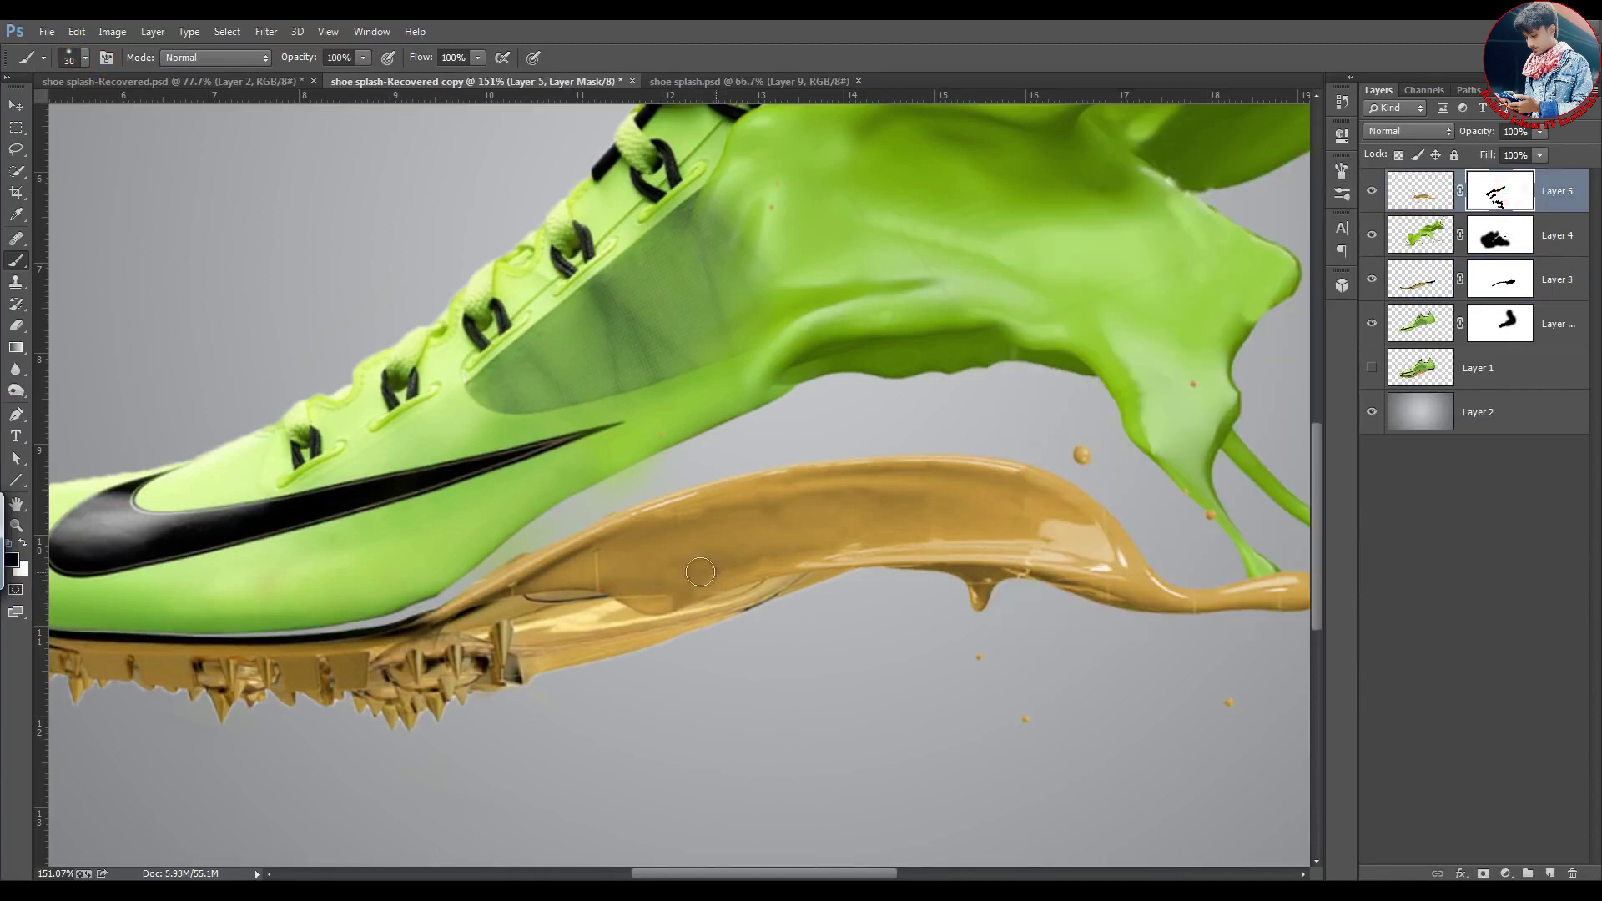
{"action": "left_click_drag", "start_coordinate": [564, 589], "coordinate": [772, 568]}
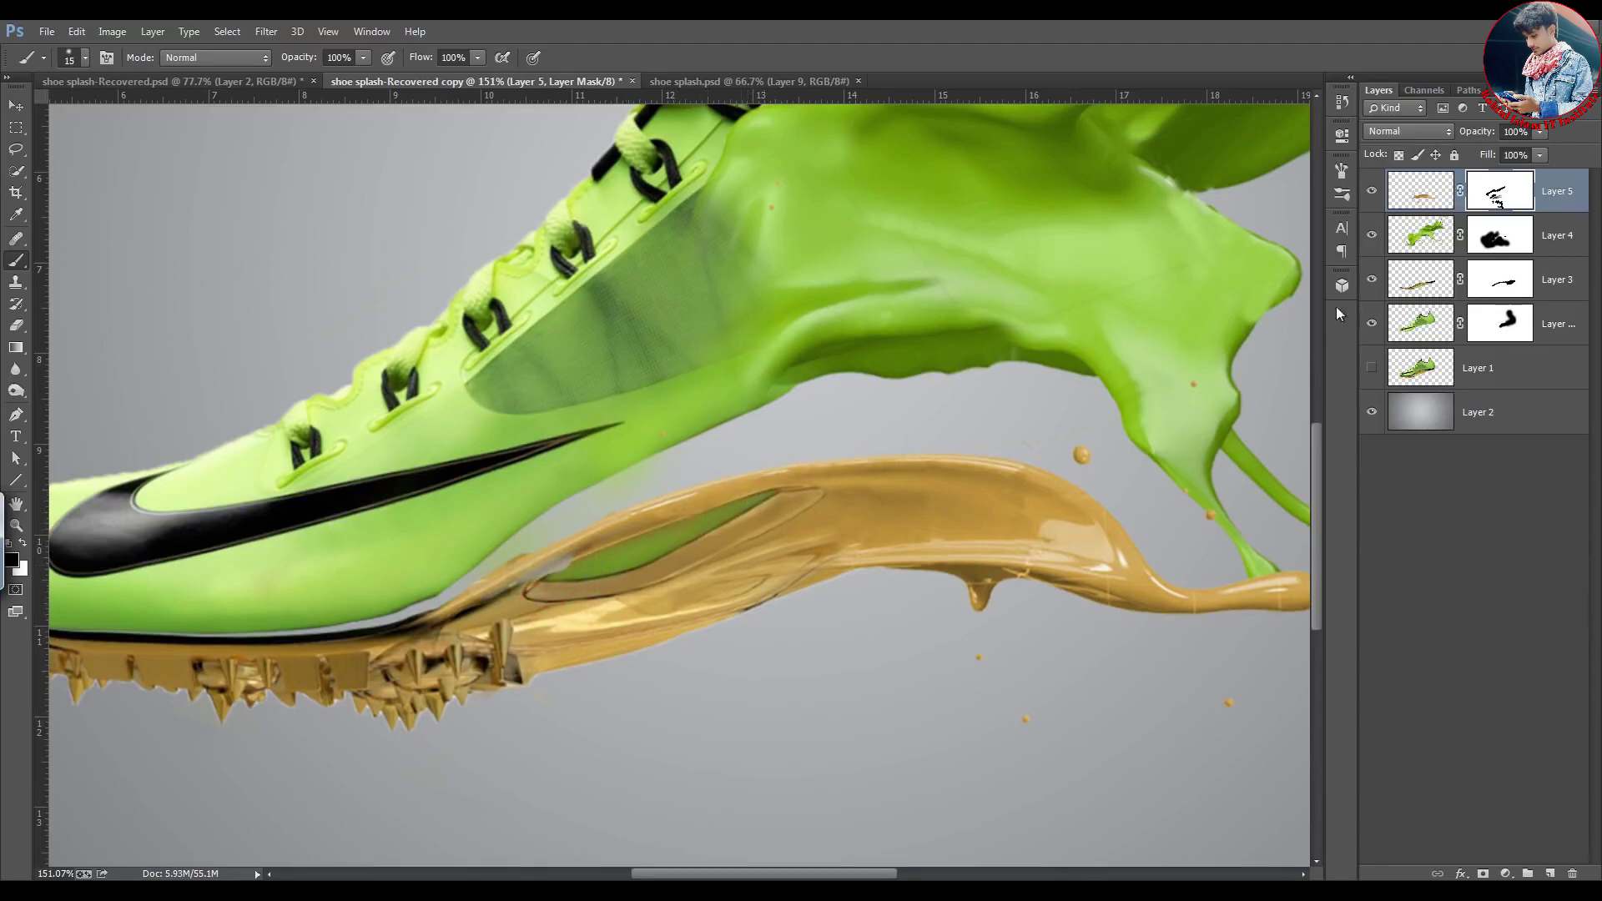
Check the blend by toggling Layer 3's visibility and refine the Layer 5 mask along the green inset's upper edge
{"action": "left_click", "coordinate": [1372, 279]}
{"action": "left_click", "coordinate": [1371, 280]}
{"action": "left_click", "coordinate": [1371, 280]}
{"action": "left_click", "coordinate": [1371, 279]}
{"action": "left_click", "coordinate": [1498, 192]}
{"action": "left_click", "coordinate": [656, 519], "text": "shift"}
{"action": "left_click", "coordinate": [746, 485], "text": "shift"}
{"action": "left_click", "coordinate": [790, 482], "text": "shift"}
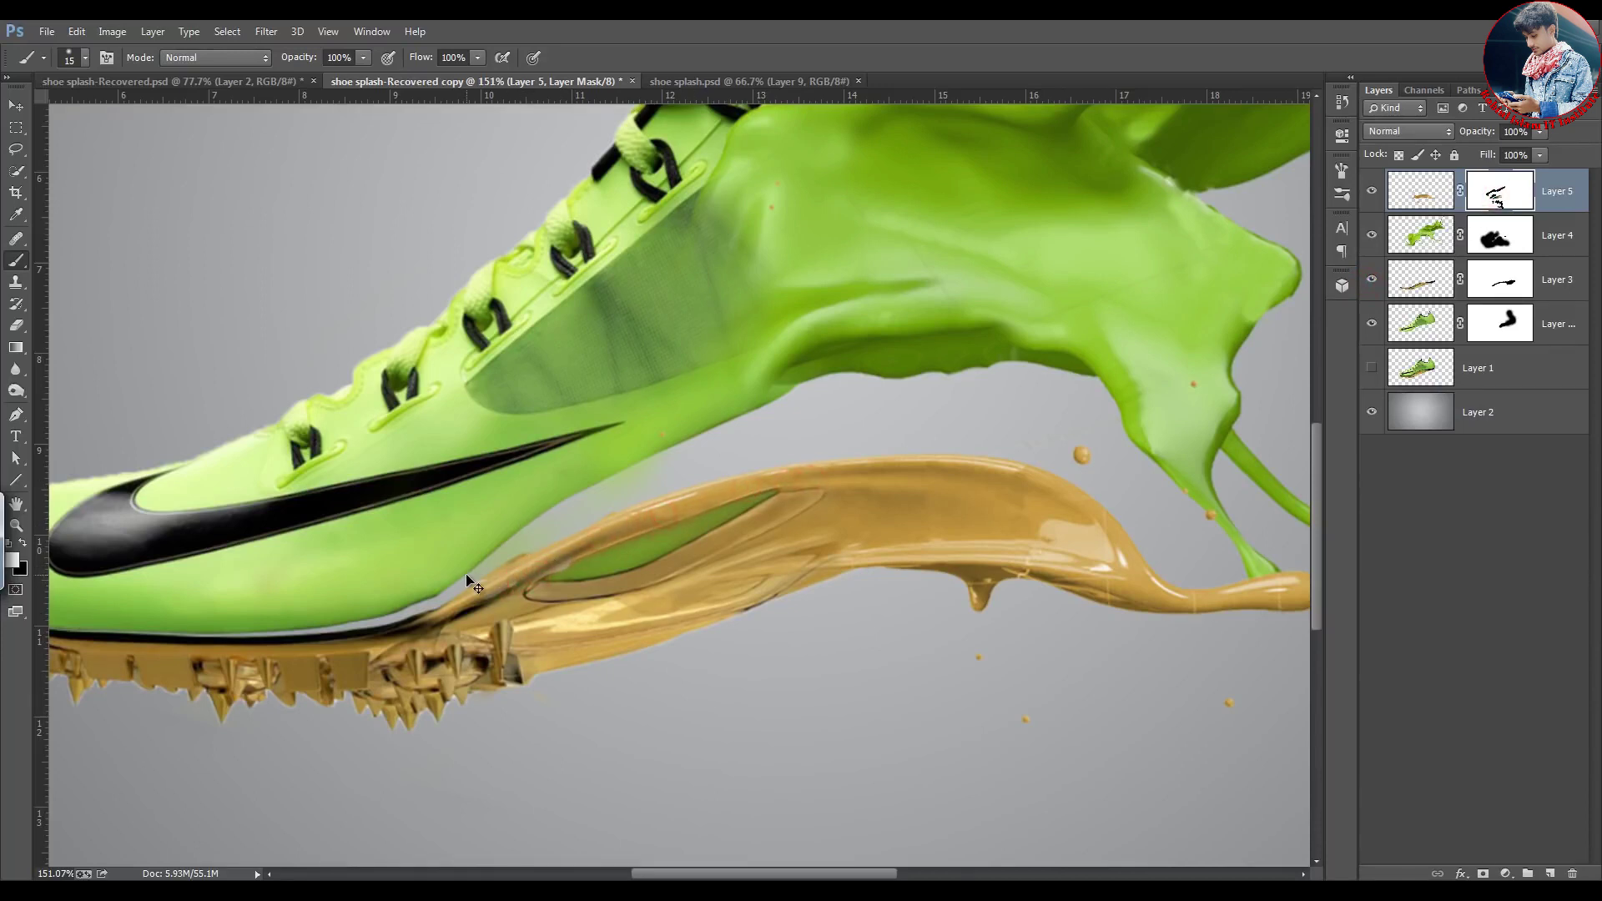
{"action": "key", "text": "ctrl+0"}
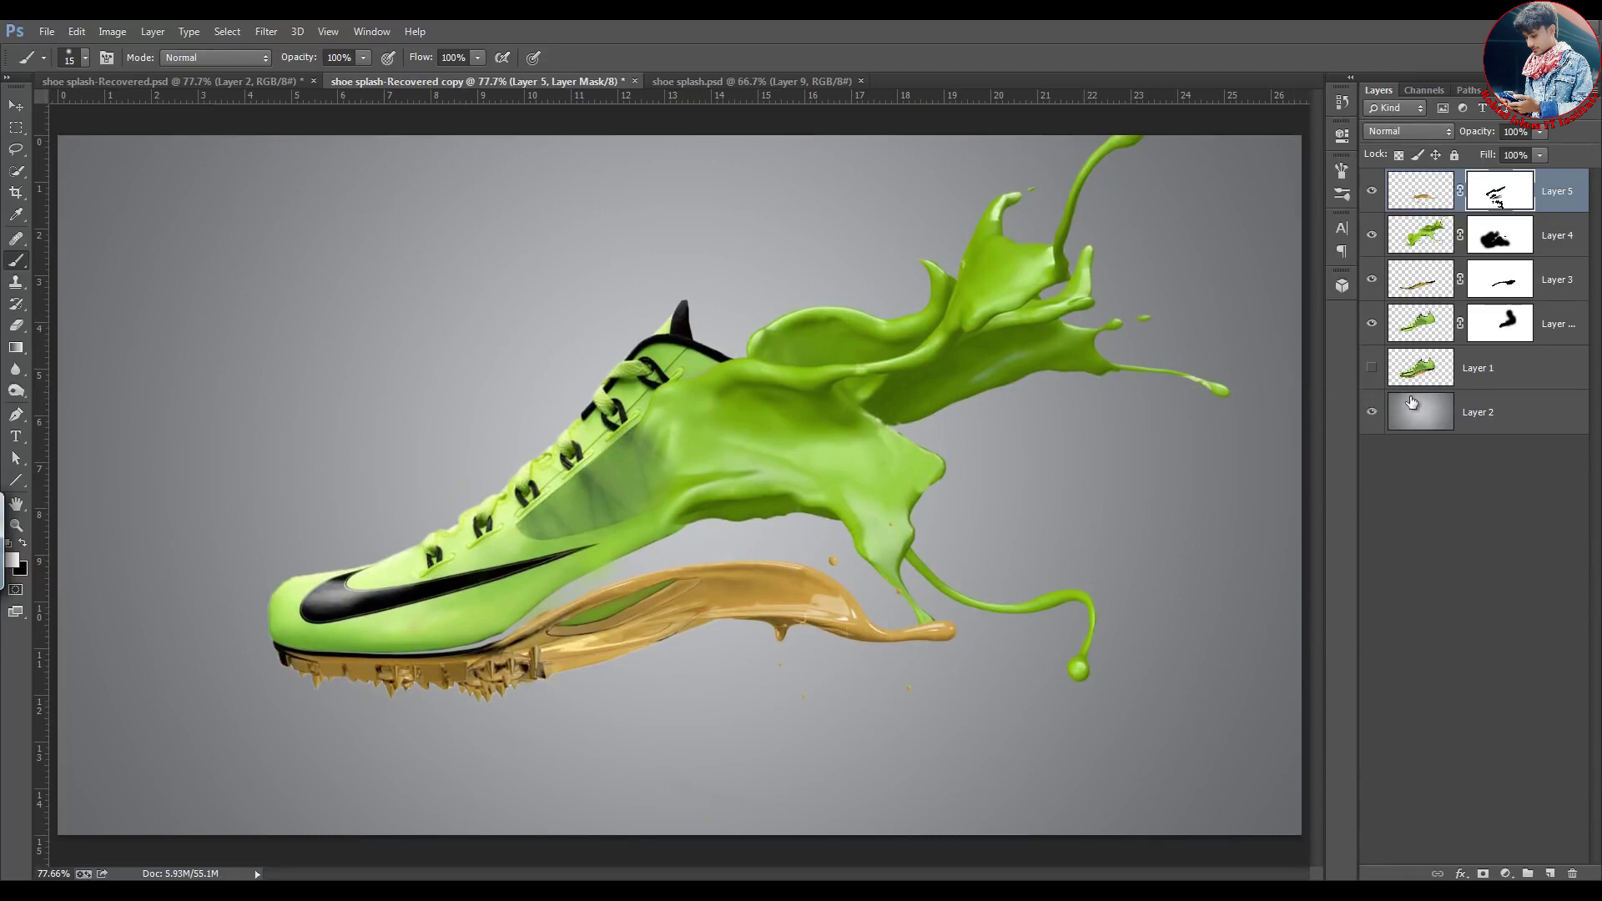
Select the lower green drips on Layer 4 with a rectangular marquee and warp them outward, away from the gold sole splash
{"action": "left_click", "coordinate": [1430, 243]}
{"action": "left_click", "coordinate": [1372, 236]}
{"action": "left_click", "coordinate": [1373, 236]}
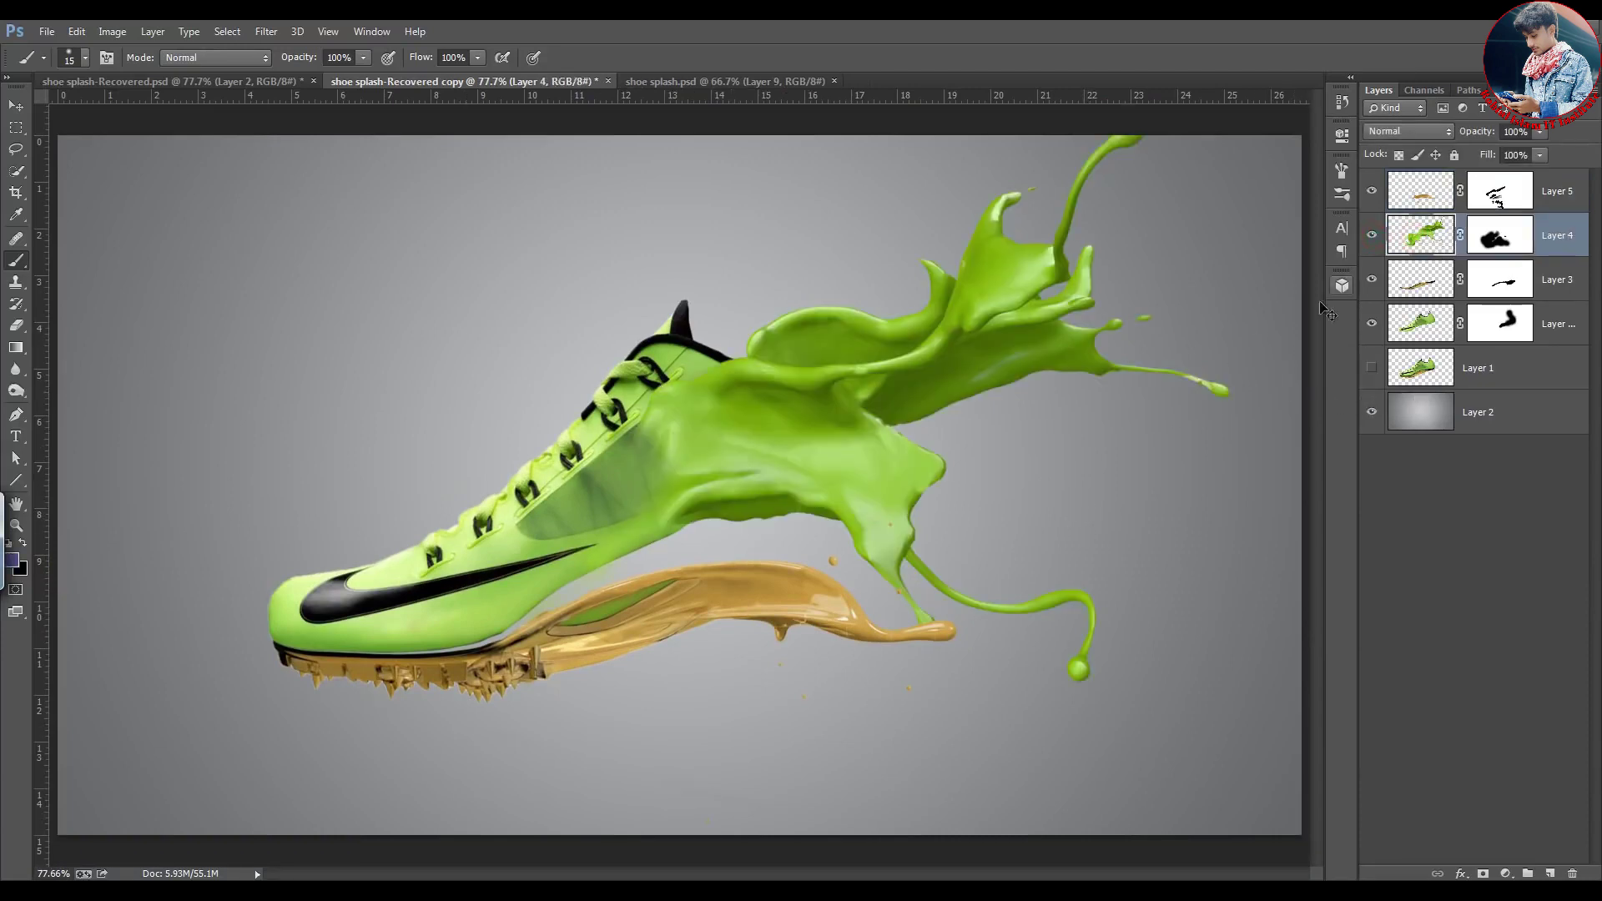
{"action": "left_click", "coordinate": [17, 129]}
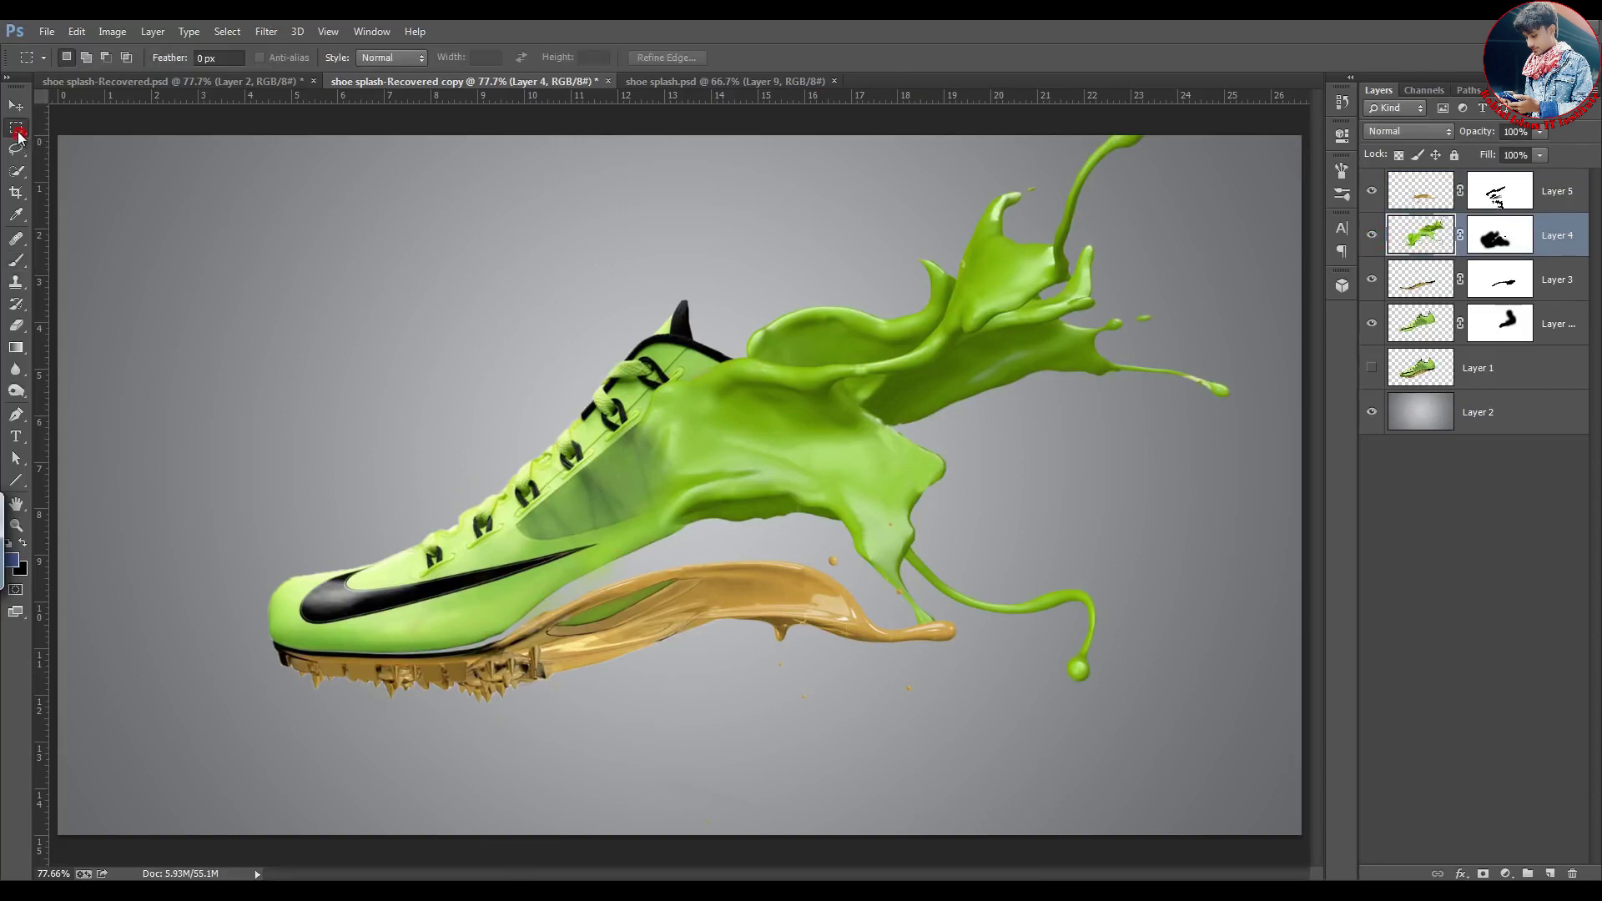
{"action": "left_click_drag", "start_coordinate": [791, 486], "coordinate": [1167, 694]}
{"action": "key", "text": "ctrl+t"}
{"action": "right_click", "coordinate": [1001, 561]}
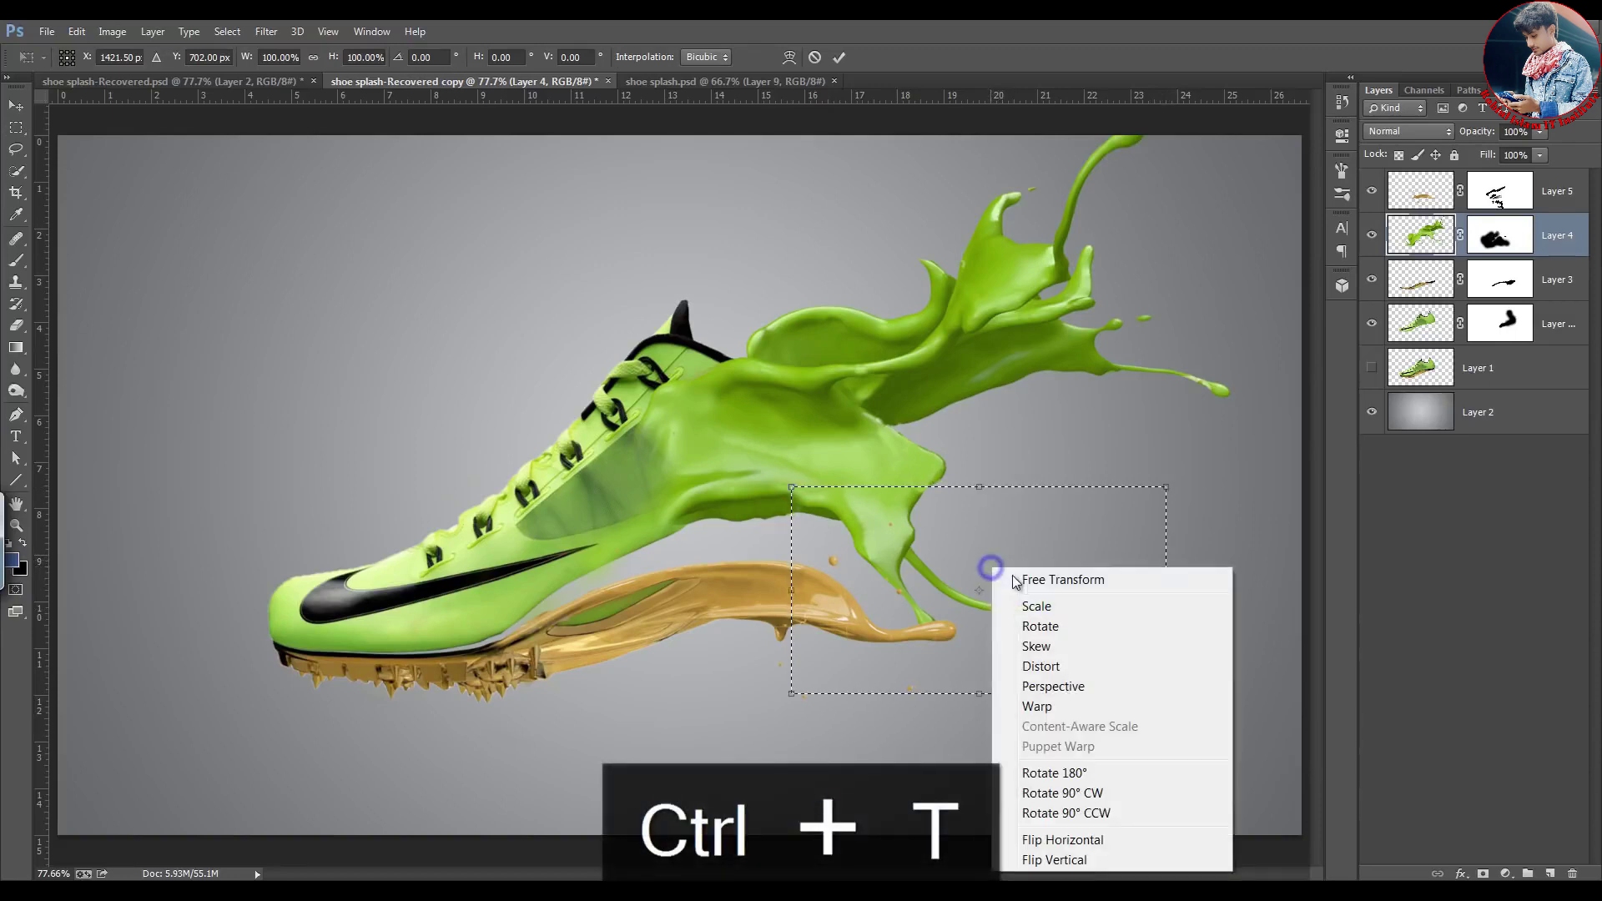
{"action": "left_click", "coordinate": [1039, 705]}
{"action": "left_click_drag", "start_coordinate": [944, 596], "coordinate": [1064, 525]}
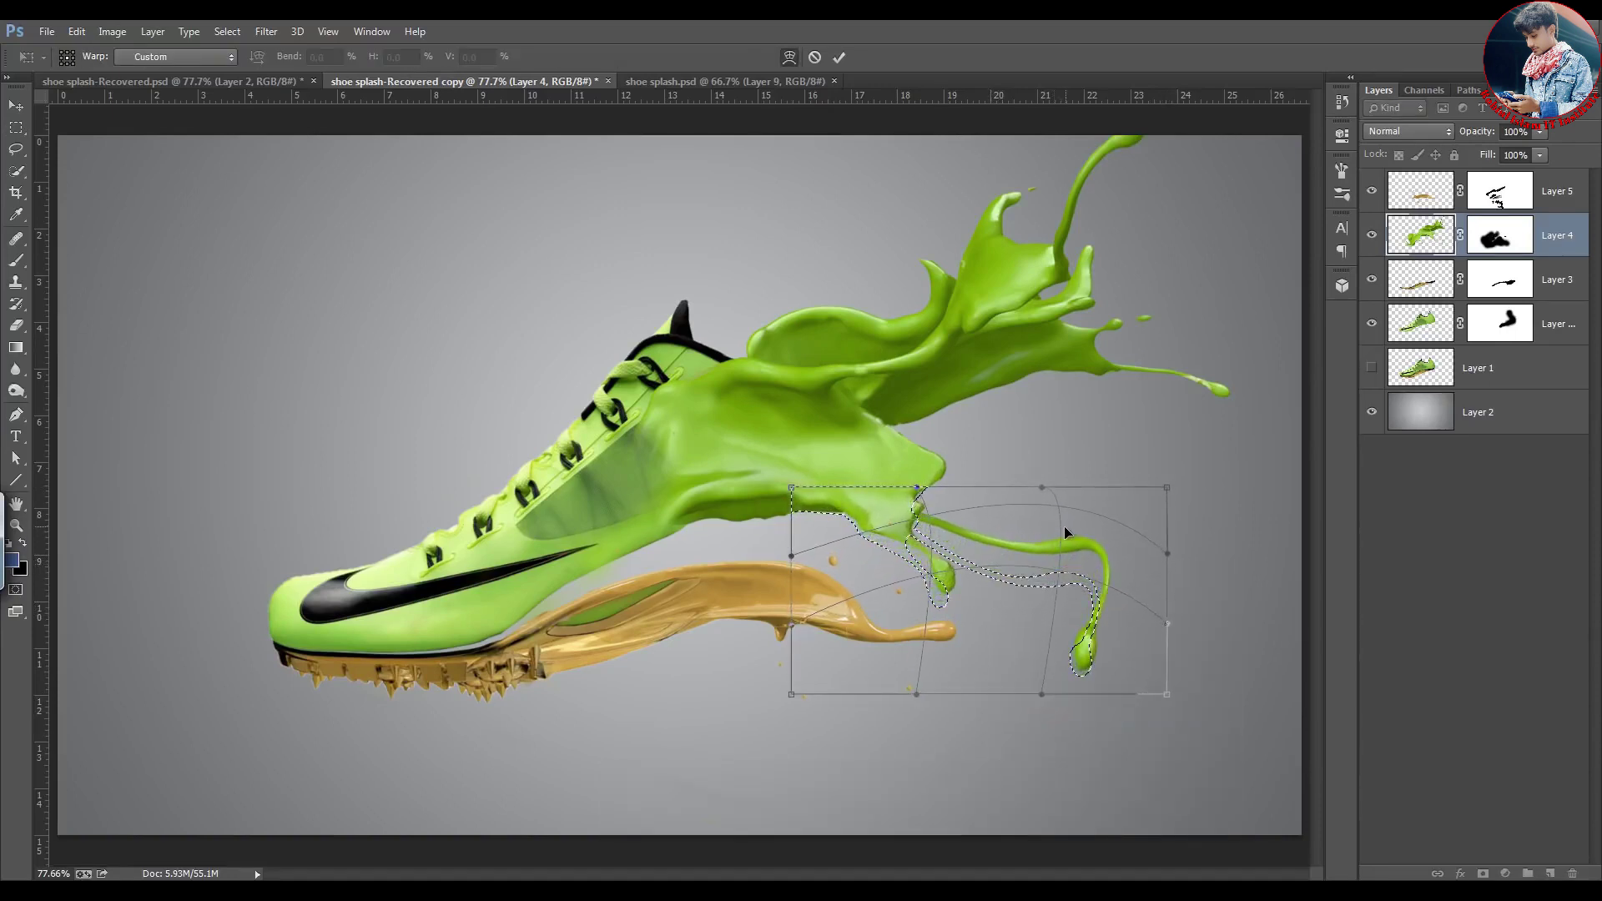
{"action": "left_click_drag", "start_coordinate": [1084, 661], "coordinate": [1150, 644]}
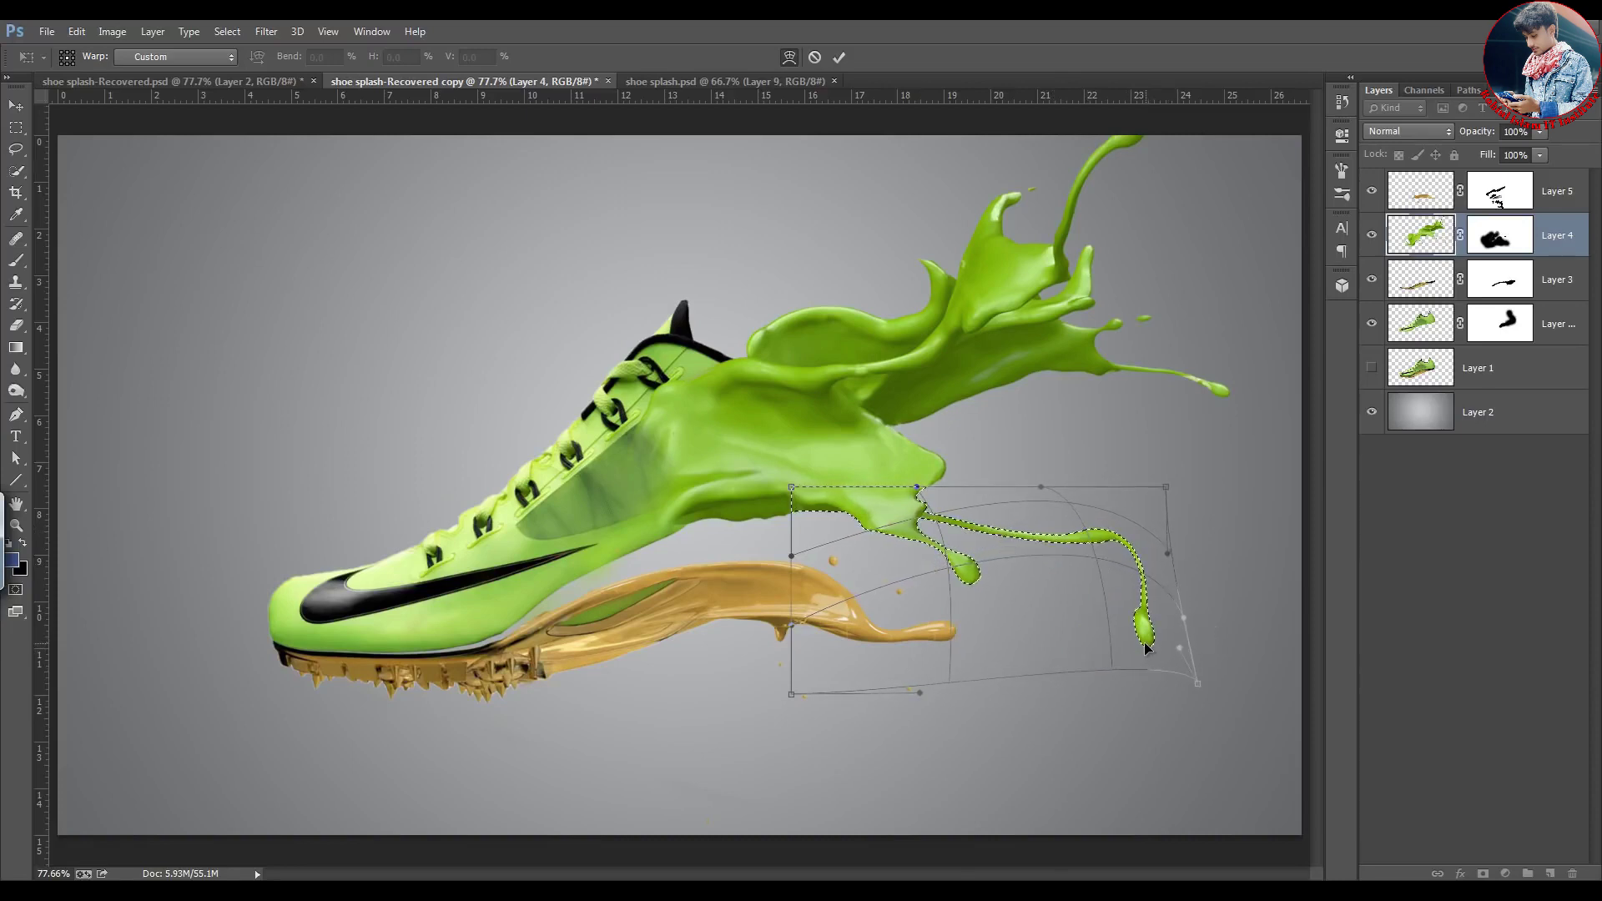
{"action": "left_click", "coordinate": [840, 57]}
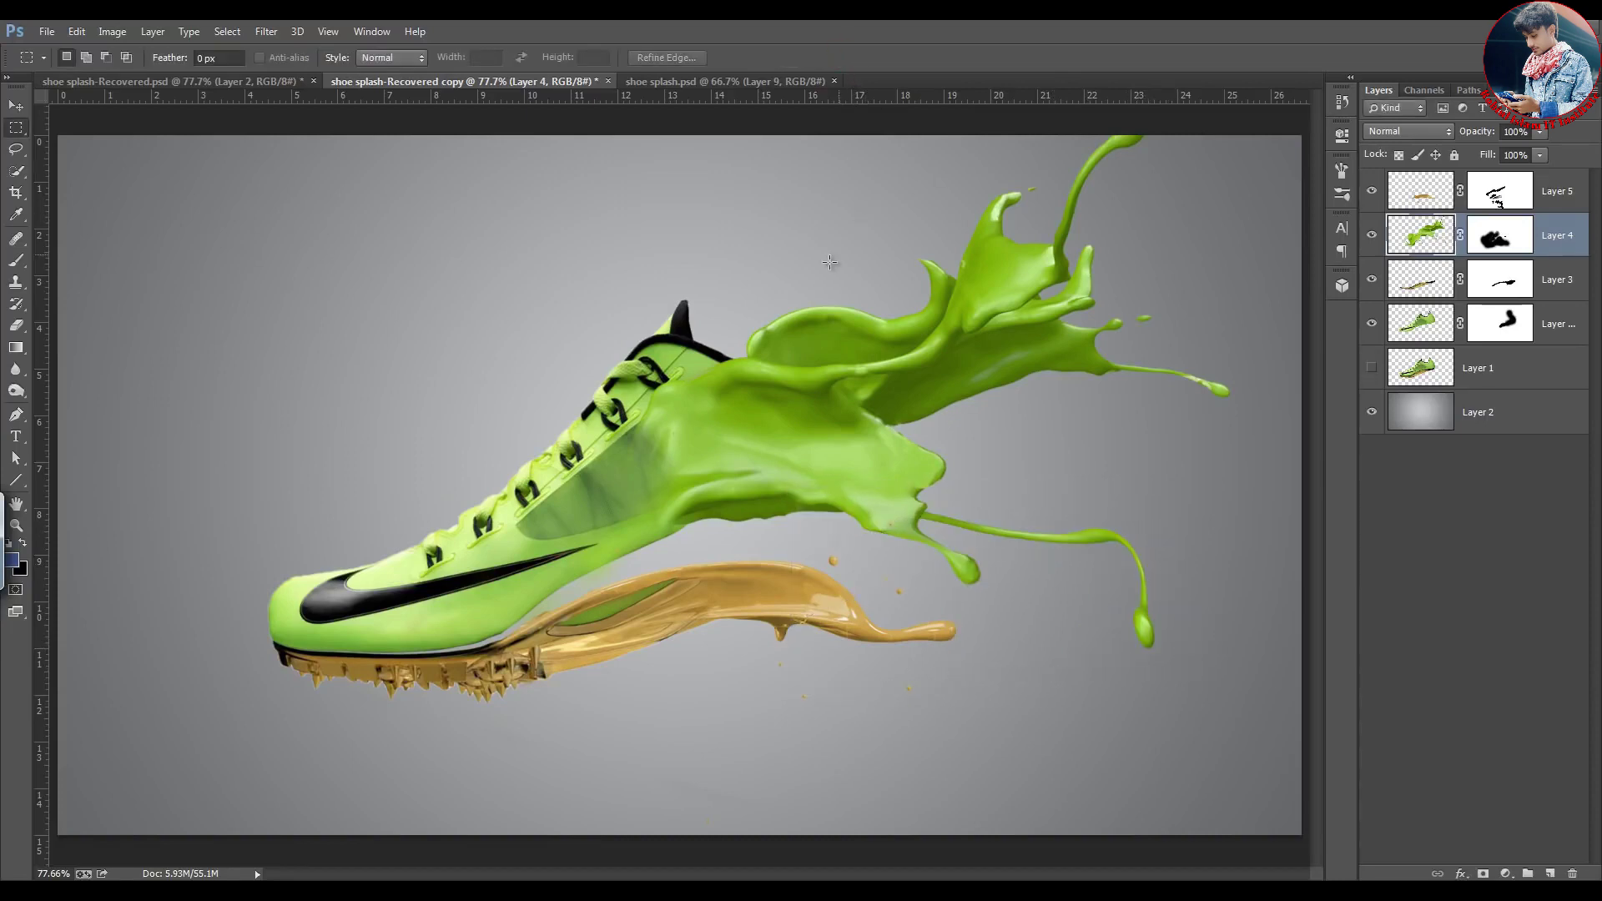
Scale the layers from Layer 5 down to Layer 1 copy together to about 83%, rotate them about 7.1° and center the shoe
{"action": "left_click", "coordinate": [1557, 204], "text": "shift"}
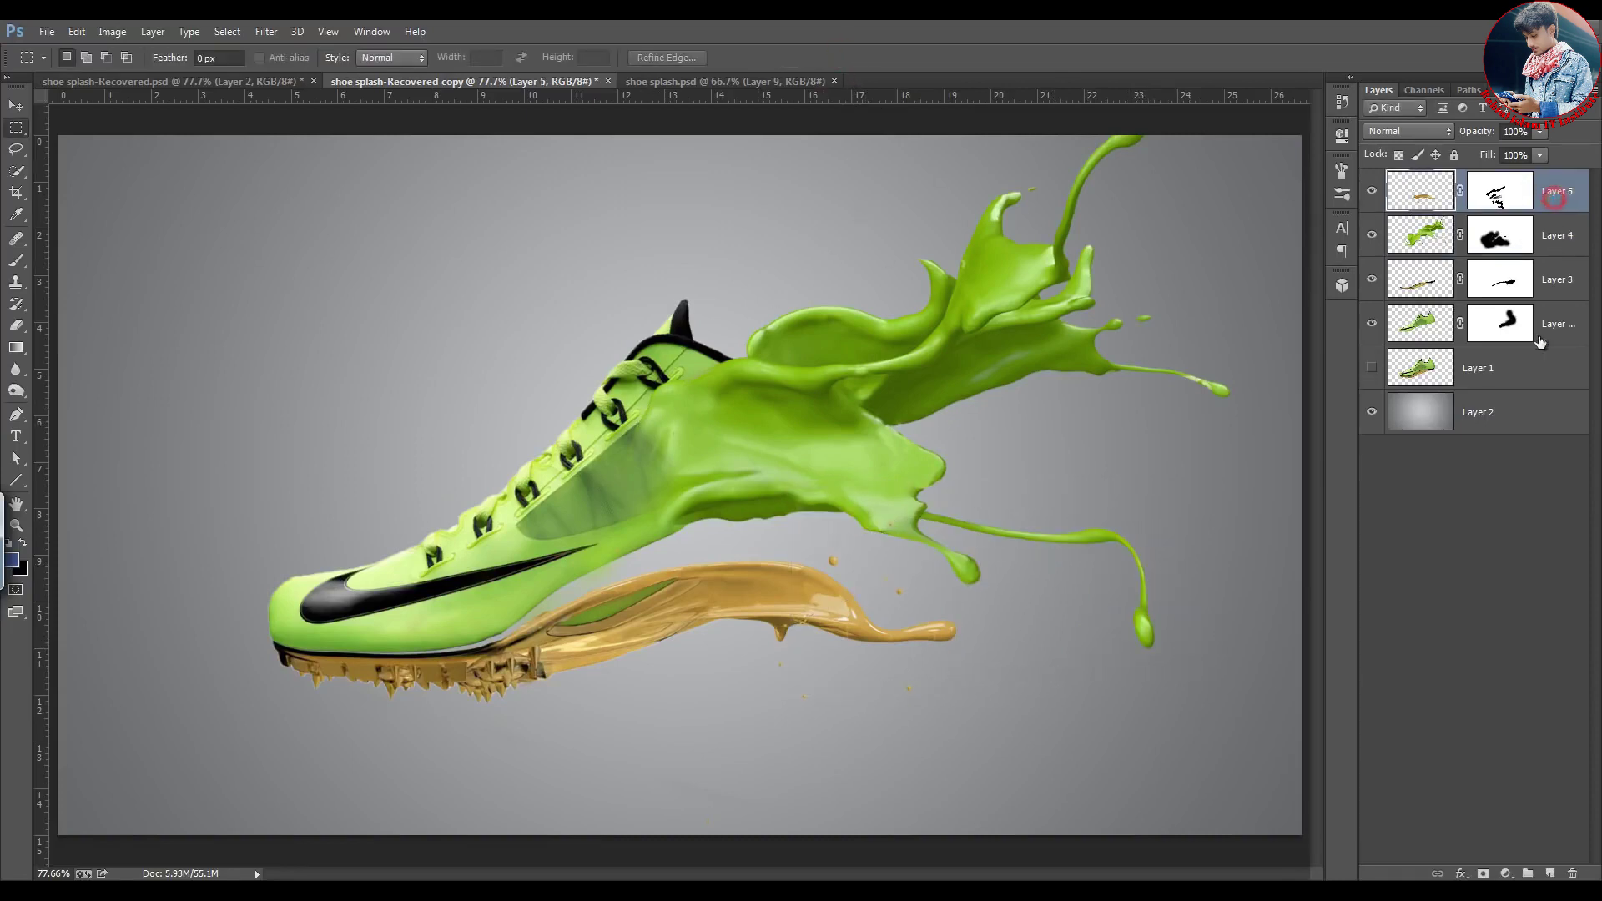
{"action": "left_click", "coordinate": [1562, 328], "text": "shift"}
{"action": "key", "text": "ctrl+t"}
{"action": "left_click_drag", "start_coordinate": [1234, 119], "coordinate": [1099, 232]}
{"action": "left_click_drag", "start_coordinate": [1134, 219], "coordinate": [1168, 247]}
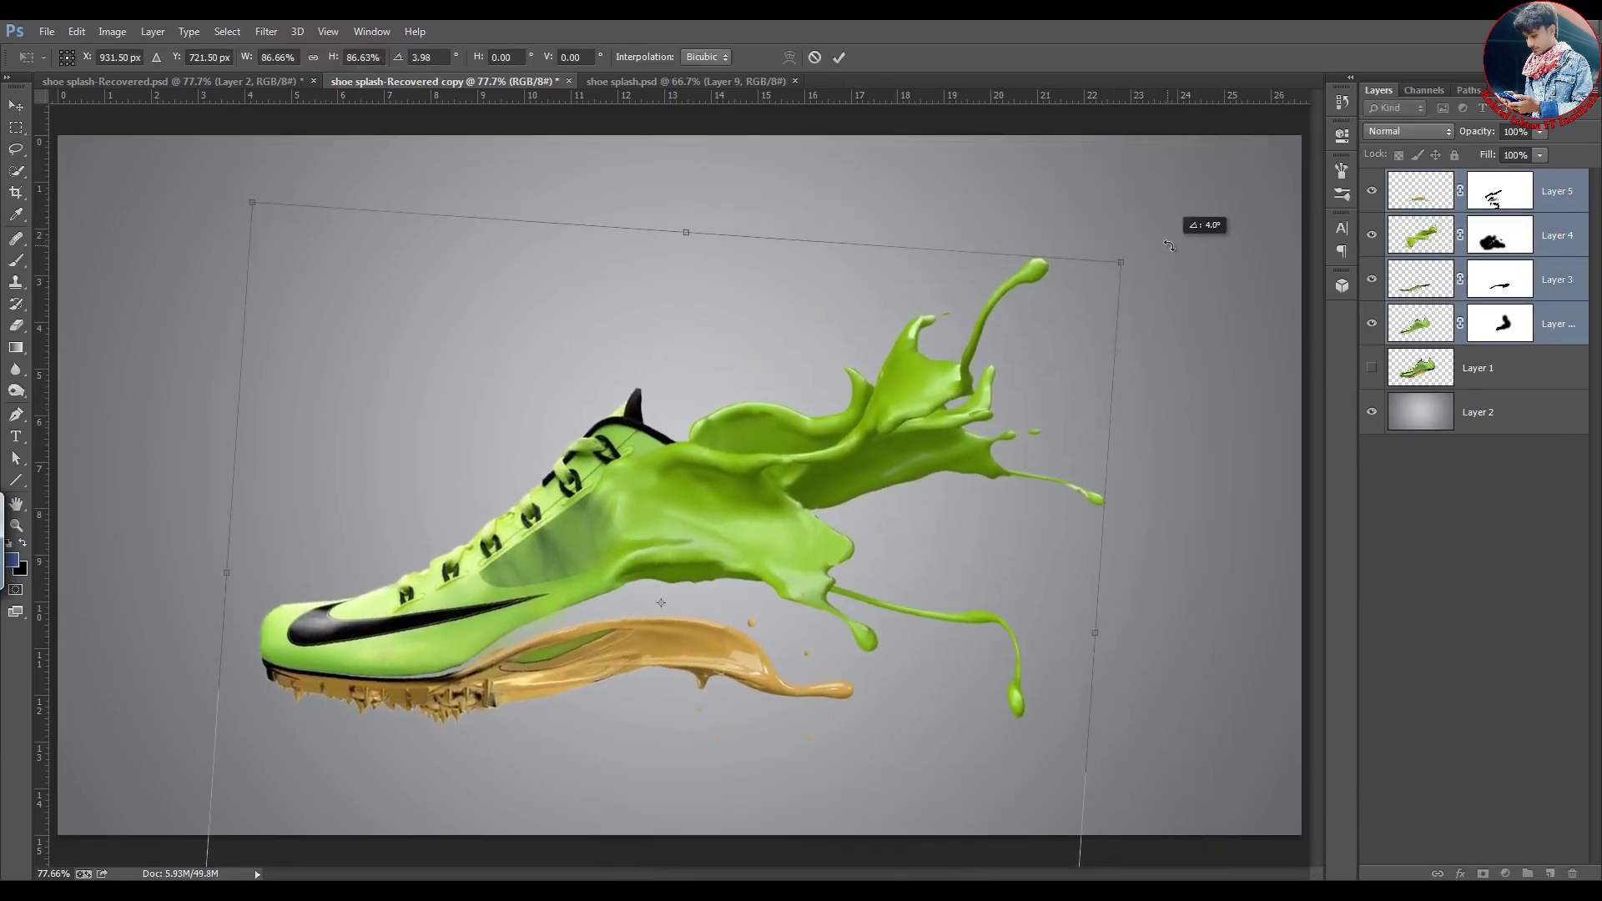
{"action": "left_click_drag", "start_coordinate": [799, 458], "coordinate": [811, 403]}
{"action": "mouse_move", "coordinate": [1133, 222]}
{"action": "left_mouse_down"}
{"action": "mouse_move", "coordinate": [1100, 240]}
{"action": "mouse_move", "coordinate": [1128, 230]}
{"action": "mouse_move", "coordinate": [1135, 254]}
{"action": "left_mouse_up"}
{"action": "left_click_drag", "start_coordinate": [928, 373], "coordinate": [951, 344]}
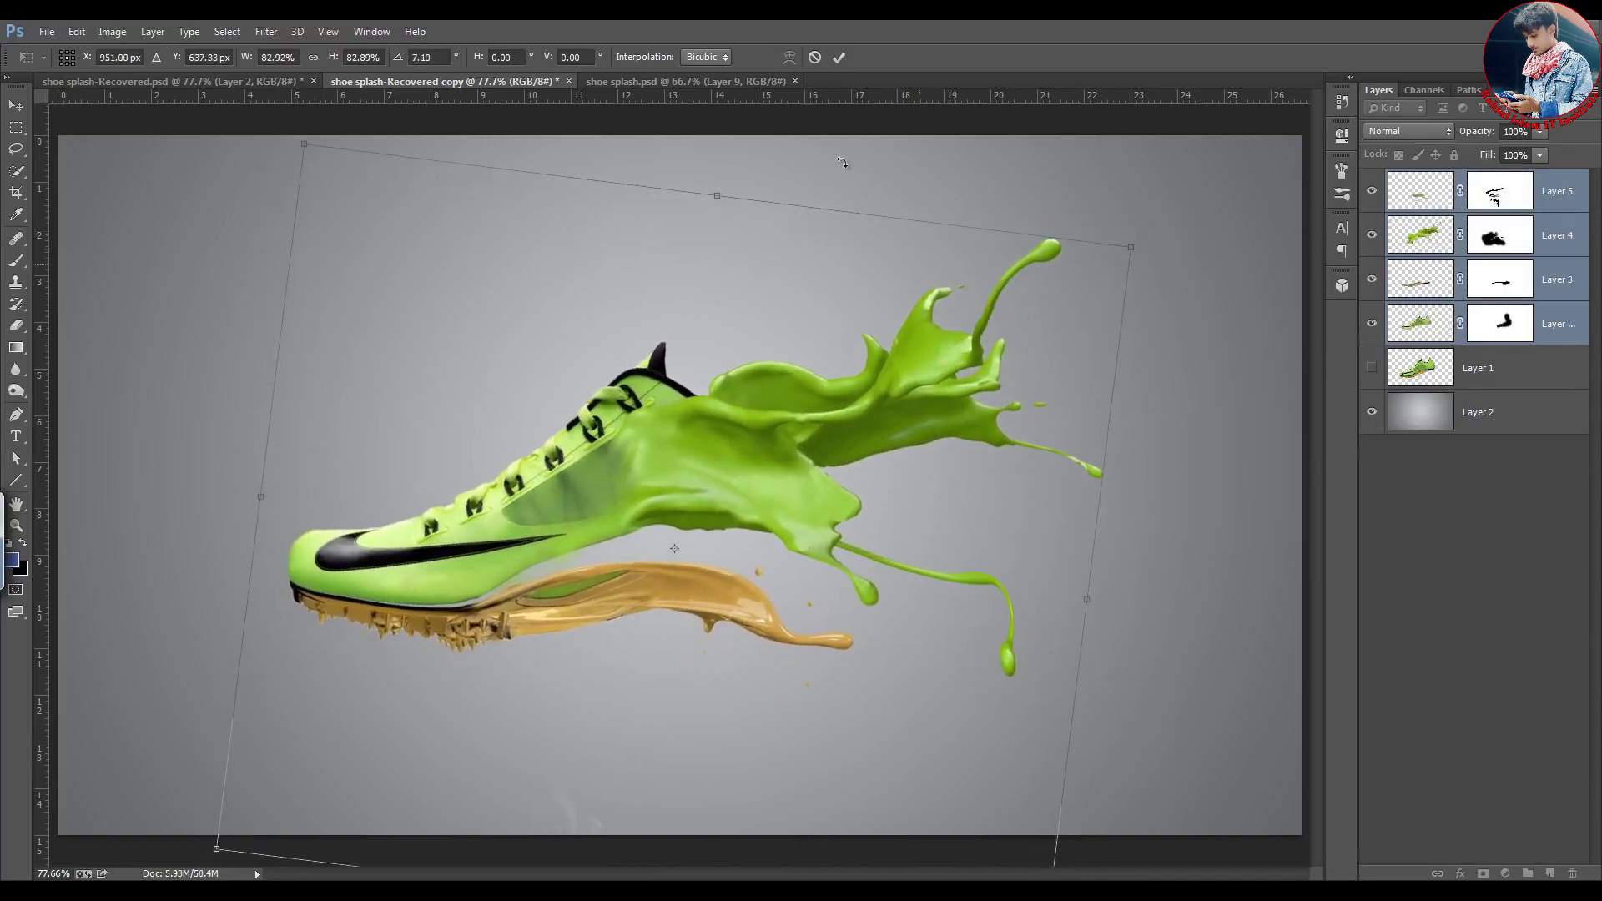
{"action": "key", "text": "Return"}
Deselect the shoe layers, toggle Layer 1 copy's visibility to check it, and select the background Layer 2
{"action": "left_click", "coordinate": [1411, 482]}
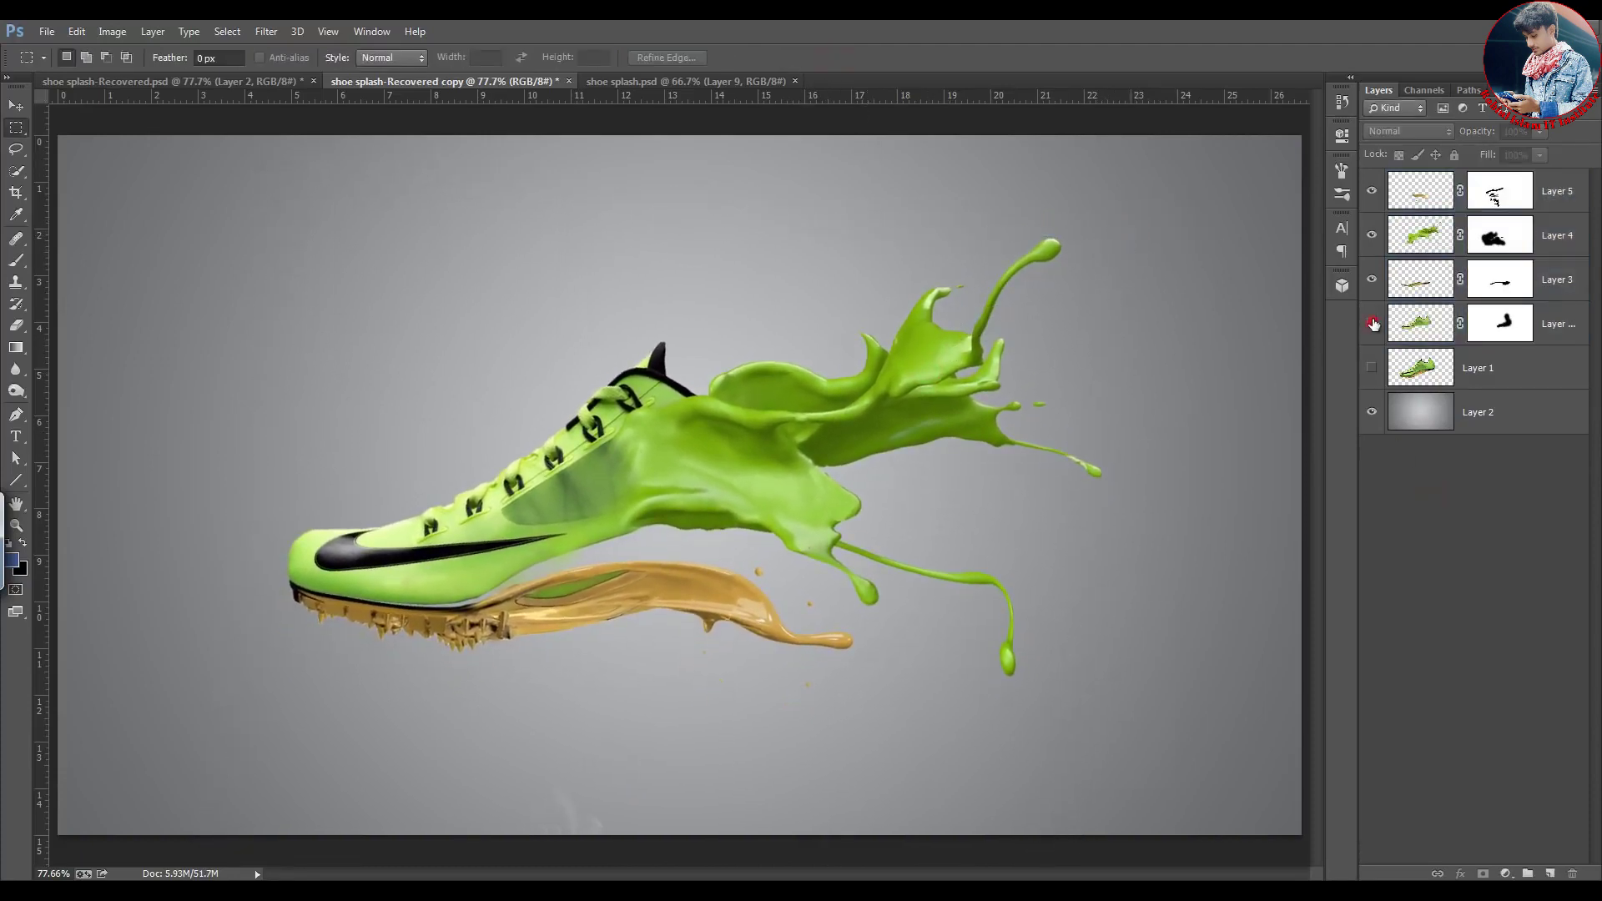
{"action": "left_click", "coordinate": [1372, 323]}
{"action": "left_click", "coordinate": [1373, 323]}
{"action": "left_click", "coordinate": [1471, 419]}
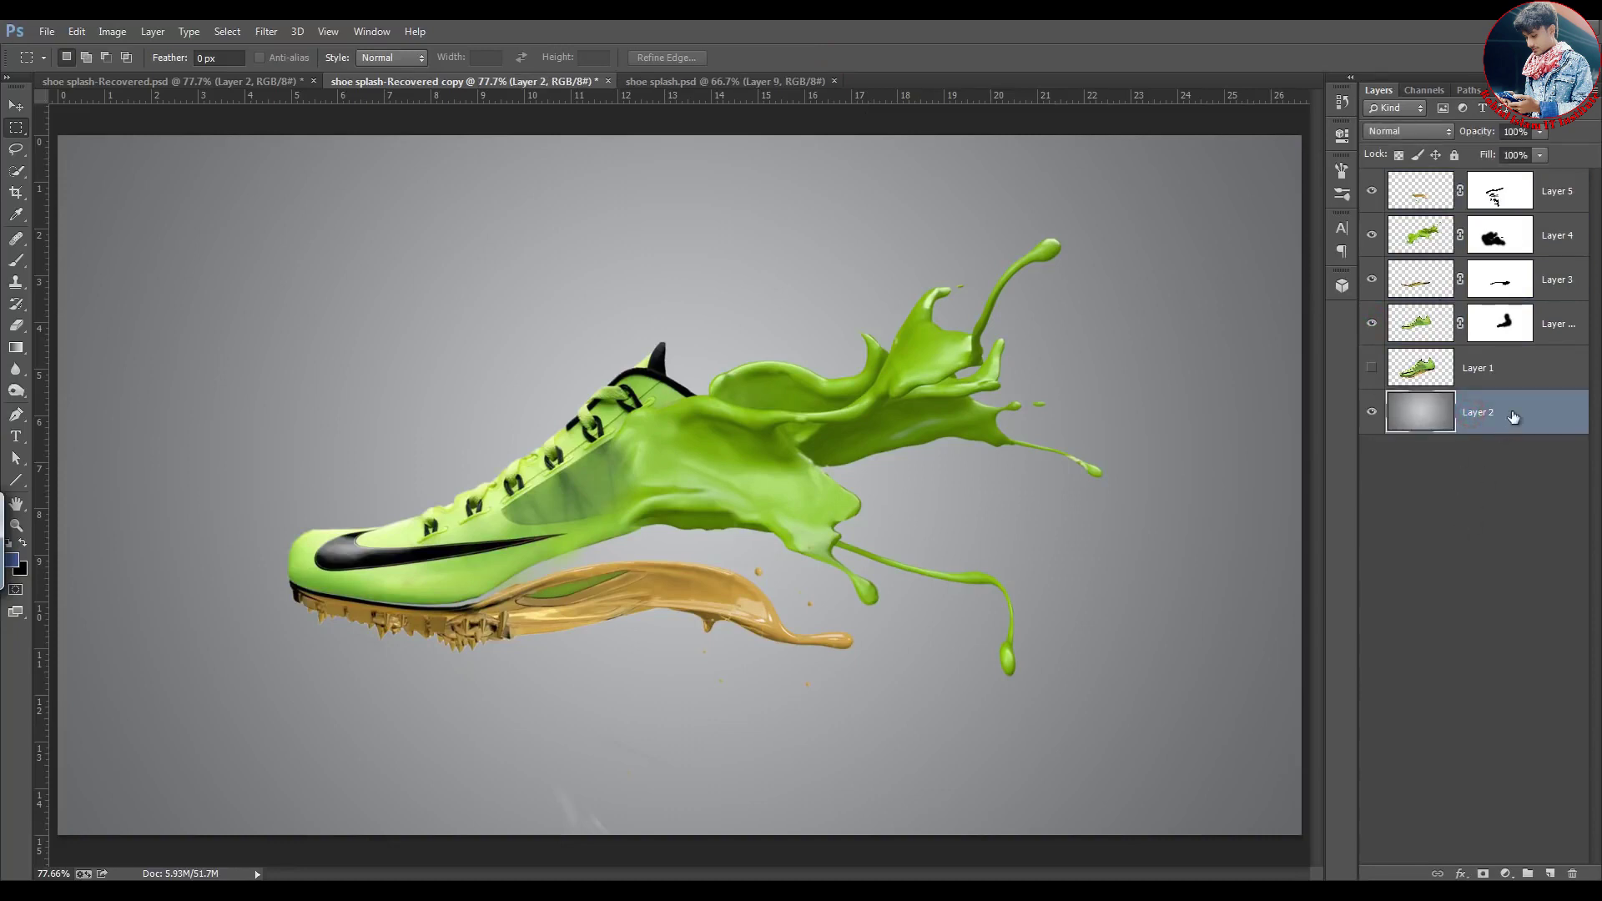
Create a new layer above Layer 1, make a long, thin elliptical selection on it and fill it with black
{"action": "left_click", "coordinate": [1490, 368]}
{"action": "left_click", "coordinate": [1549, 874]}
{"action": "right_click", "coordinate": [14, 129]}
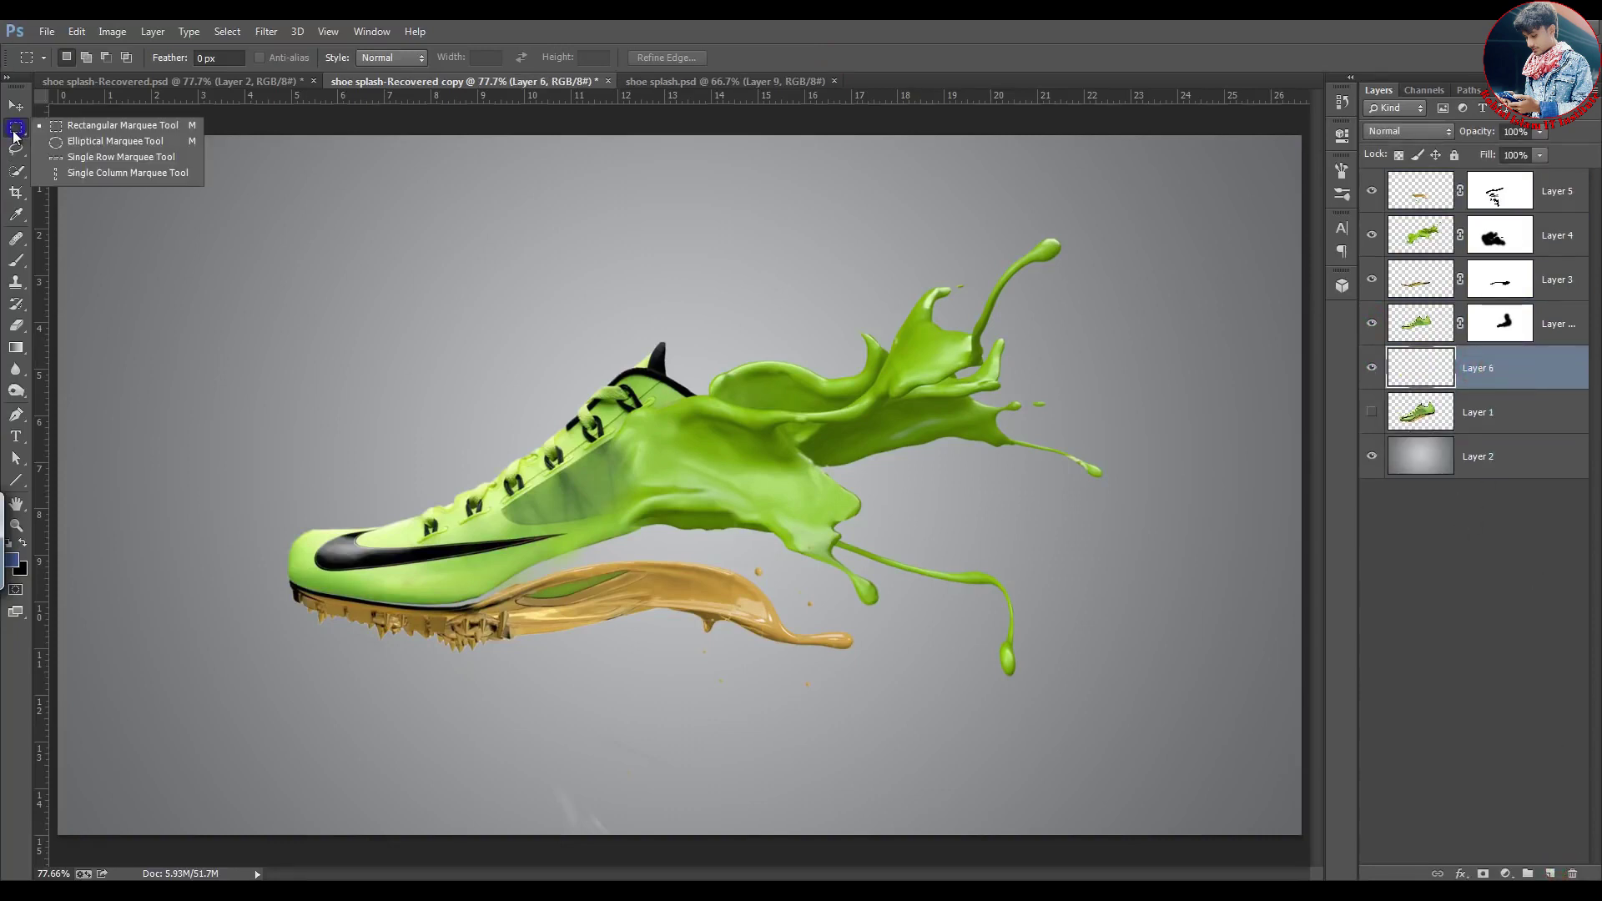
{"action": "left_click", "coordinate": [78, 142]}
{"action": "left_click_drag", "start_coordinate": [402, 345], "coordinate": [853, 351]}
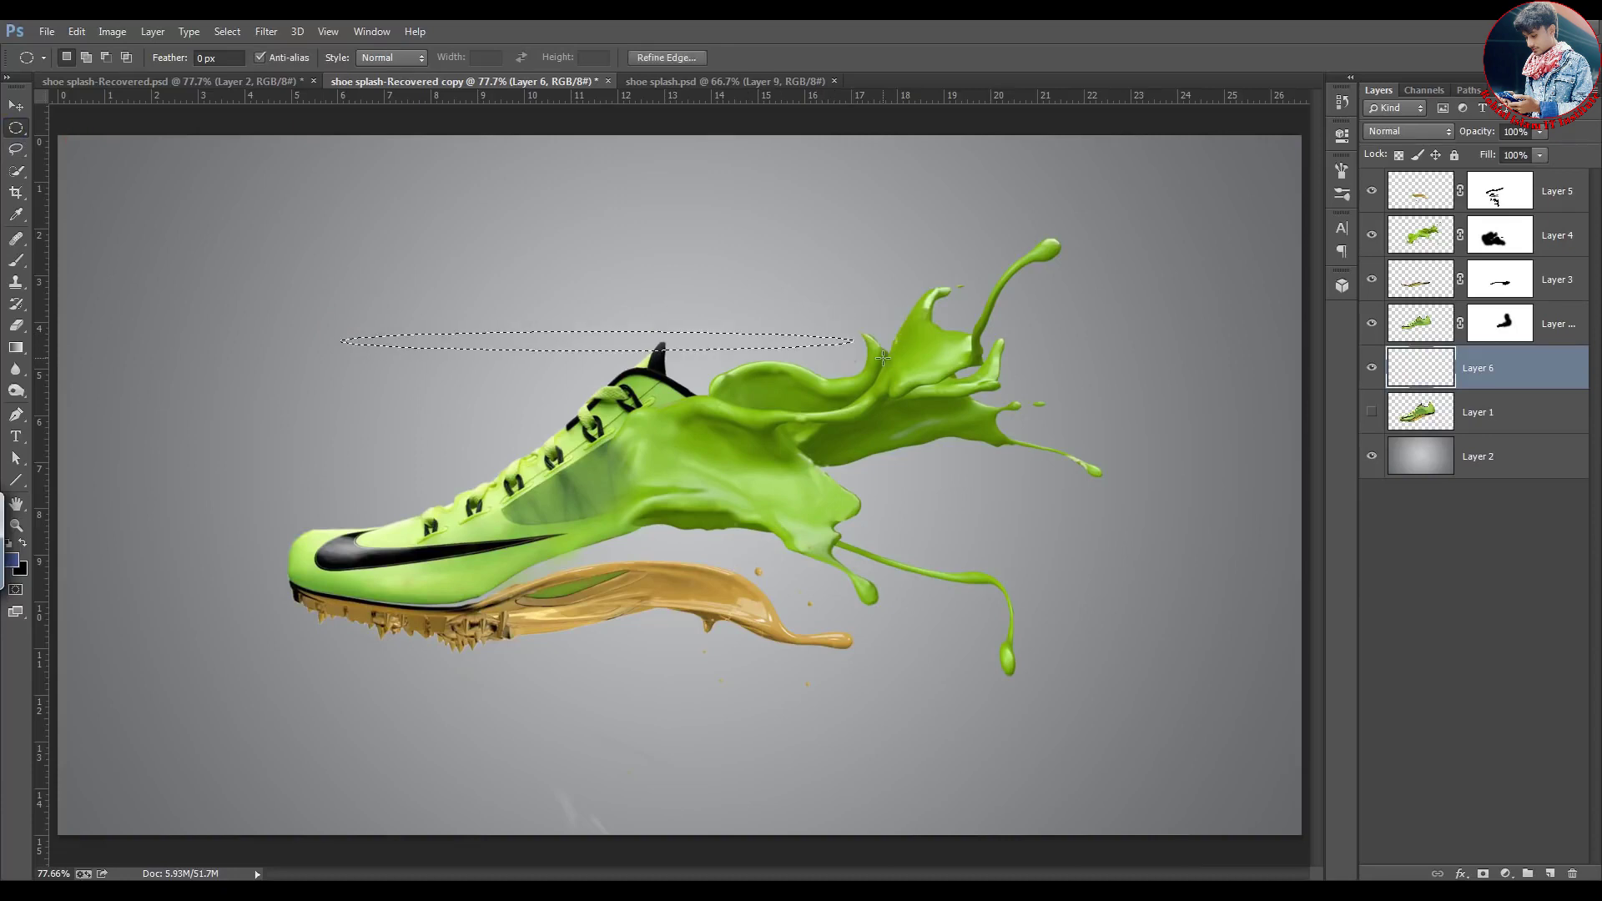
{"action": "key", "text": "alt+BackSpace"}
{"action": "key", "text": "ctrl+BackSpace"}
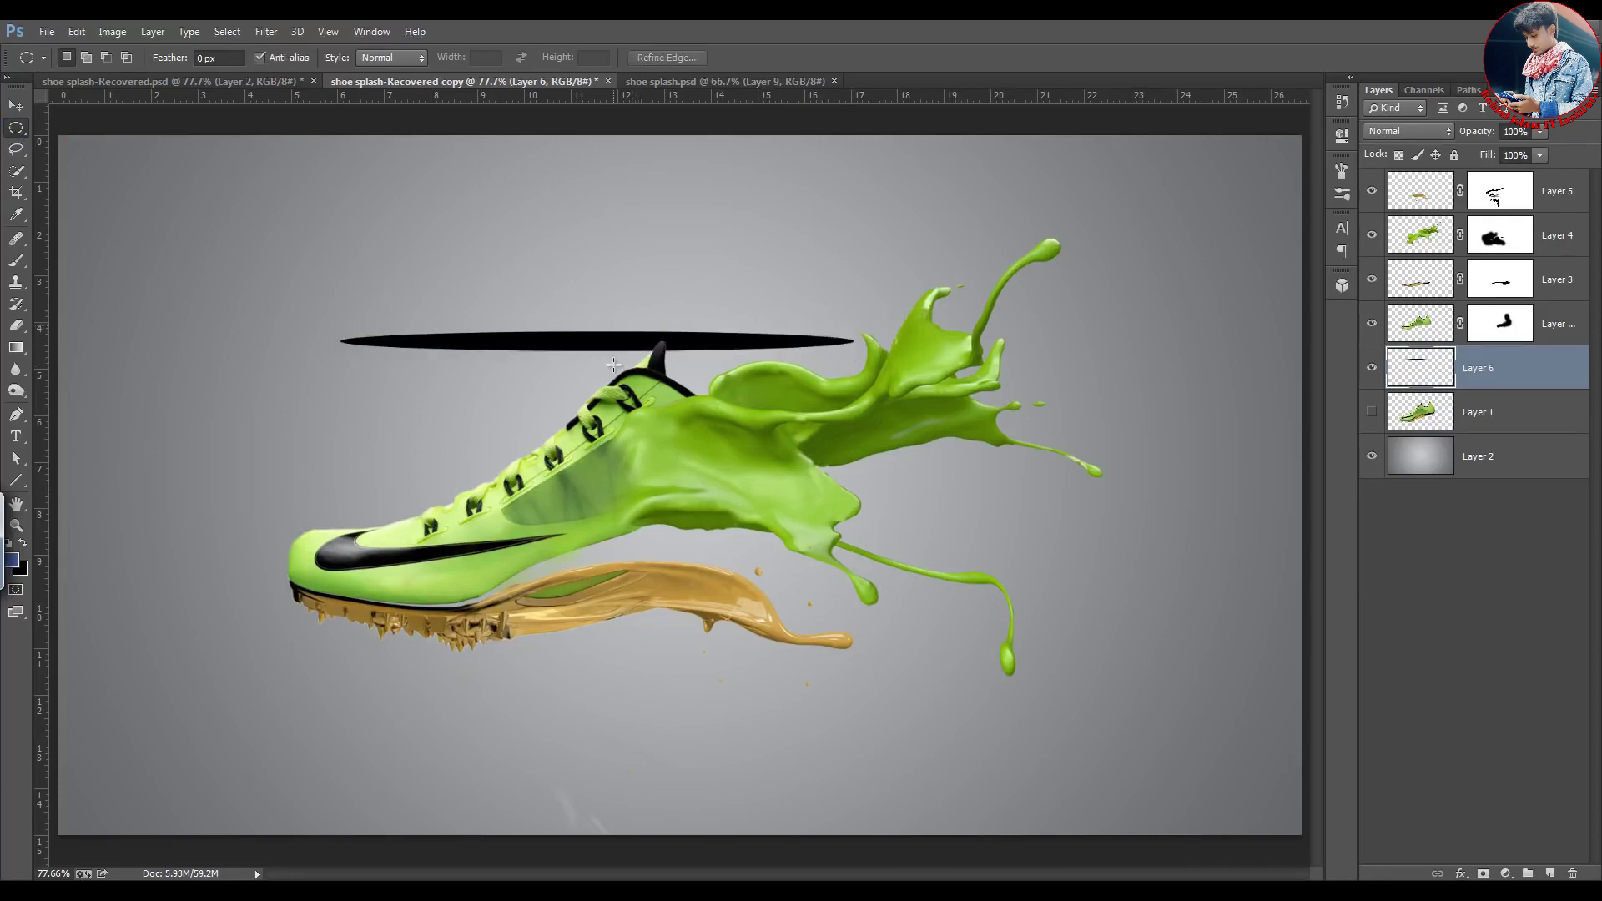
Move the black ellipse on Layer 6 below the shoe and stretch it at both ends so it spans from under the toe past the gold splash
{"action": "key", "text": "v"}
{"action": "left_click_drag", "start_coordinate": [613, 365], "coordinate": [652, 734]}
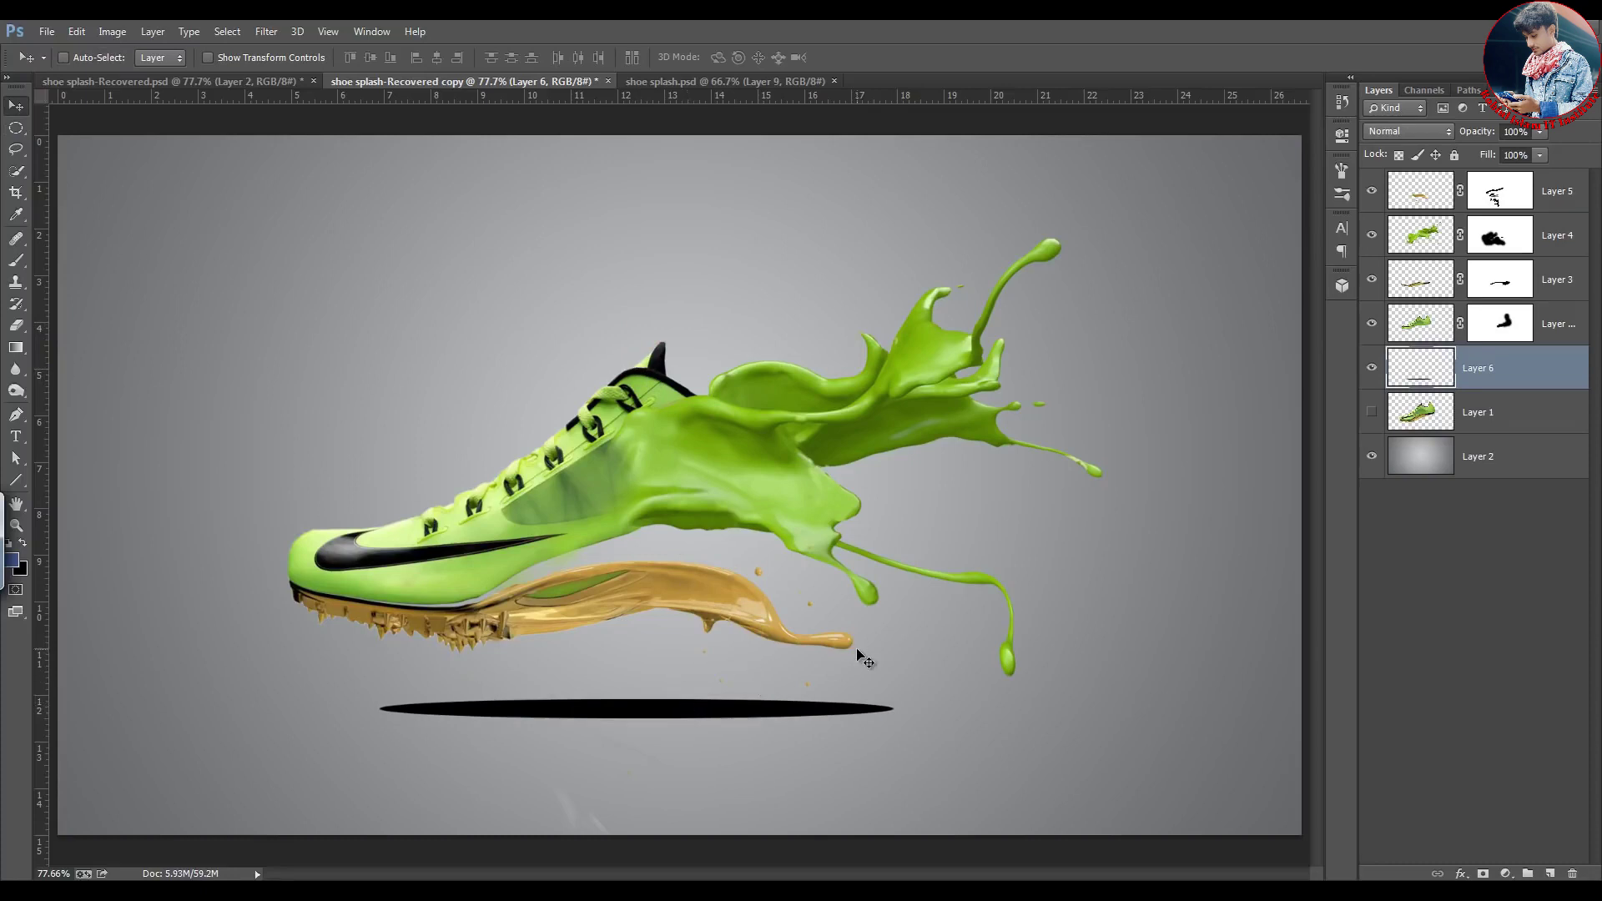
{"action": "key", "text": "ctrl+t"}
{"action": "left_click_drag", "start_coordinate": [937, 709], "coordinate": [955, 709]}
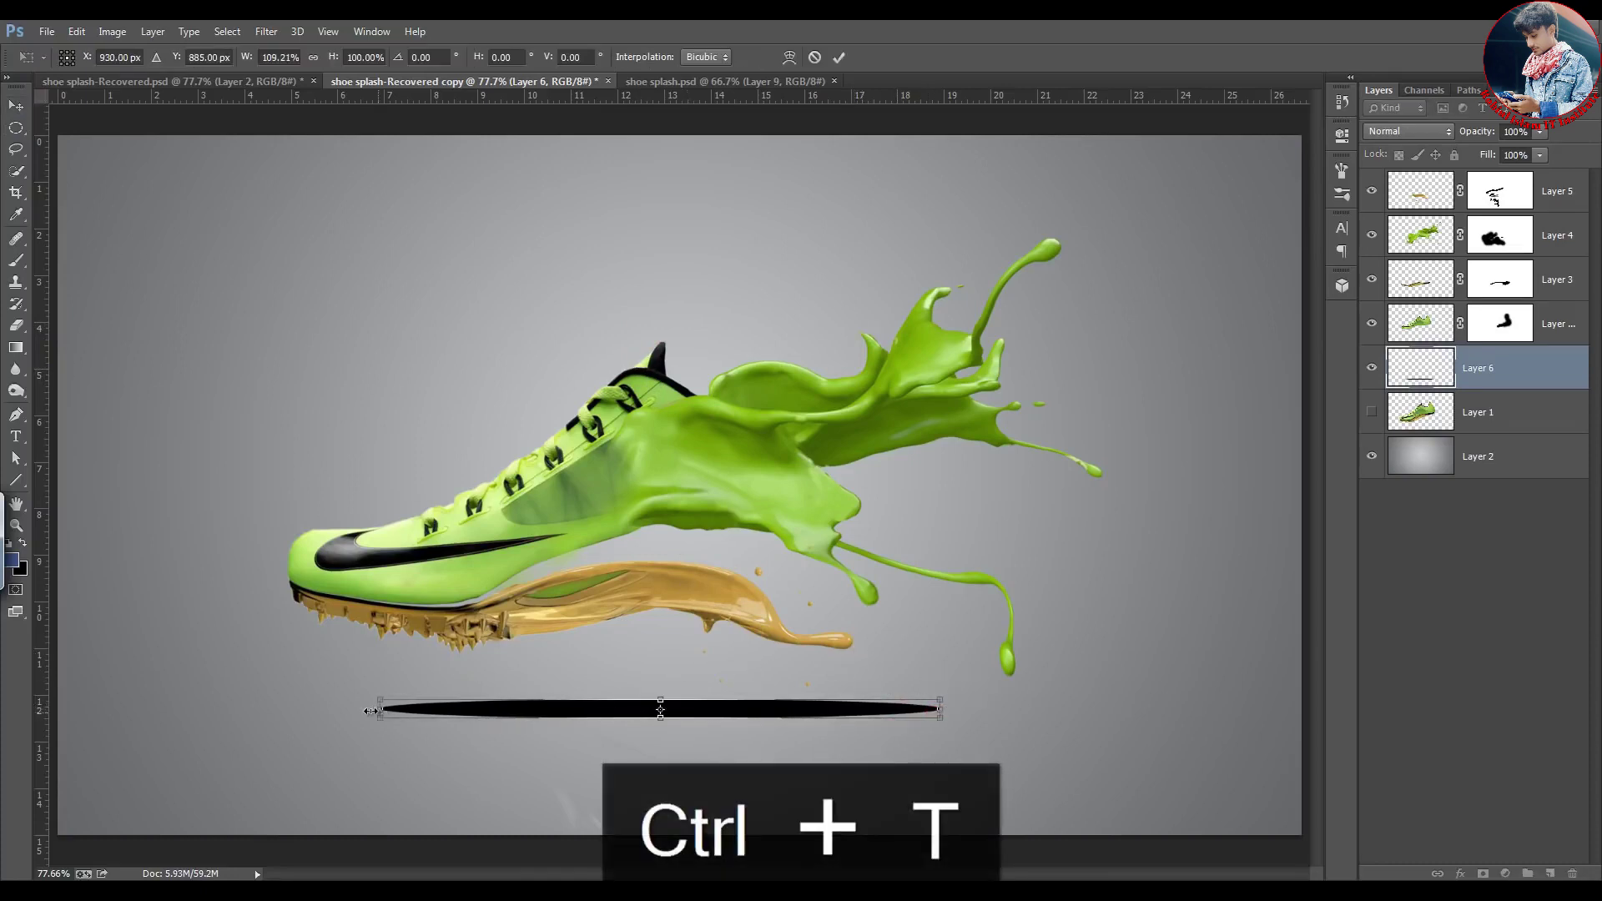
{"action": "left_click_drag", "start_coordinate": [347, 711], "coordinate": [301, 710]}
{"action": "left_click", "coordinate": [840, 57]}
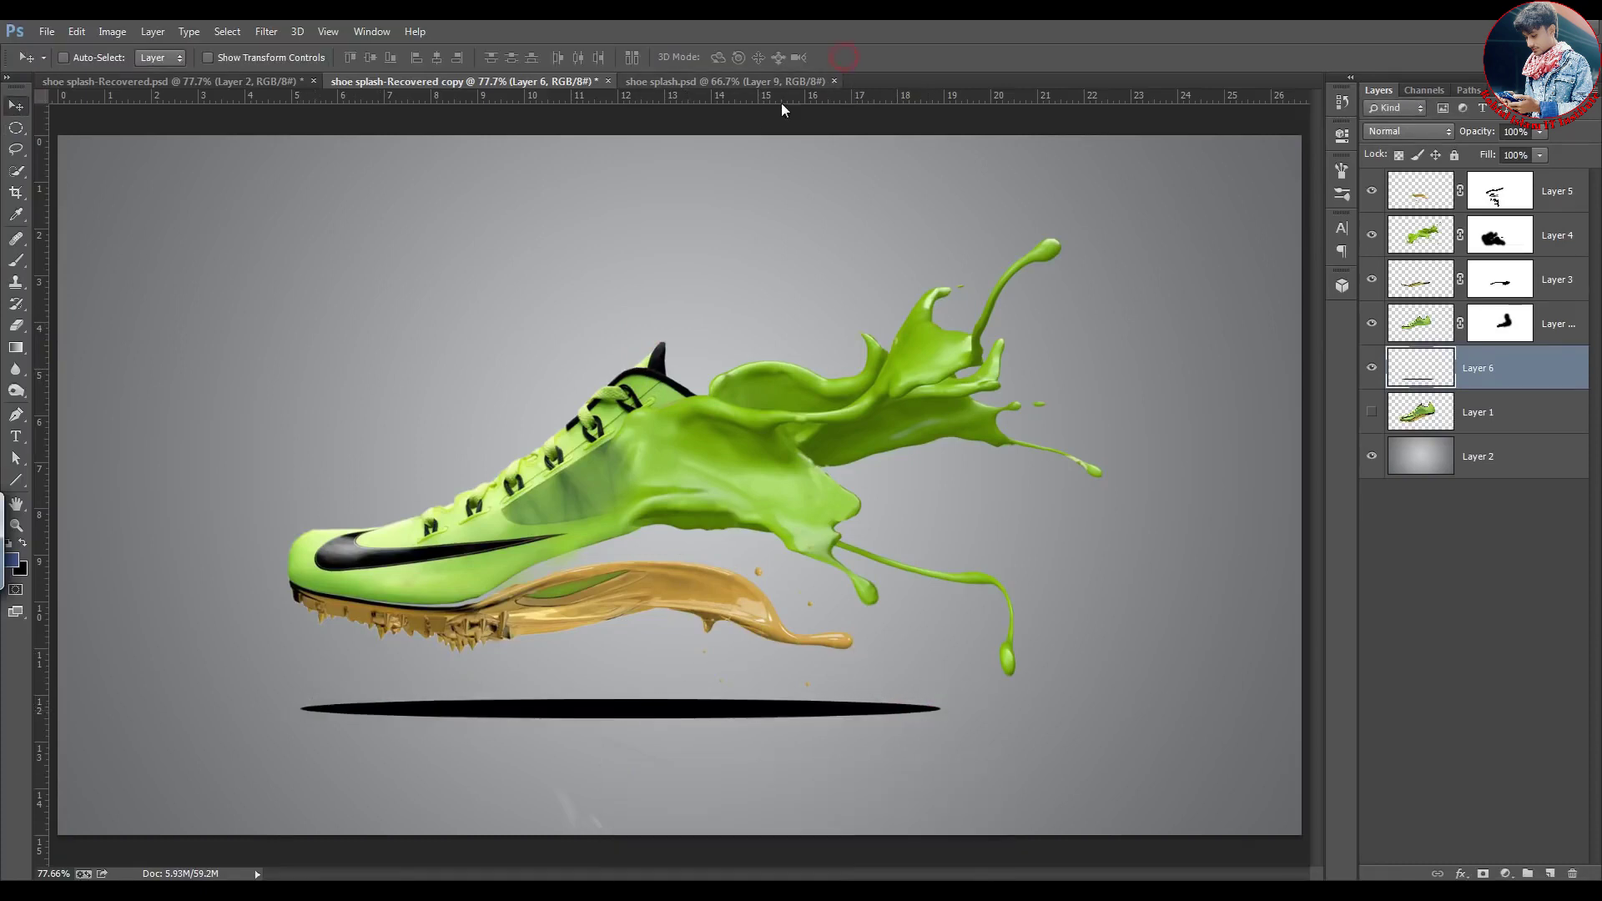
{"action": "left_click", "coordinate": [265, 31]}
{"action": "left_click", "coordinate": [161, 418]}
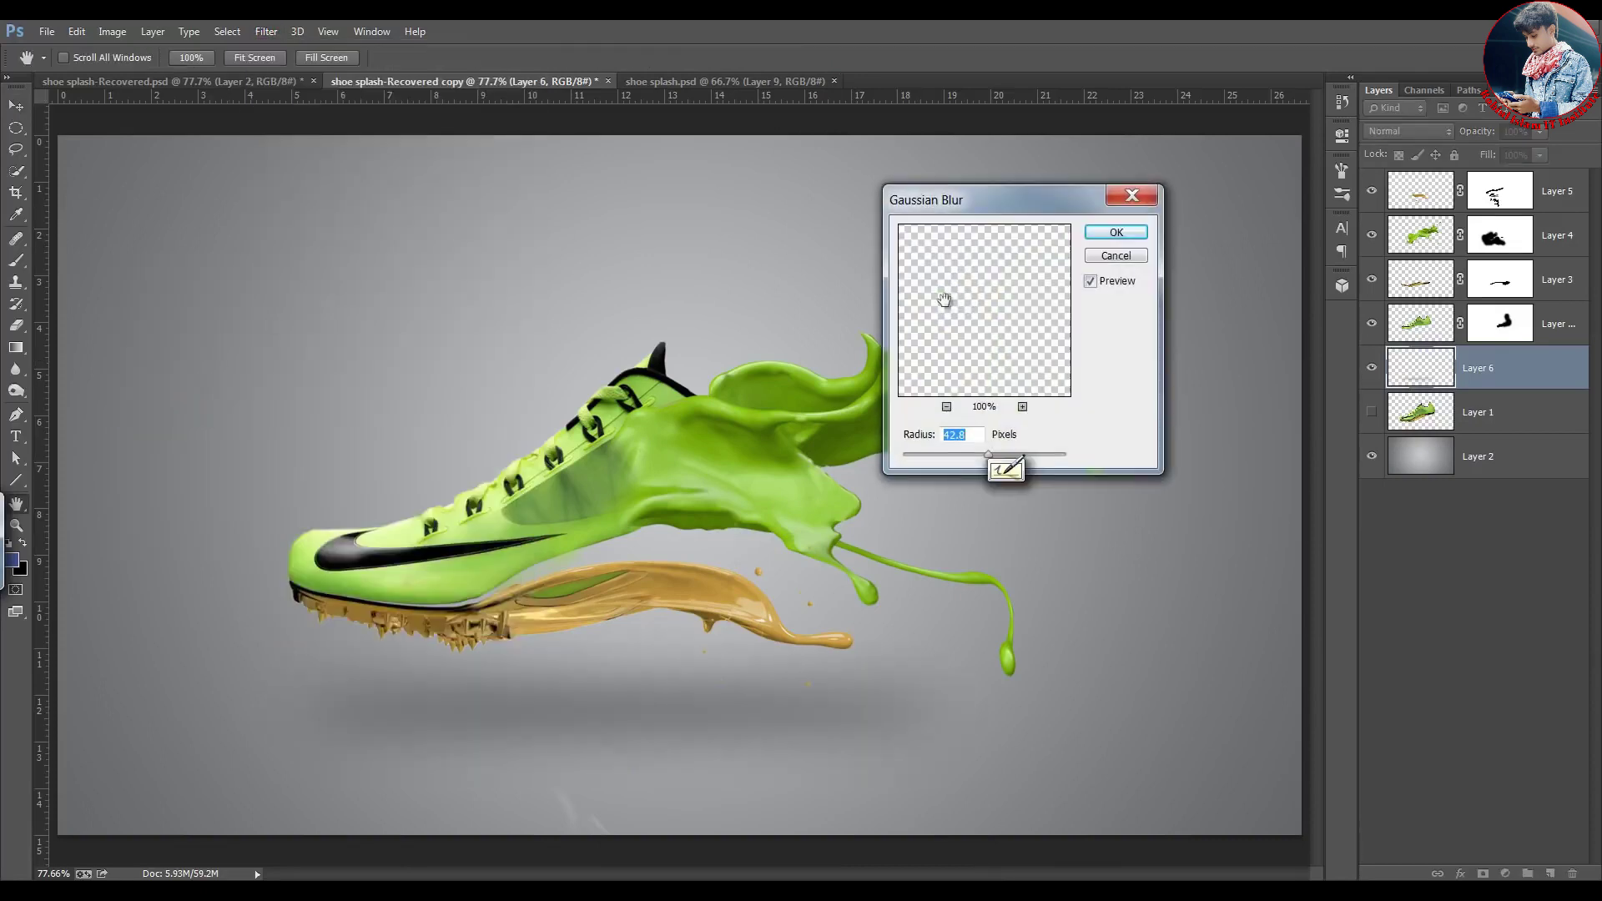
{"action": "left_click", "coordinate": [1115, 254]}
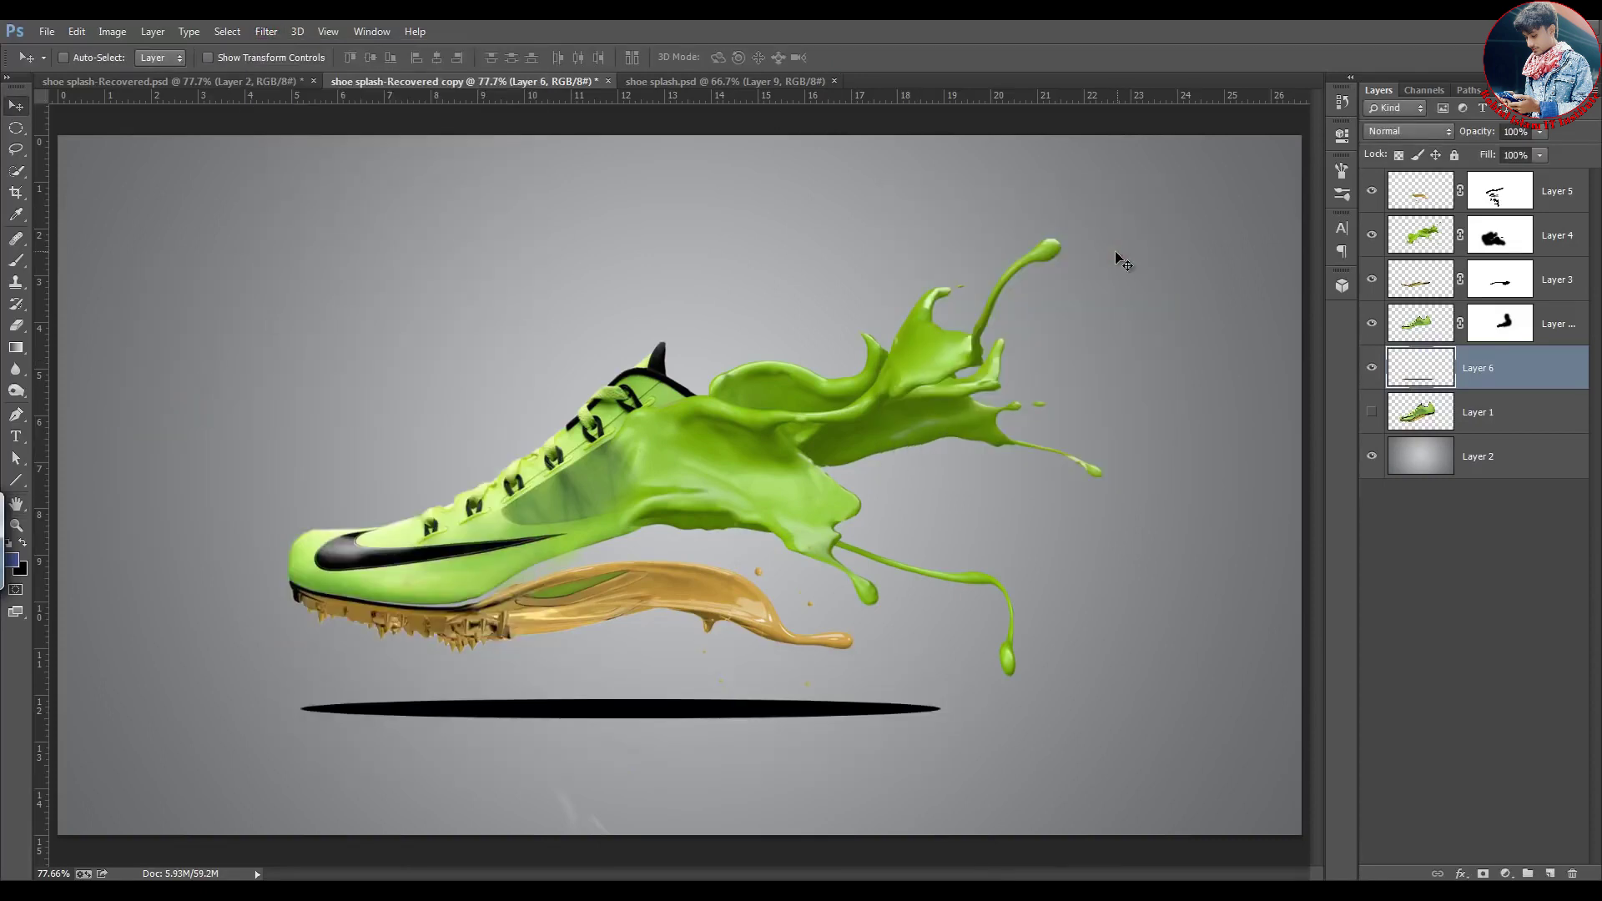
Duplicate the black ellipse on Layer 6, hide the copy and select the original Layer 6
{"action": "key", "text": "ctrl+j"}
{"action": "left_click", "coordinate": [1368, 410]}
{"action": "left_click", "coordinate": [1372, 368]}
{"action": "left_click", "coordinate": [1370, 409]}
{"action": "left_click", "coordinate": [1396, 408]}
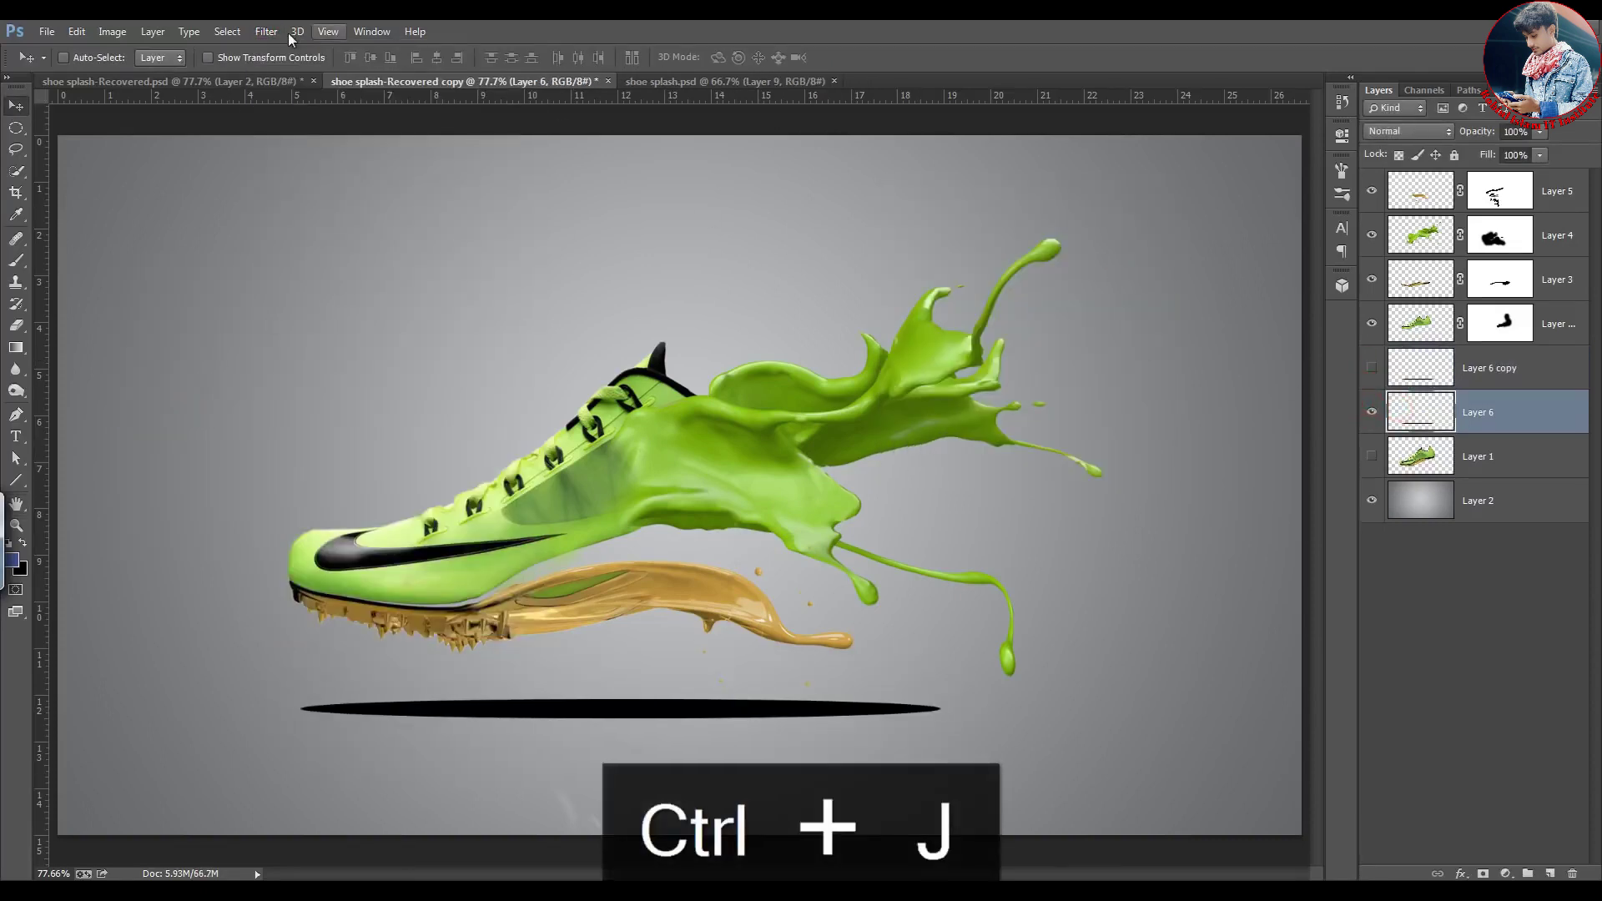
{"action": "left_click", "coordinate": [267, 33]}
{"action": "left_click", "coordinate": [288, 54]}
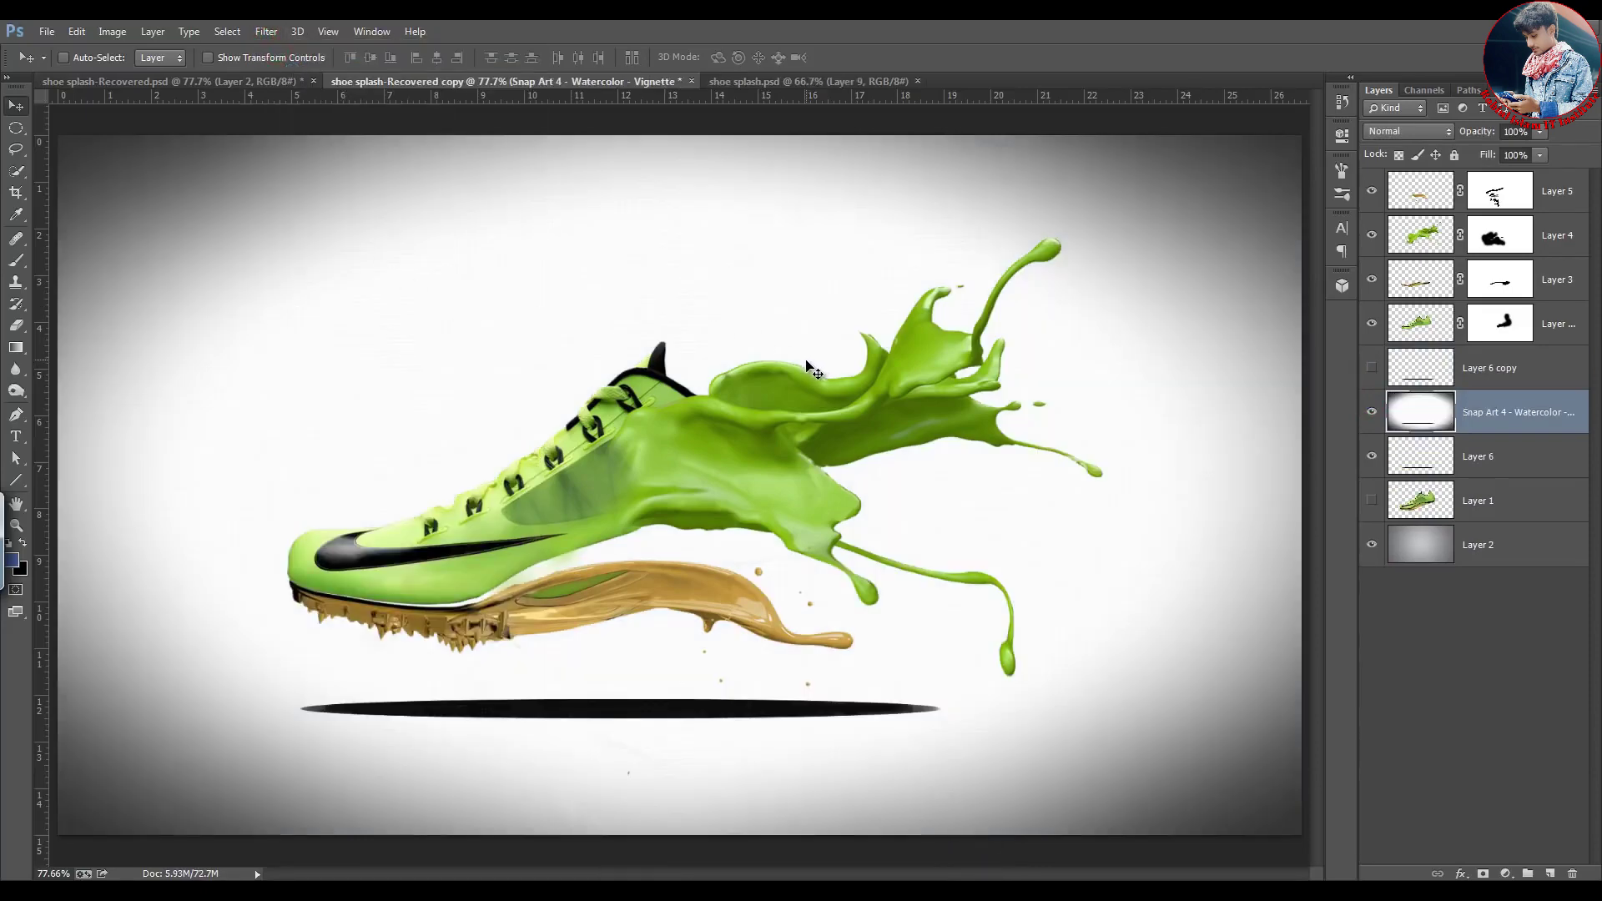
{"action": "key", "text": "ctrl+z"}
Soften the Layer 6 ellipse with a Gaussian Blur of about 14.1 pixels and lower the layer's opacity to a faint shadow
{"action": "left_click", "coordinate": [267, 32]}
{"action": "mouse_move", "coordinate": [359, 265]}
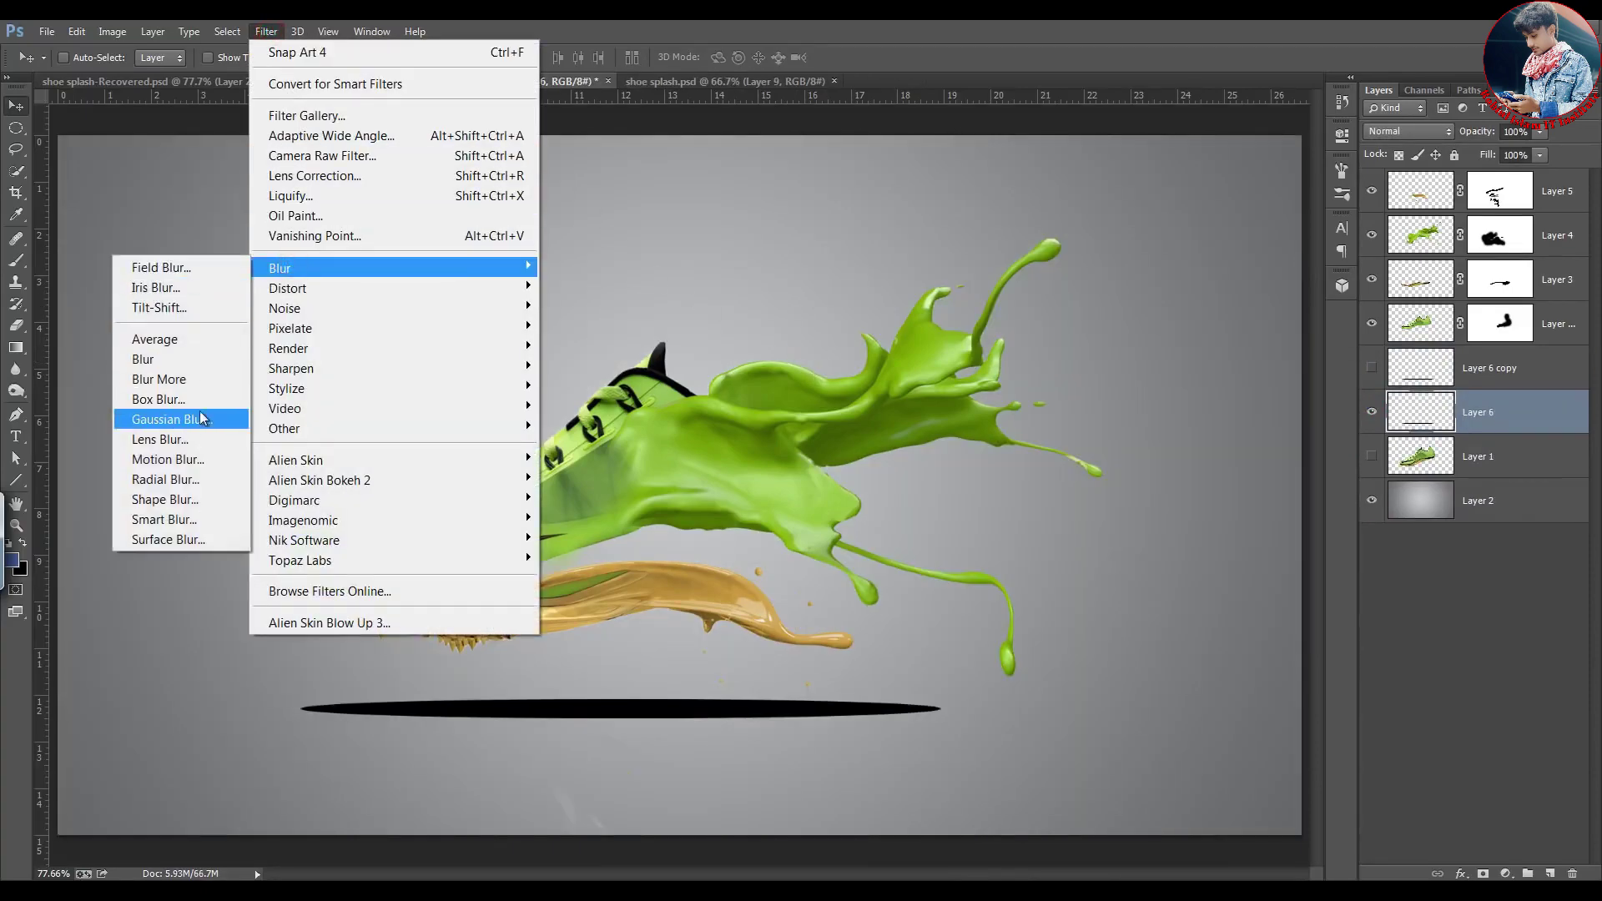
{"action": "left_click", "coordinate": [161, 311]}
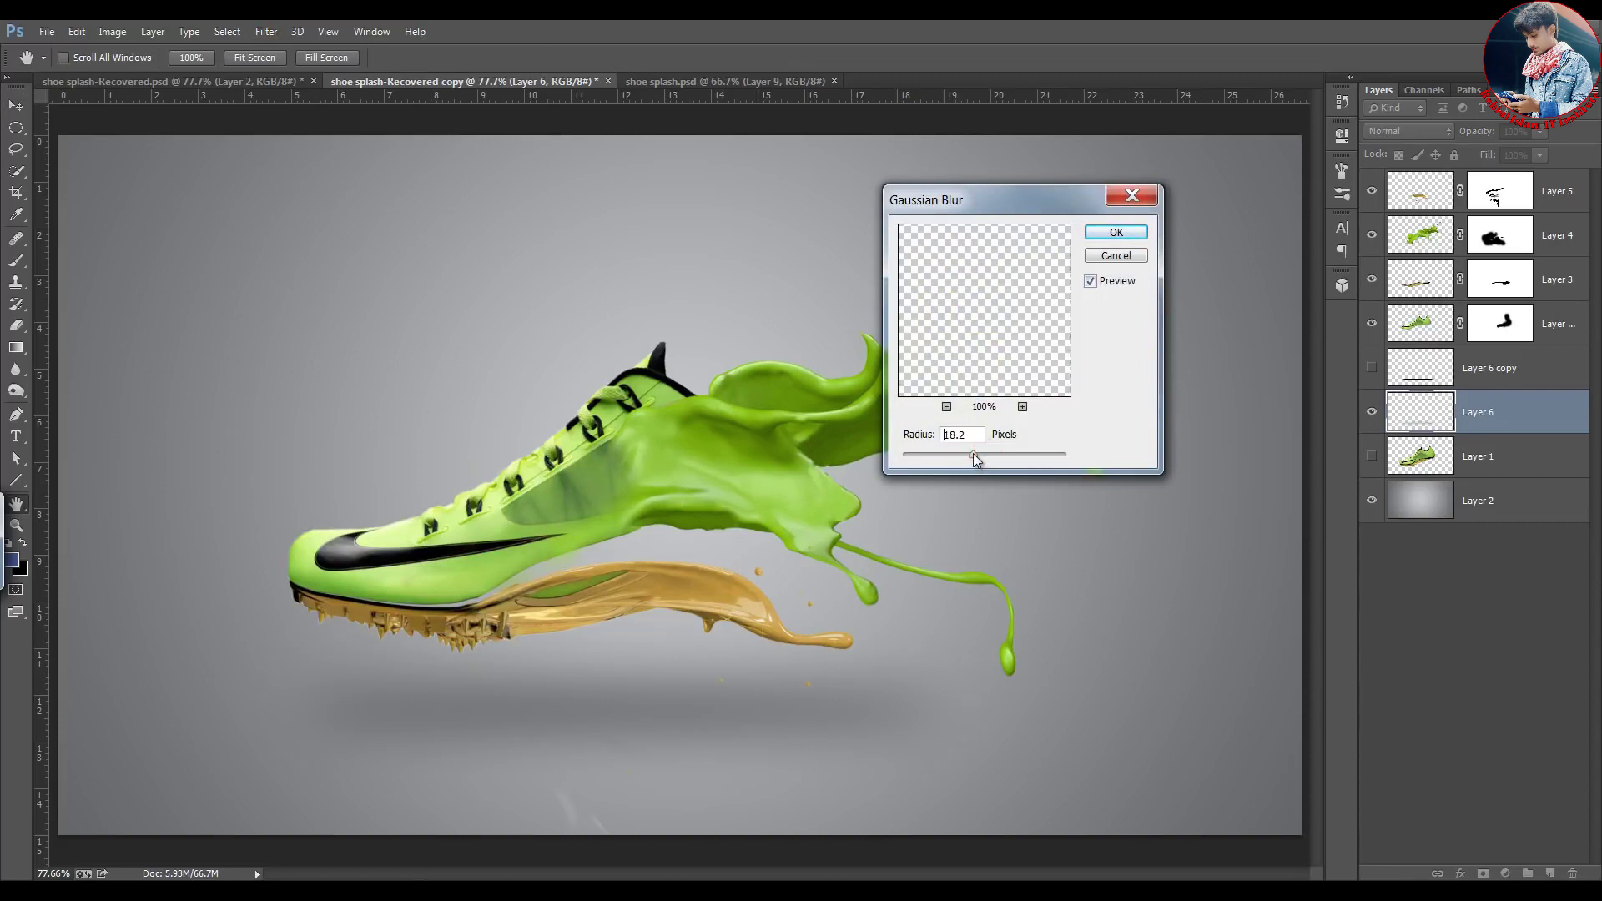
{"action": "left_click_drag", "start_coordinate": [976, 458], "coordinate": [975, 458]}
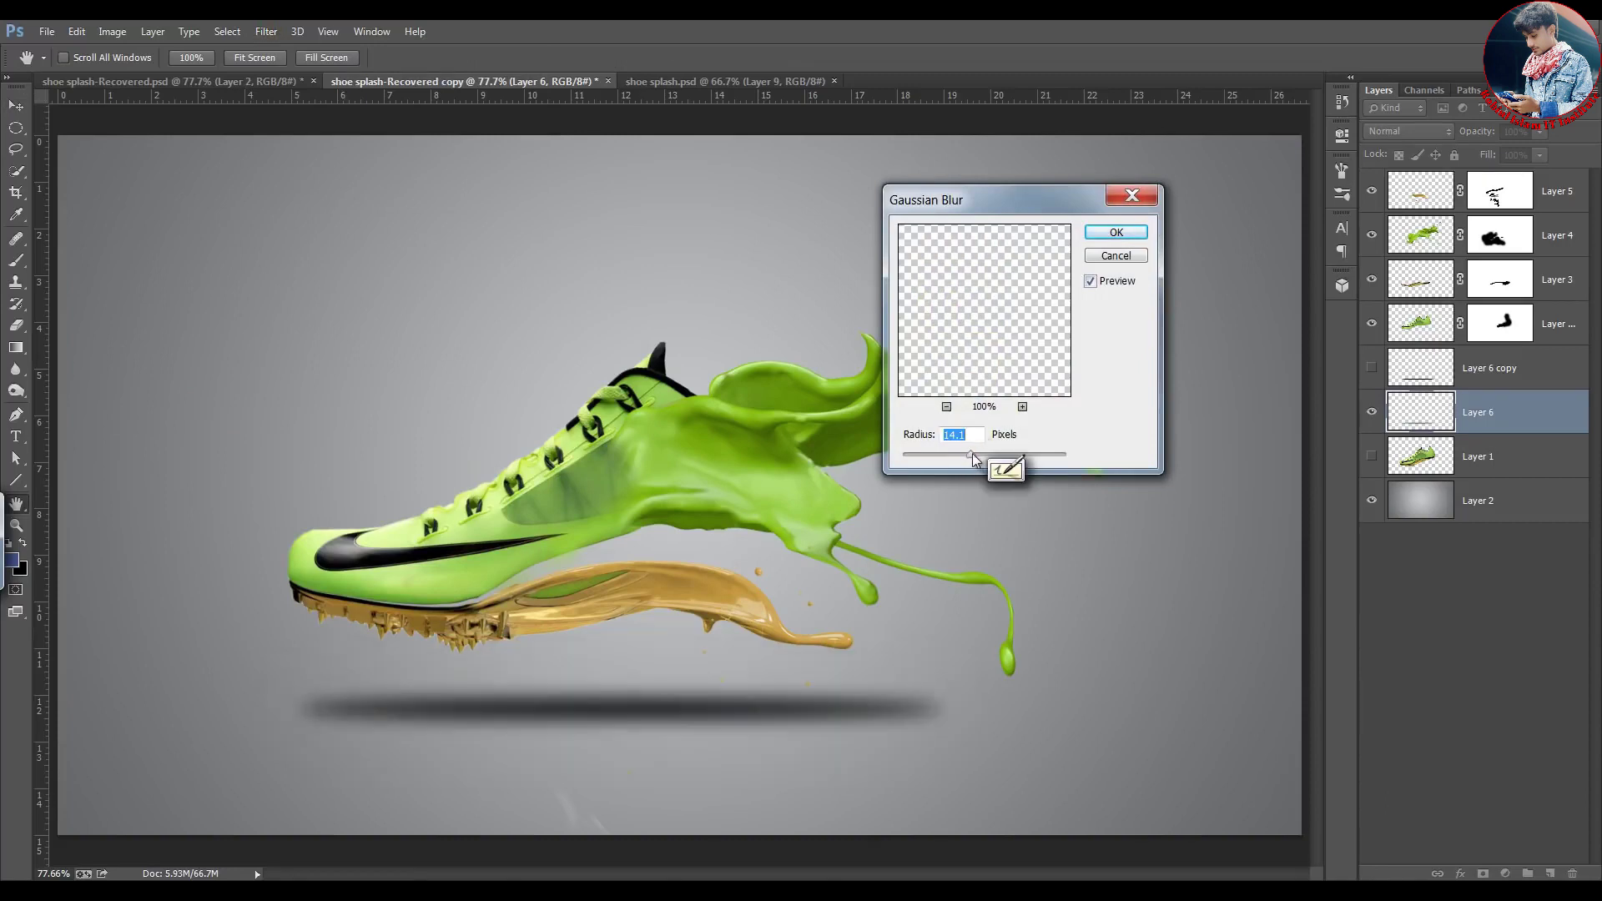
{"action": "left_click", "coordinate": [1127, 234]}
{"action": "key", "text": "v"}
{"action": "left_click_drag", "start_coordinate": [1481, 136], "coordinate": [1407, 133]}
Show Layer 6 copy at 17% opacity and scale its ellipse to about 83% in width and height around its center
{"action": "left_click", "coordinate": [1372, 367]}
{"action": "left_click", "coordinate": [1419, 367]}
{"action": "key", "text": "ctrl+t"}
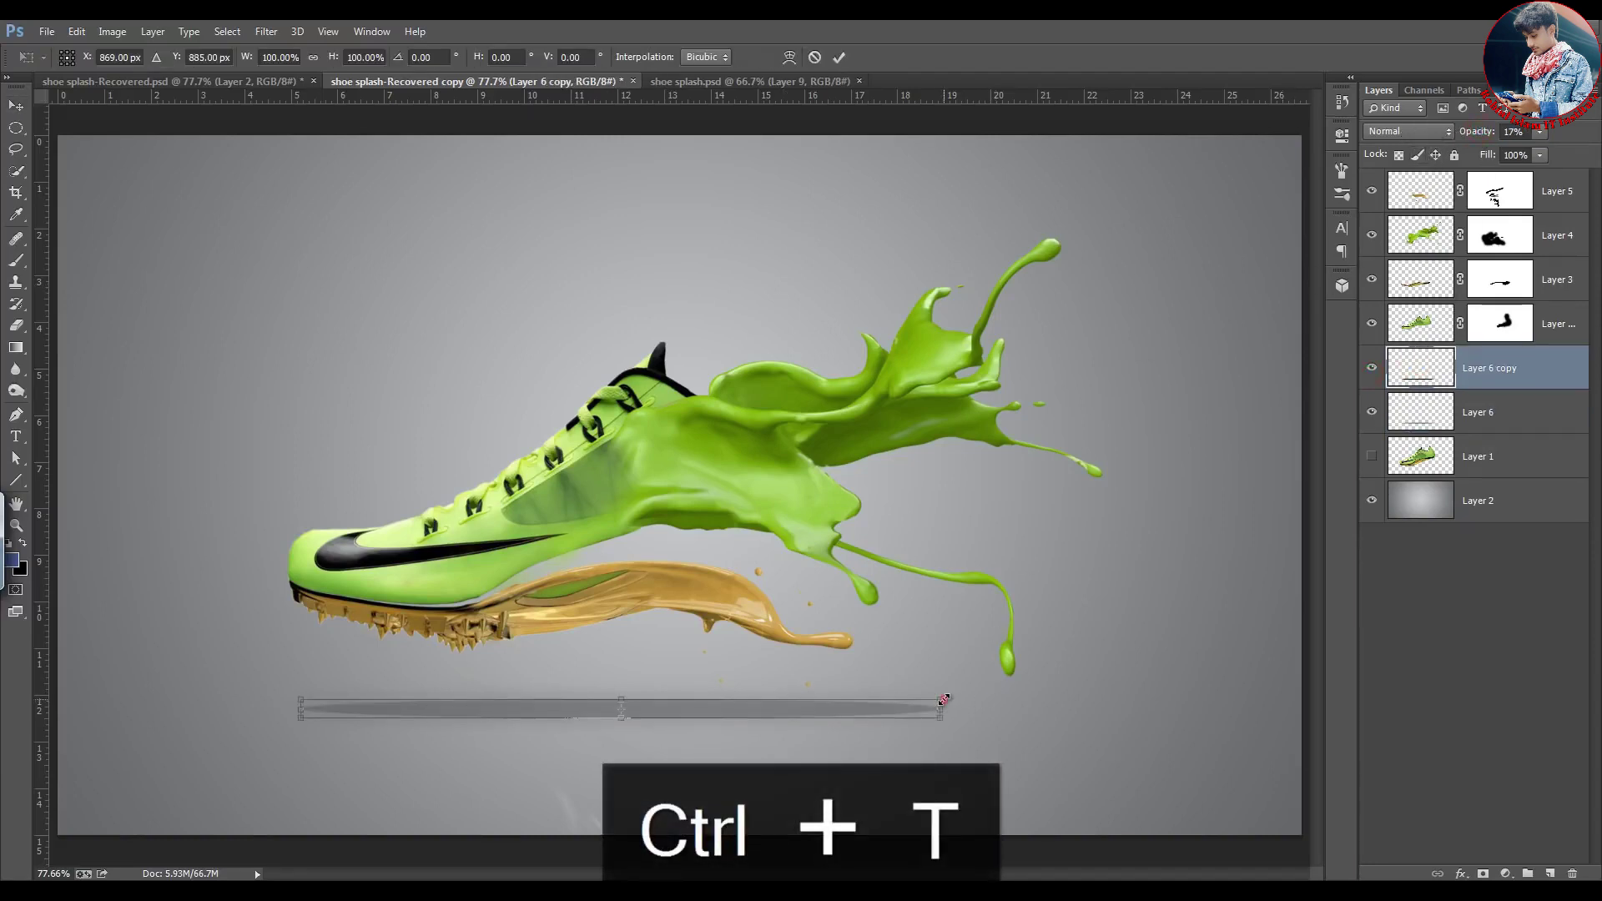
{"action": "left_click_drag", "start_coordinate": [916, 712], "coordinate": [887, 711]}
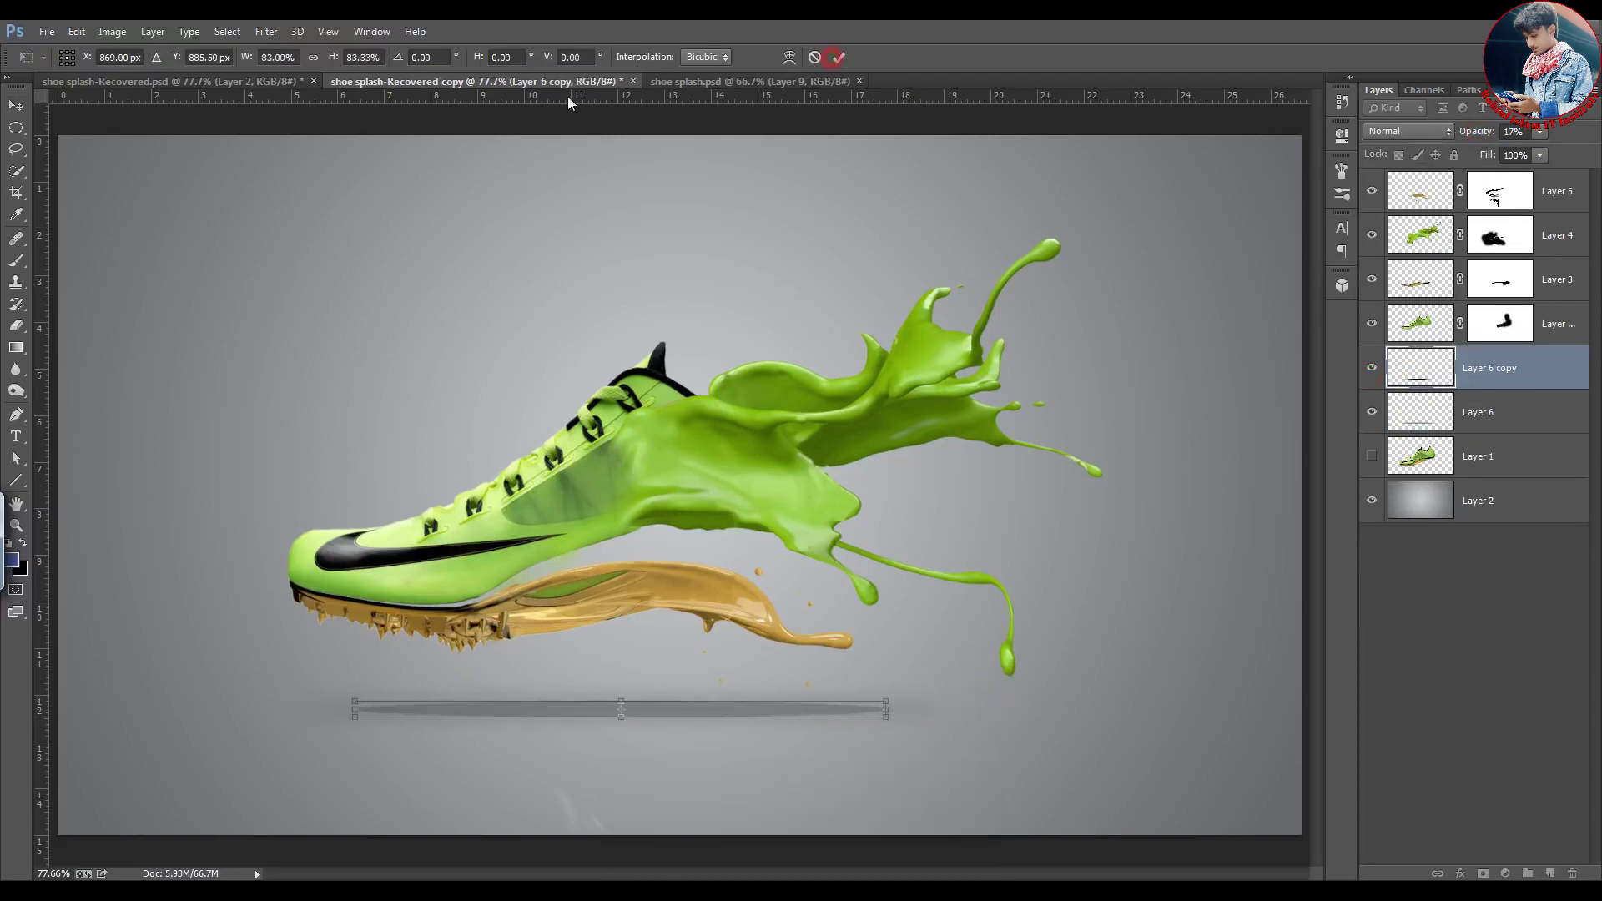
{"action": "left_click", "coordinate": [839, 57]}
Apply a Gaussian Blur of about 5.5 pixels to Layer 6 copy and lower its opacity to 3%
{"action": "left_click", "coordinate": [266, 31]}
{"action": "mouse_move", "coordinate": [293, 268]}
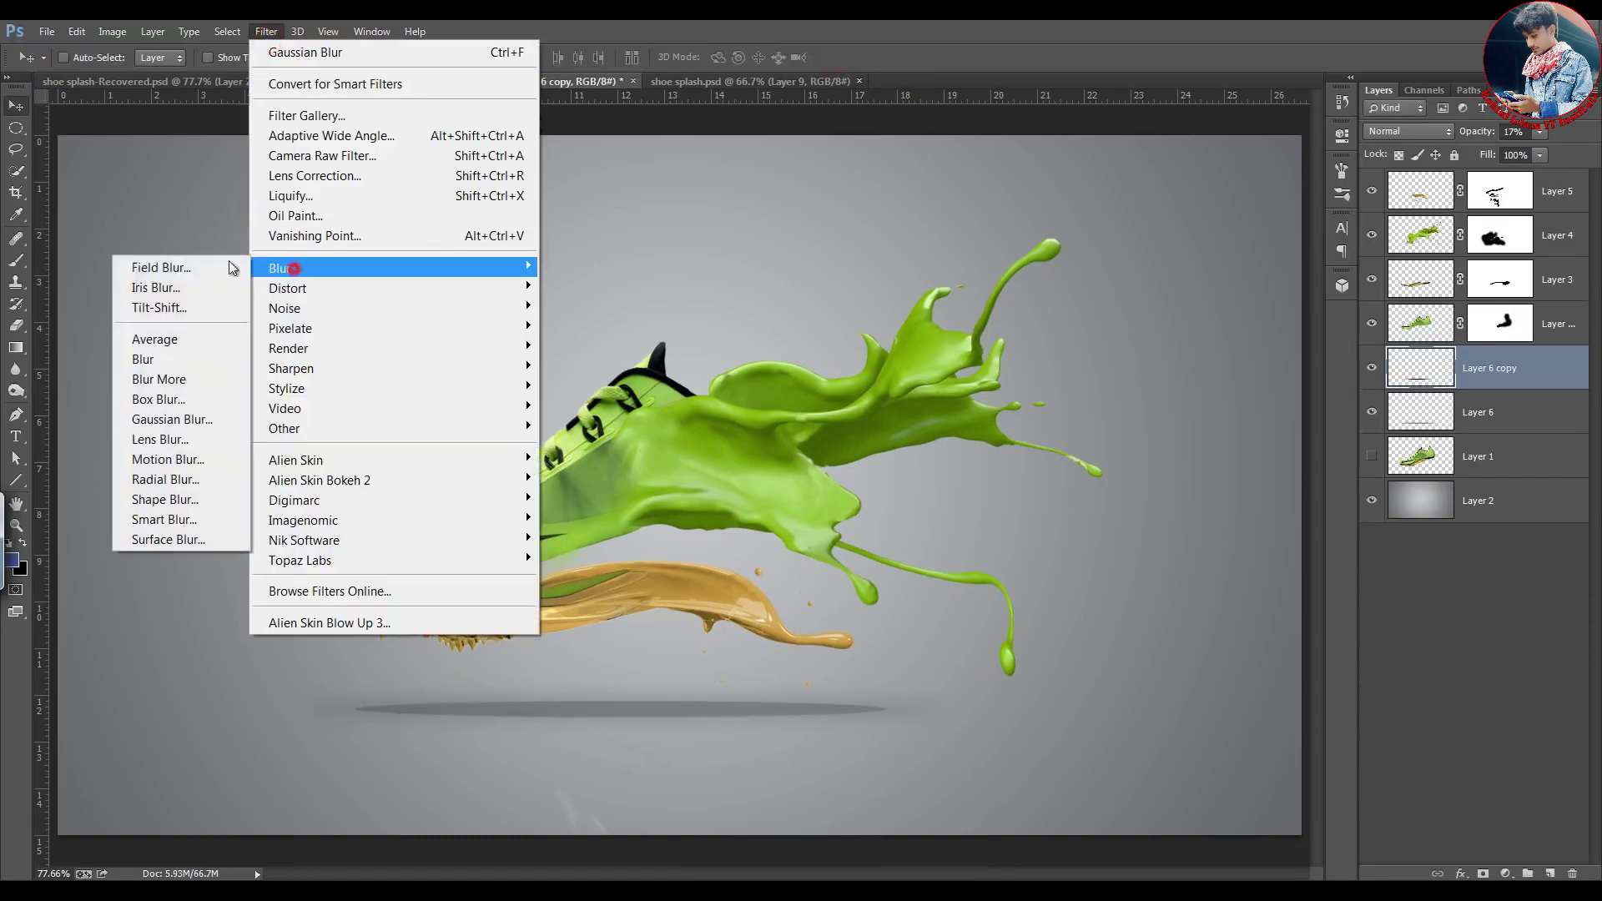
{"action": "left_click", "coordinate": [197, 418]}
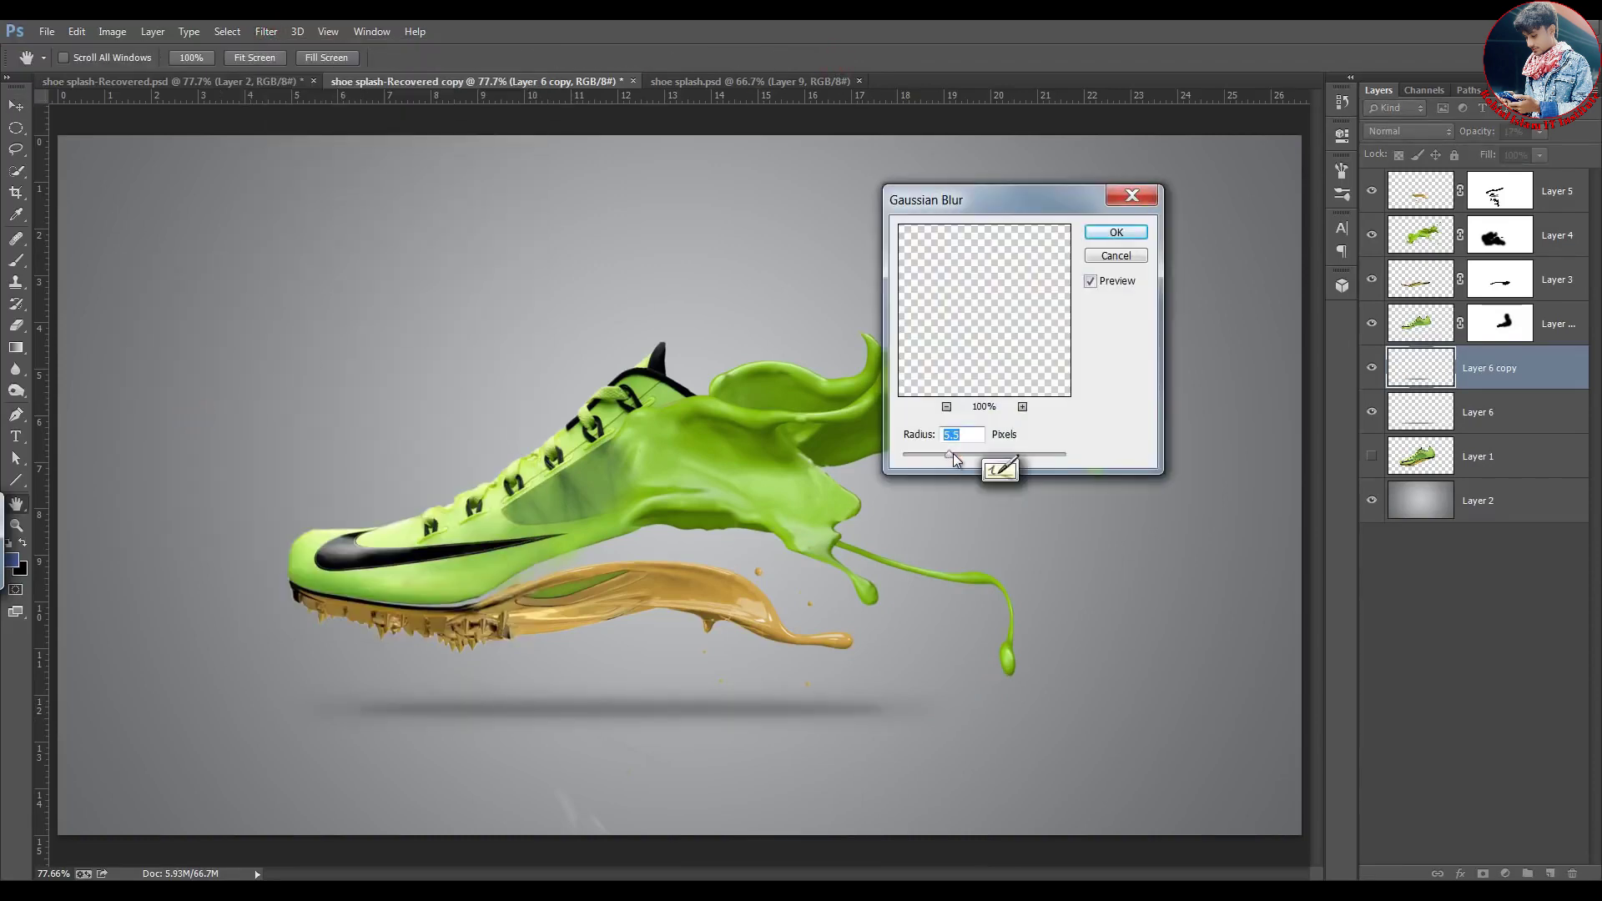
{"action": "left_click", "coordinate": [1118, 233]}
{"action": "left_click_drag", "start_coordinate": [1466, 135], "coordinate": [1463, 136]}
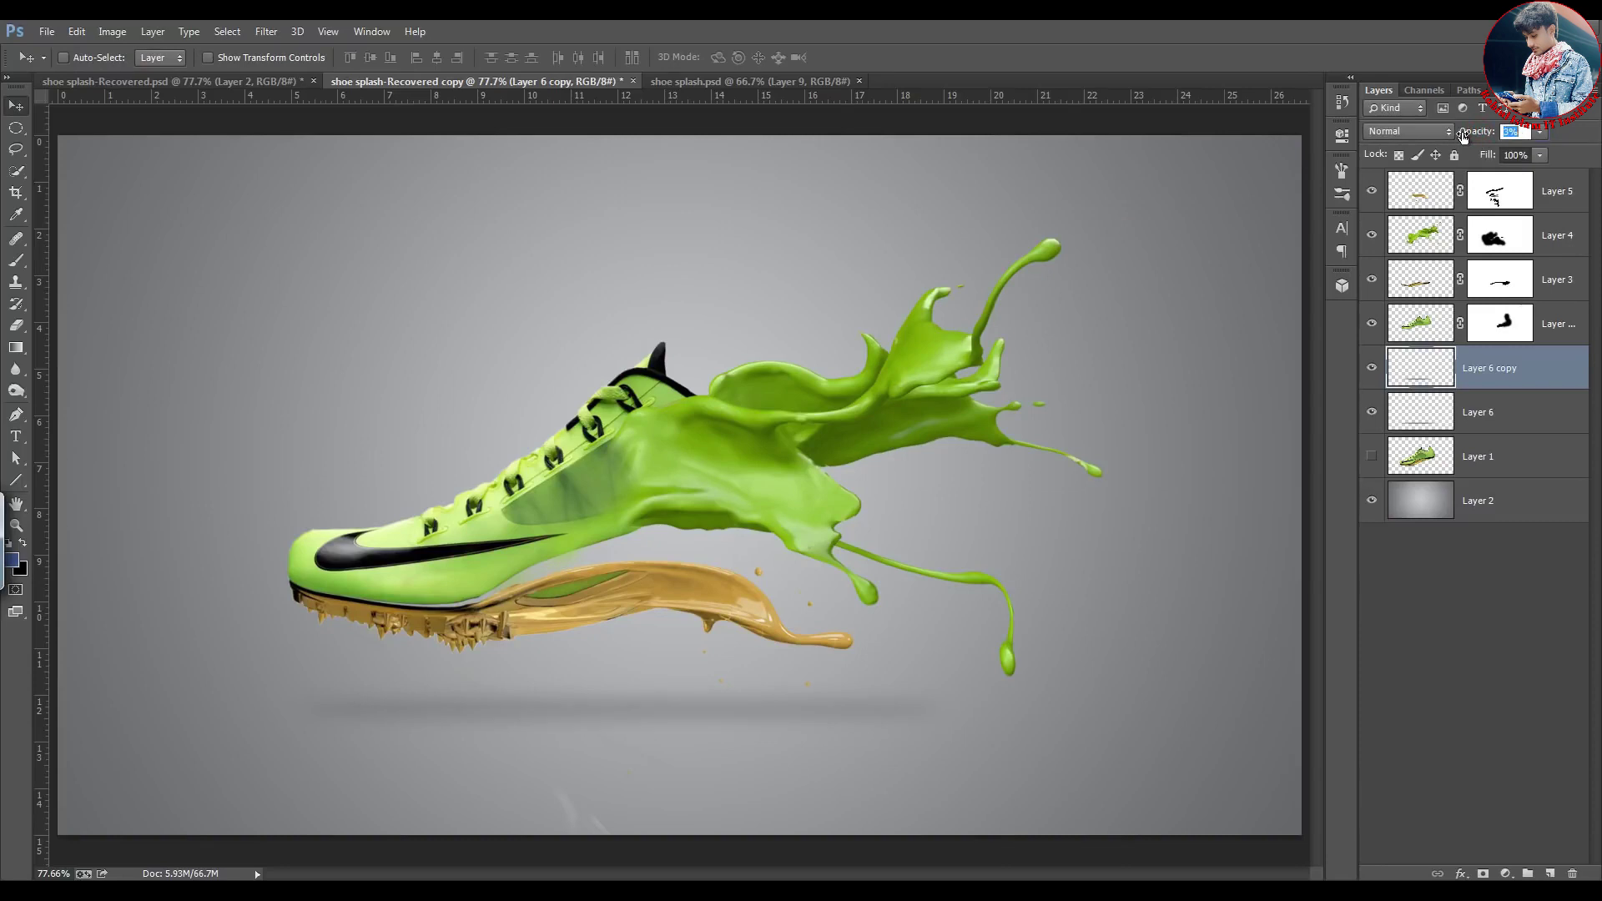
Add a Hue/Saturation adjustment above the background Layer 2 with Colorize on, hue about 187 and saturation 25
{"action": "left_click", "coordinate": [1477, 501]}
{"action": "key", "text": "b"}
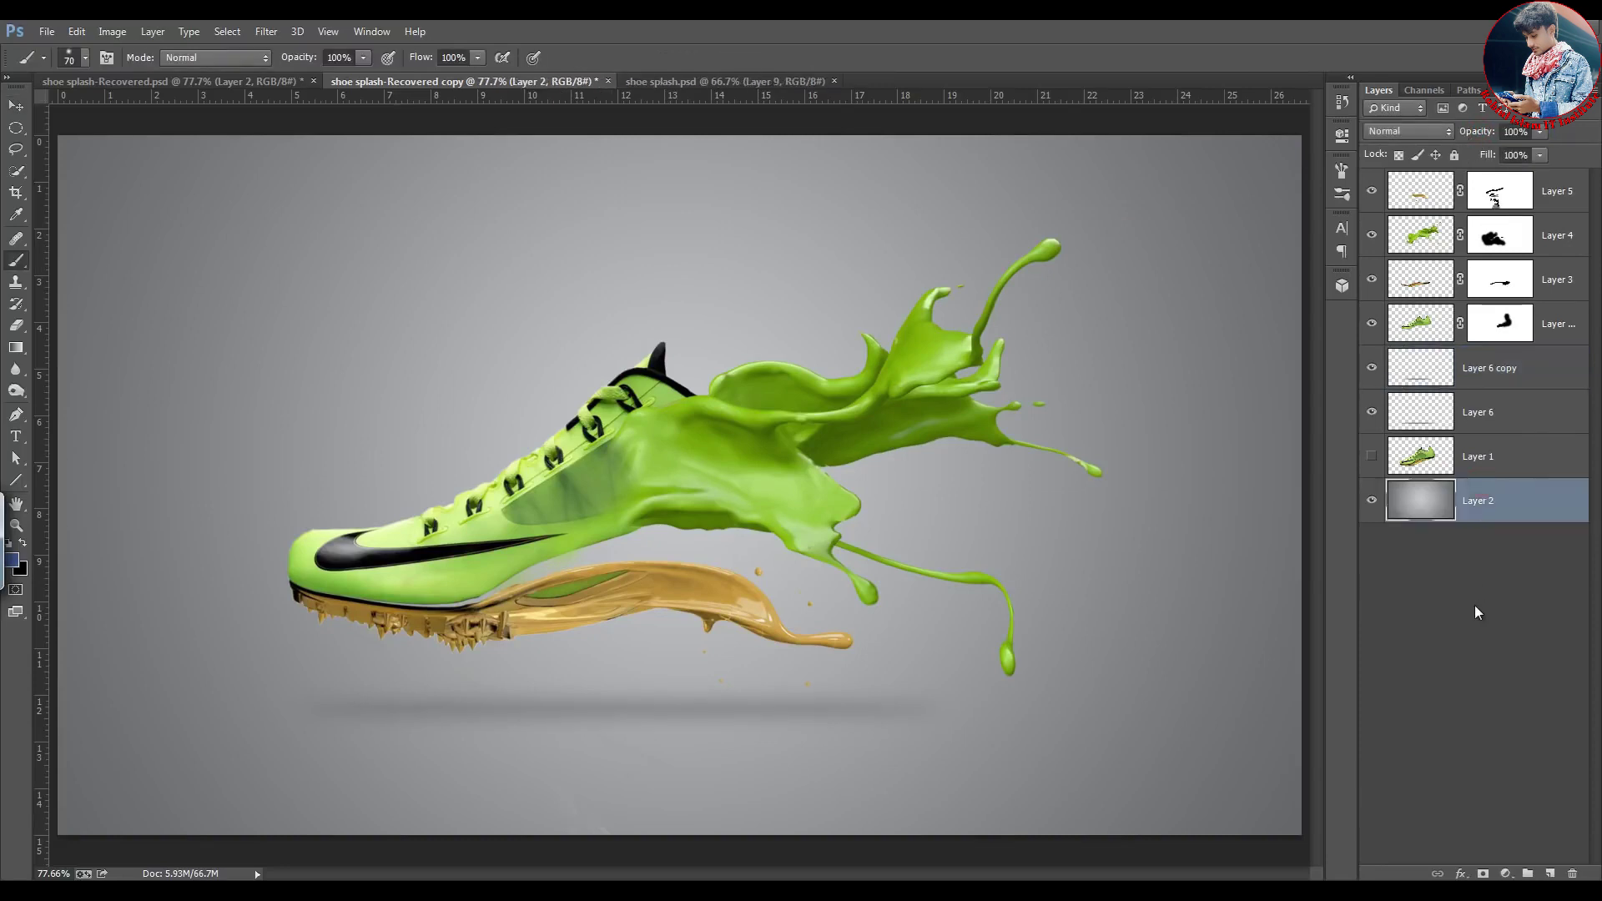
{"action": "left_click", "coordinate": [1506, 874]}
{"action": "left_click", "coordinate": [1472, 656]}
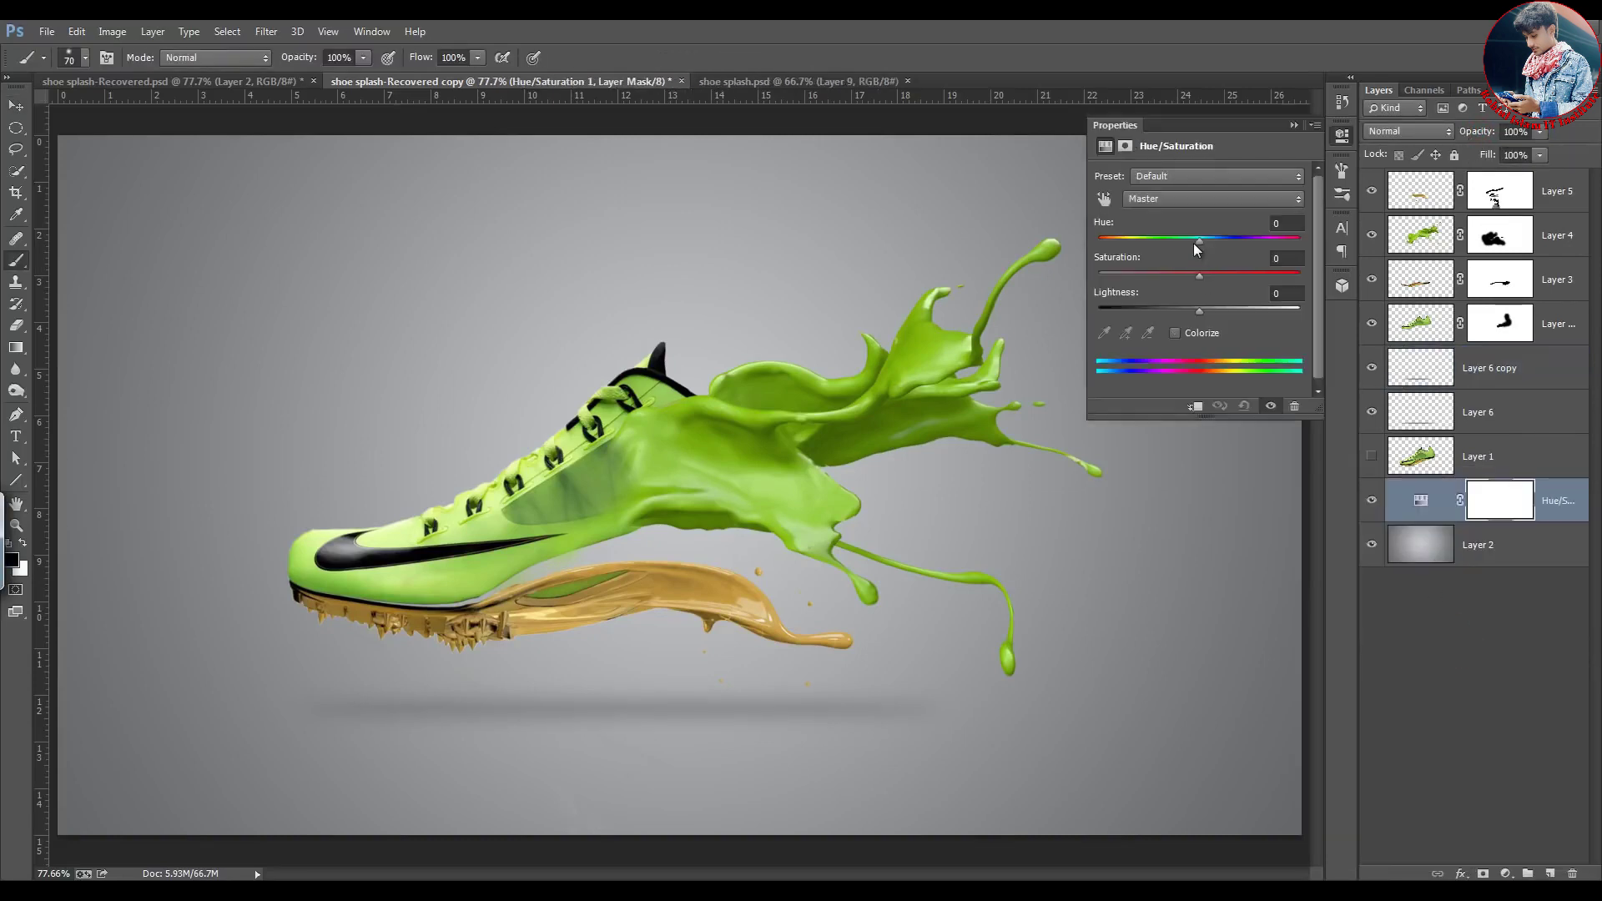
{"action": "left_click_drag", "start_coordinate": [1259, 252], "coordinate": [1120, 249]}
{"action": "left_click", "coordinate": [1177, 332]}
{"action": "mouse_move", "coordinate": [1227, 241]}
{"action": "left_mouse_down"}
{"action": "mouse_move", "coordinate": [1124, 249]}
{"action": "mouse_move", "coordinate": [1209, 254]}
{"action": "mouse_move", "coordinate": [1215, 239]}
{"action": "left_mouse_up"}
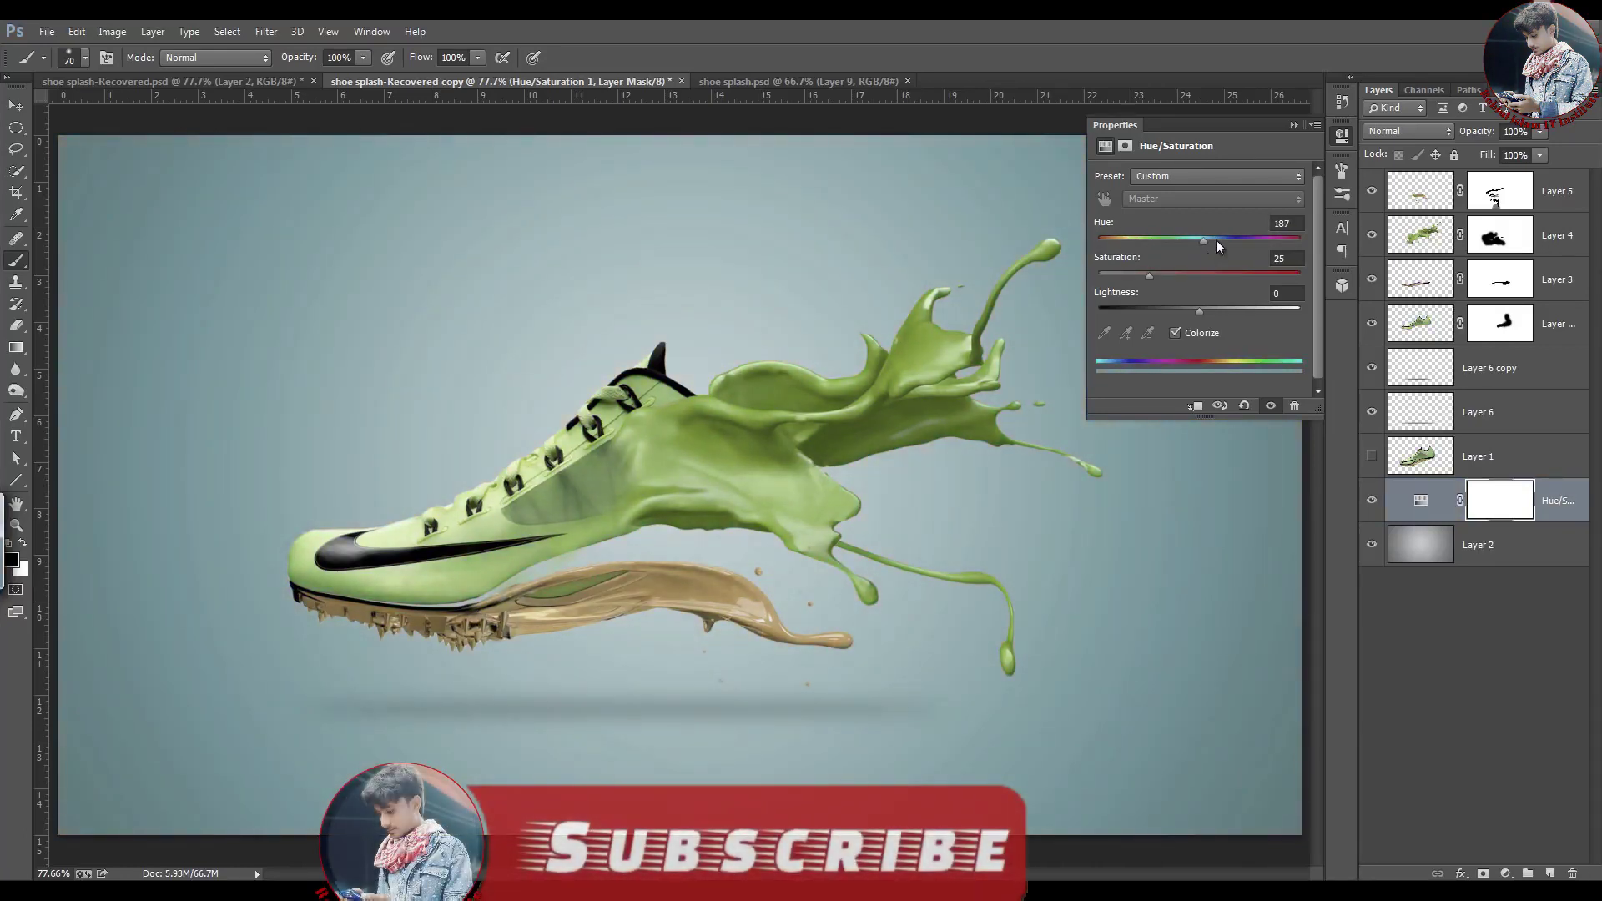
{"action": "left_click", "coordinate": [1295, 125]}
Select the Layer 6 copy shadow layer
{"action": "left_click", "coordinate": [1491, 385]}
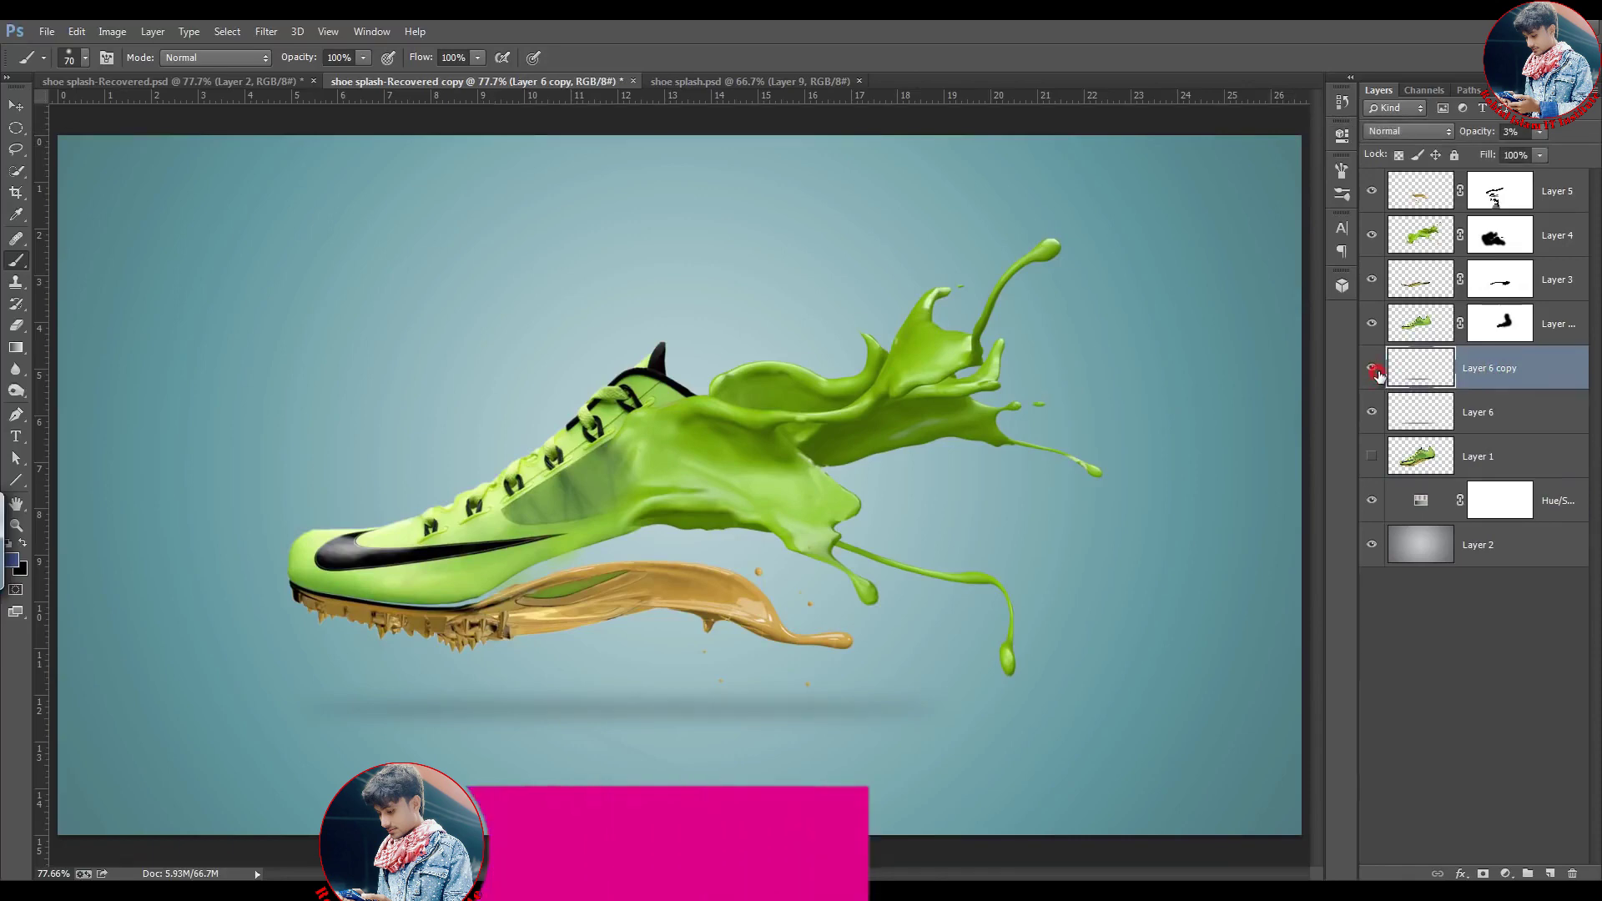